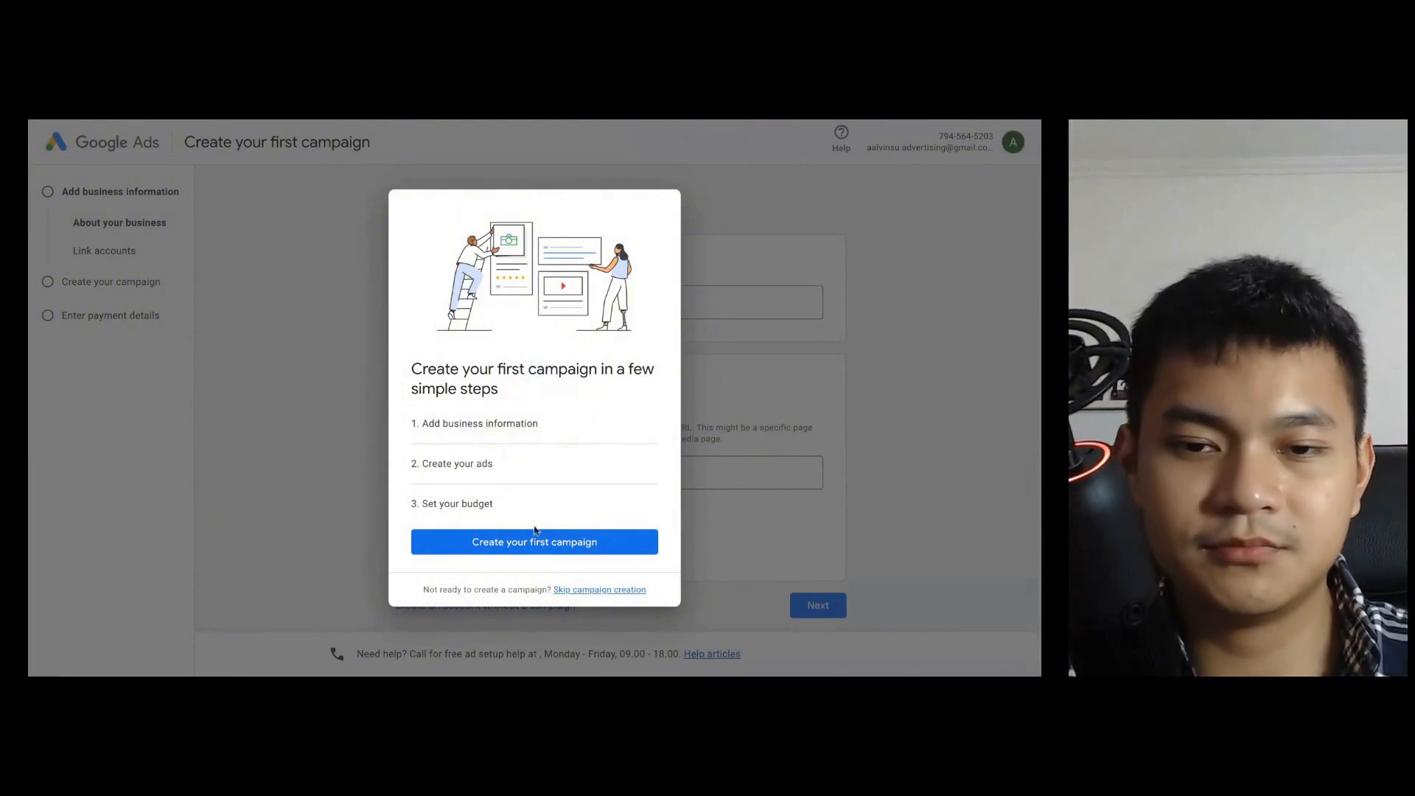
Step: Start creating the first campaign and enter Alvin Group as the business name
left_click(631, 532)
left_click(536, 300)
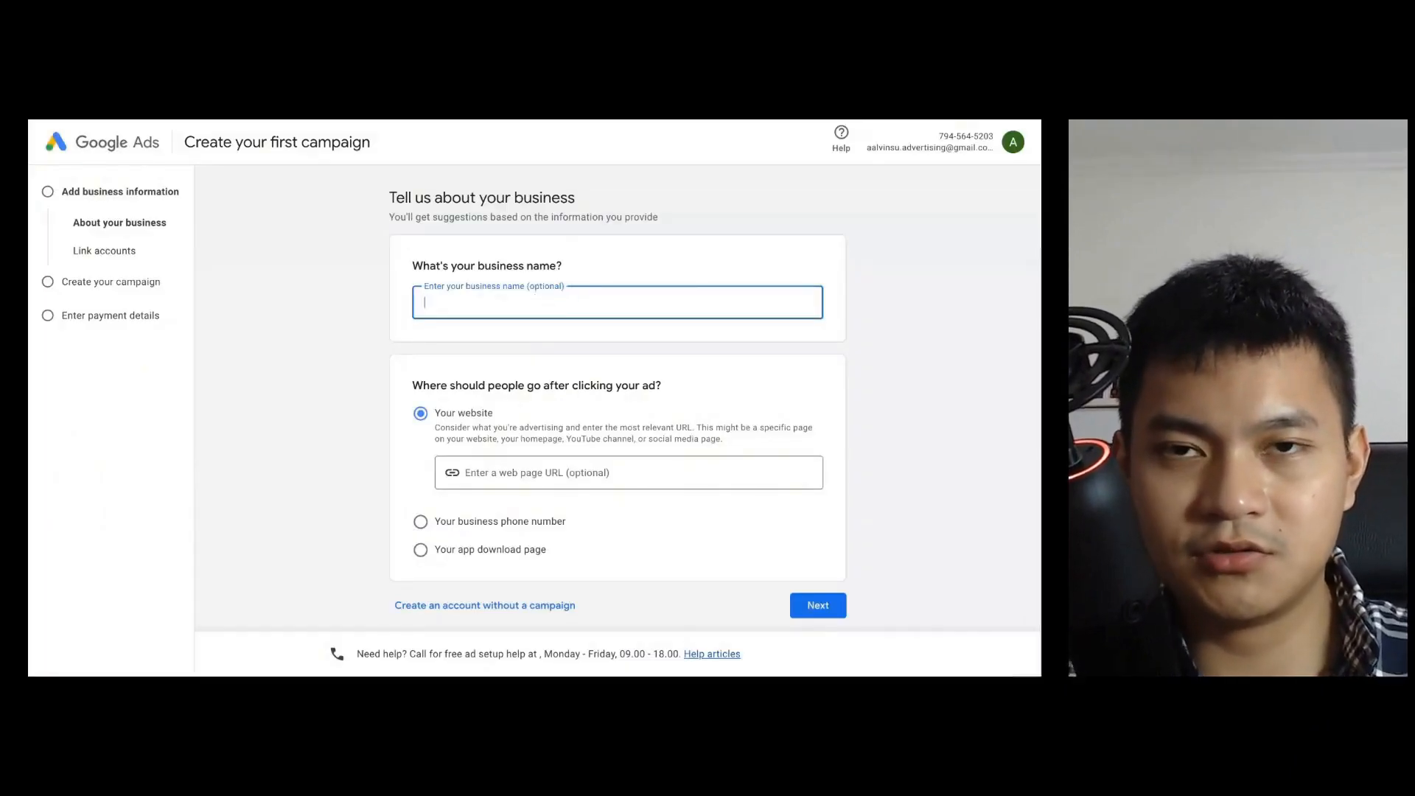
key("super+Tab")
key("super+Tab")
type("a")
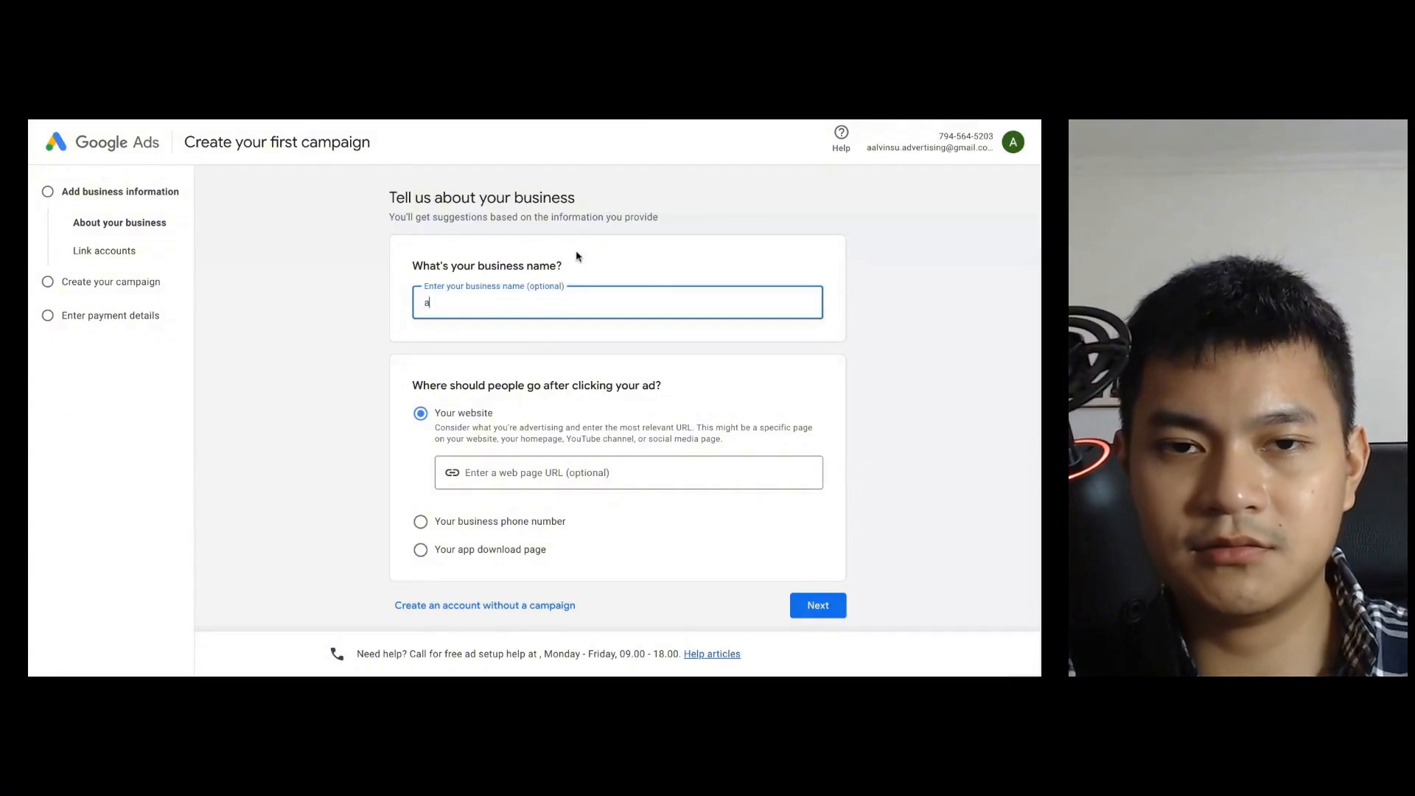
type("Alvin Group")
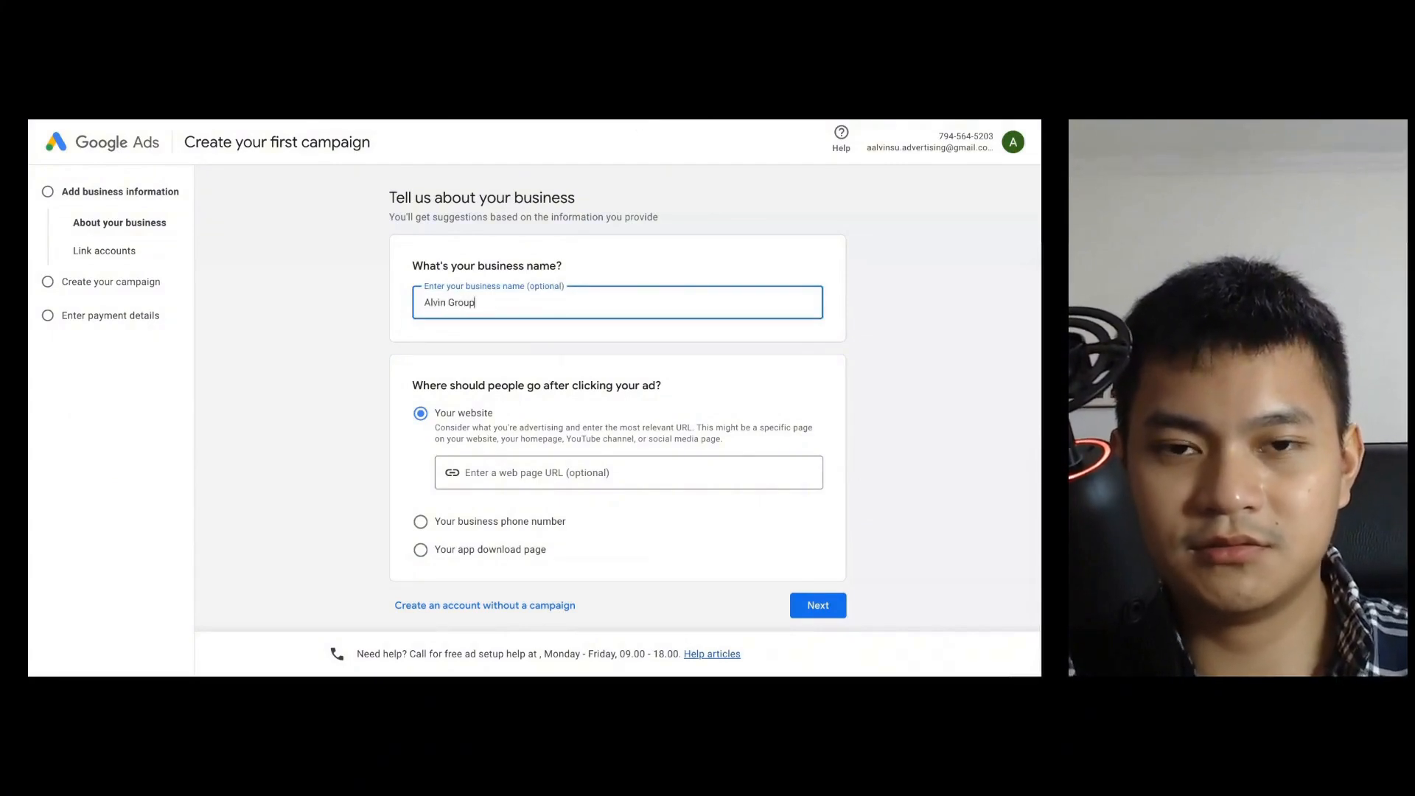
Step: Enter aalvinsu.com as the website people reach after clicking the ad
left_click(533, 477)
type("aalvinsu.com")
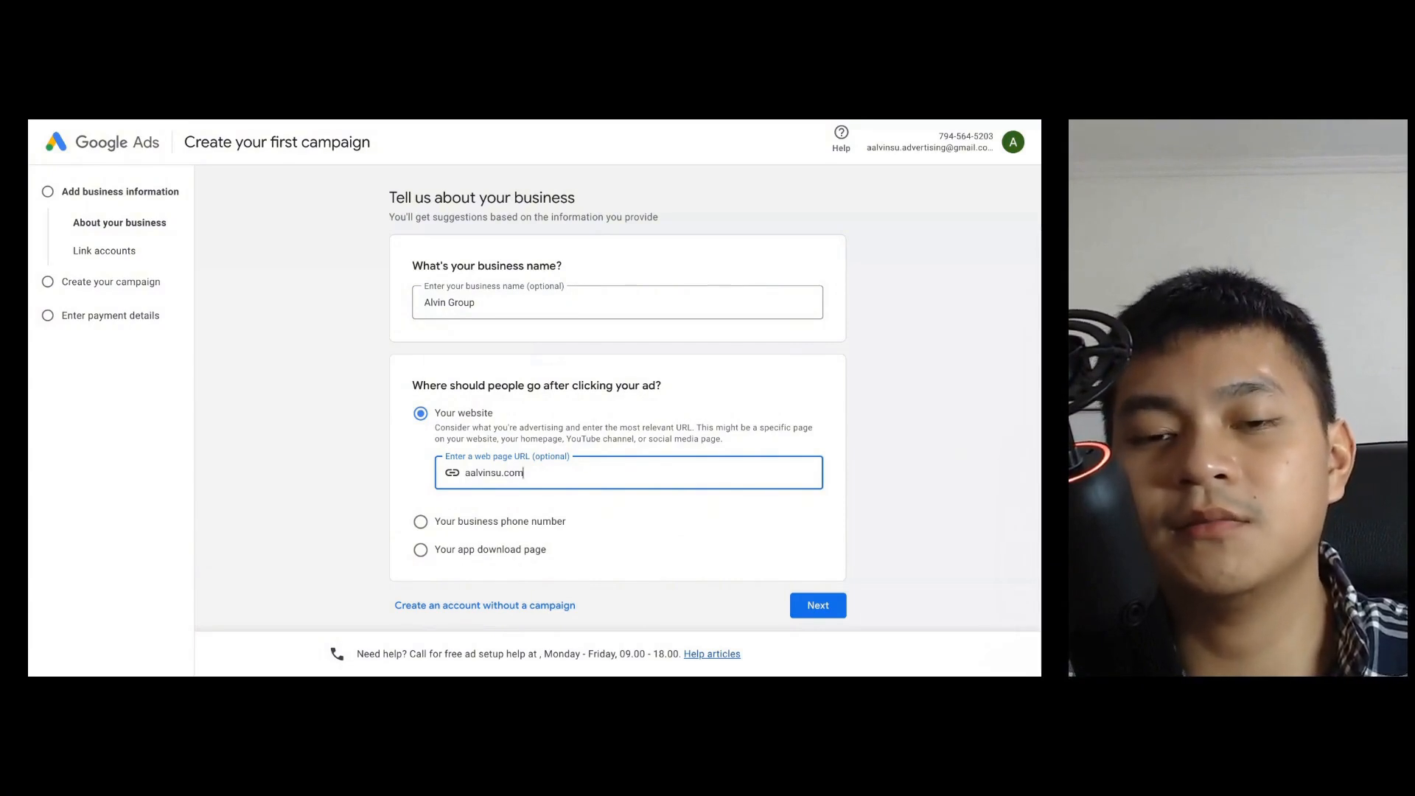
left_click_drag(551, 476, 424, 472)
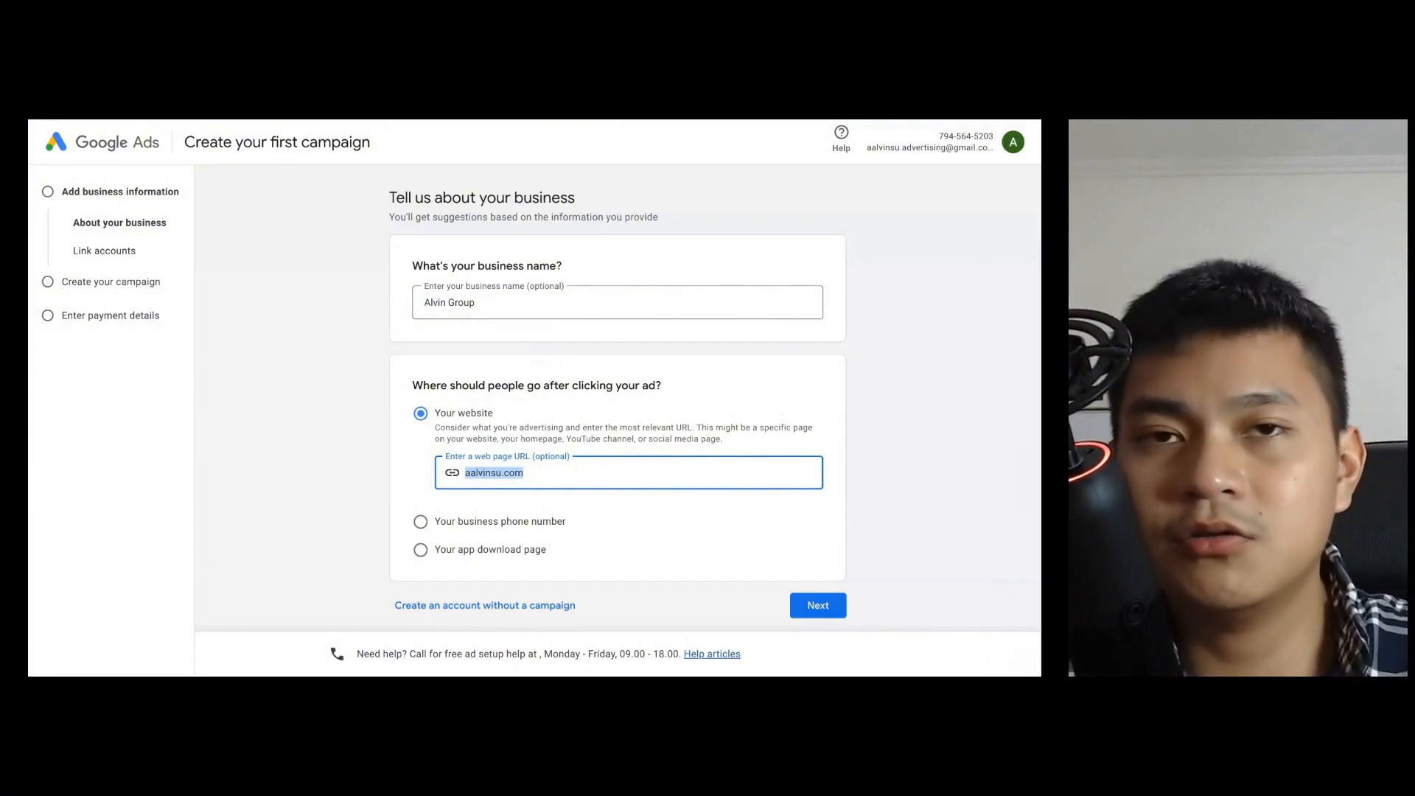
Step: Try the business phone number as the ad destination and look through its country choices
left_click(420, 521)
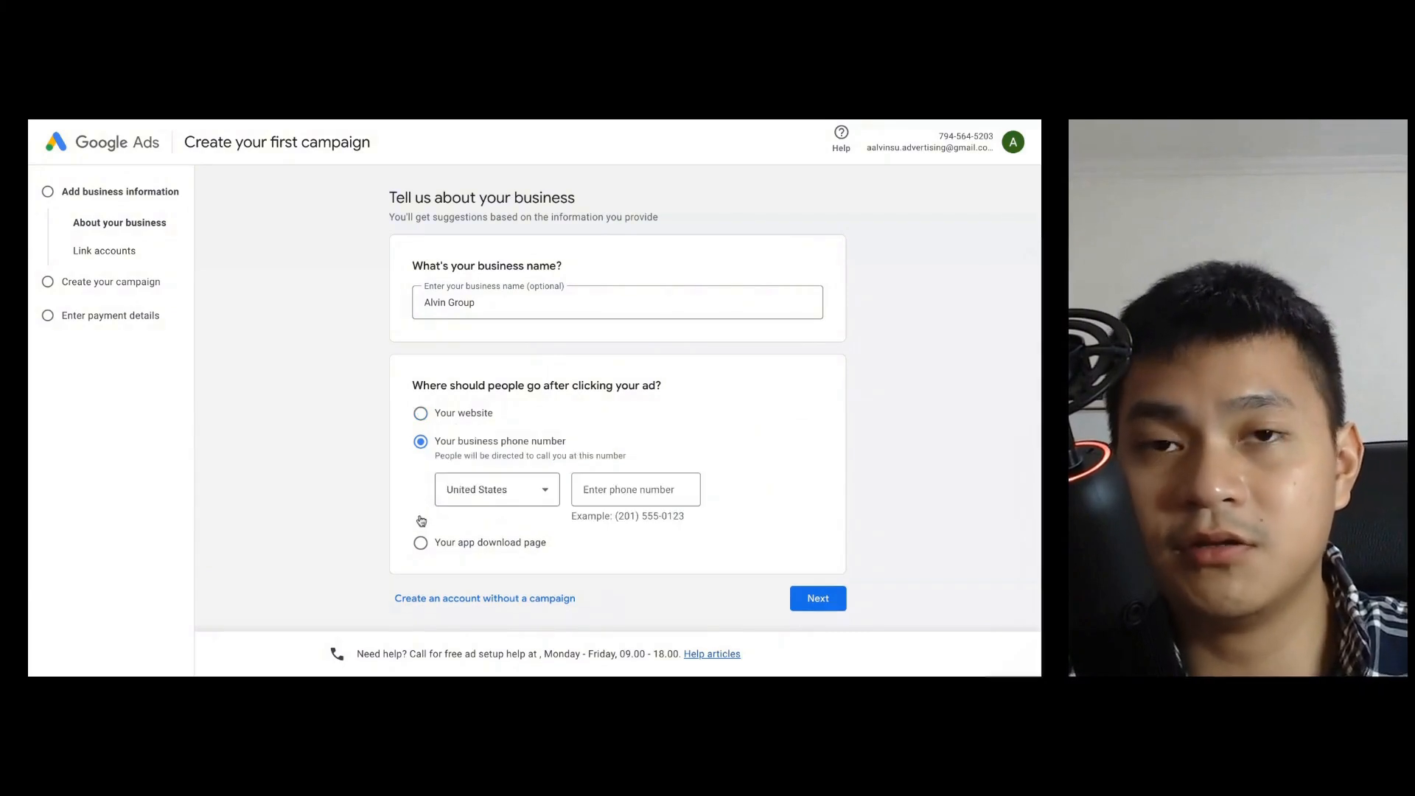
left_click(501, 498)
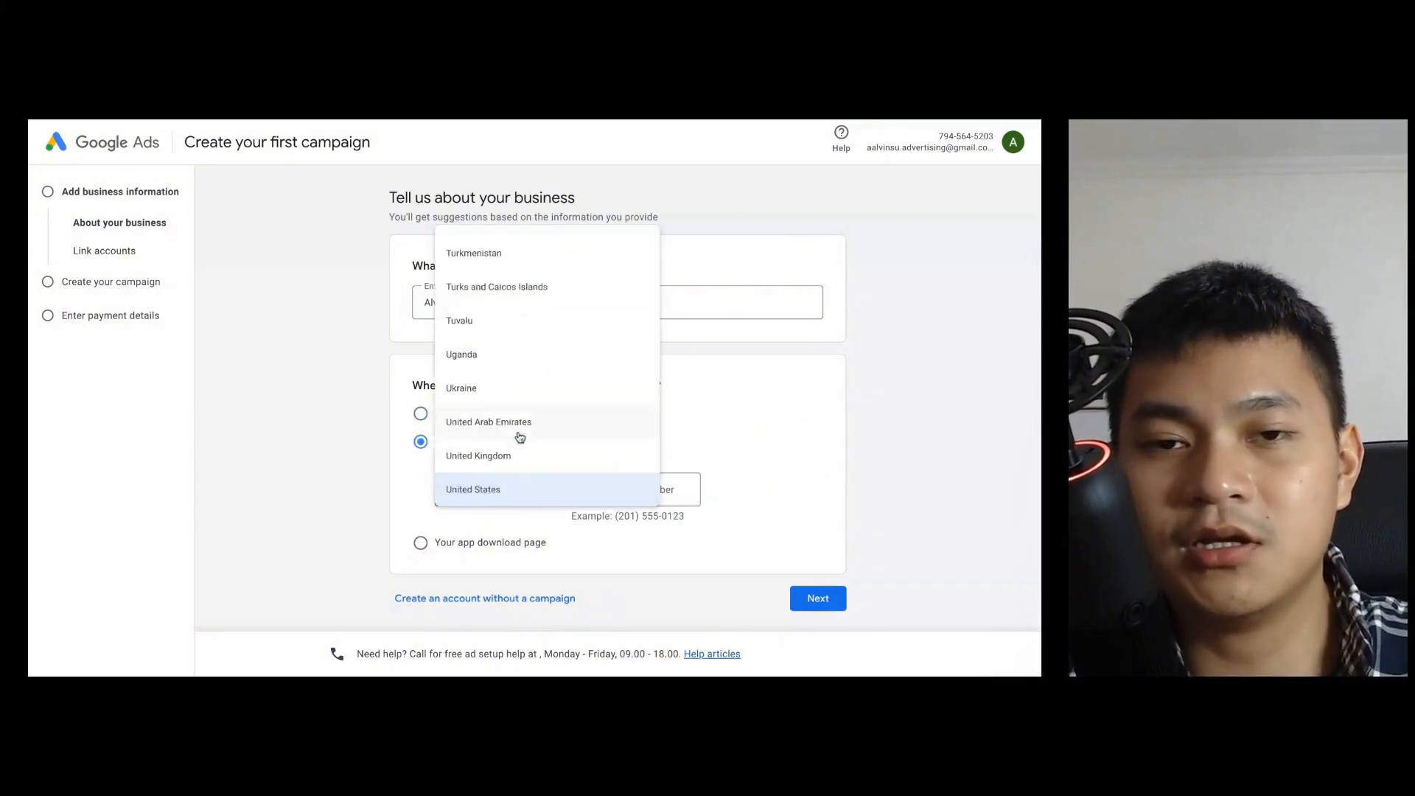
left_click(616, 489)
left_click(617, 491)
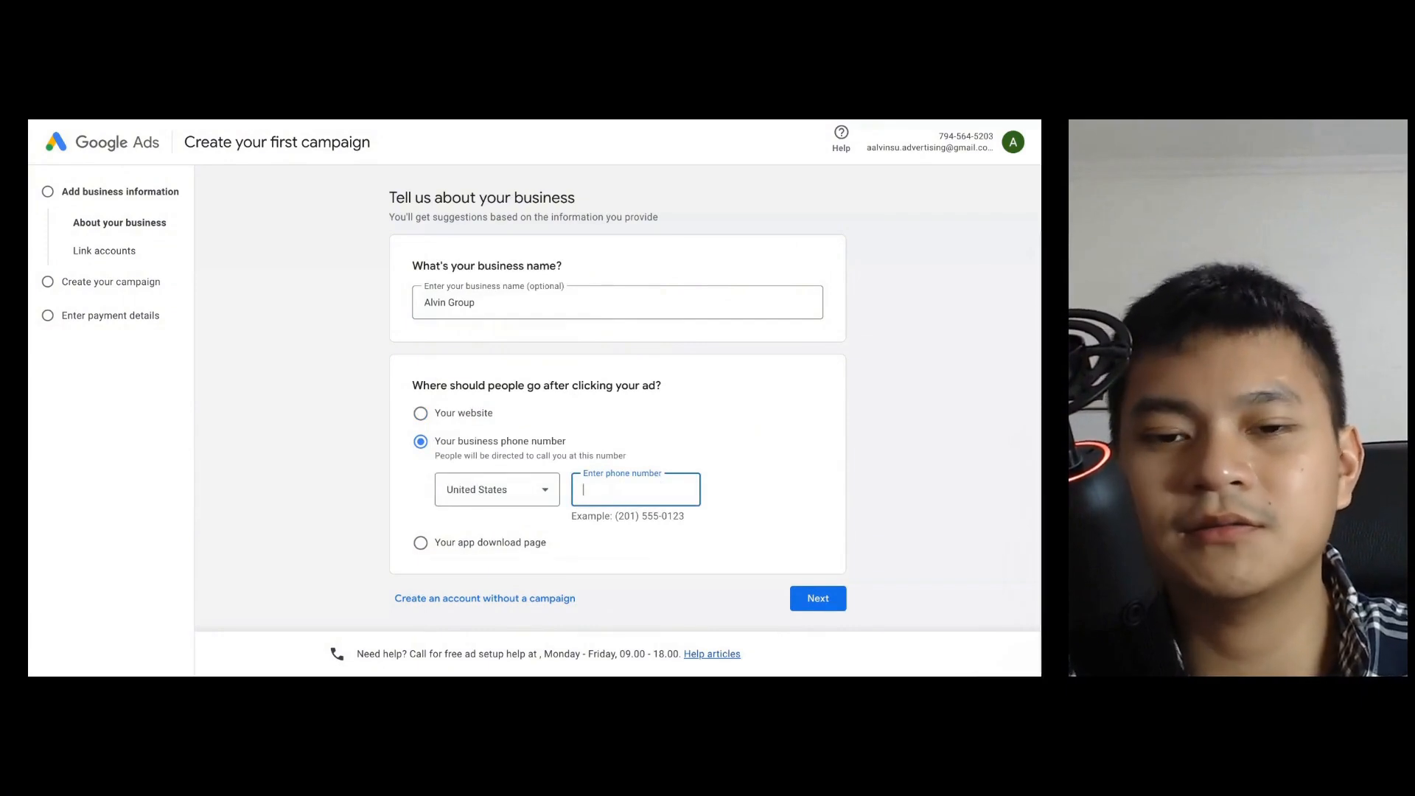
Step: Try the app download page as the ad destination and inspect the Android app linking form without linking an app
left_click(426, 546)
left_click(420, 543)
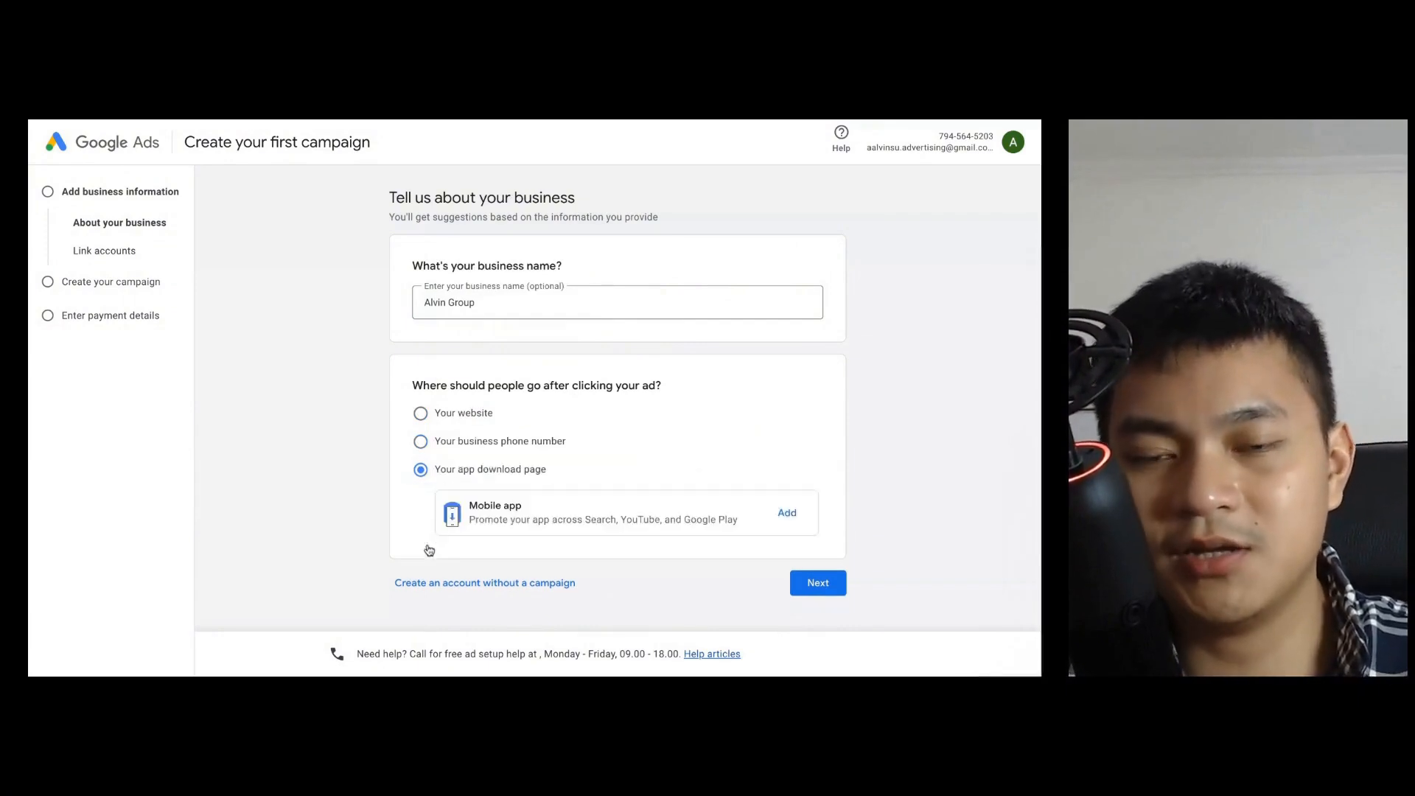
left_click(788, 525)
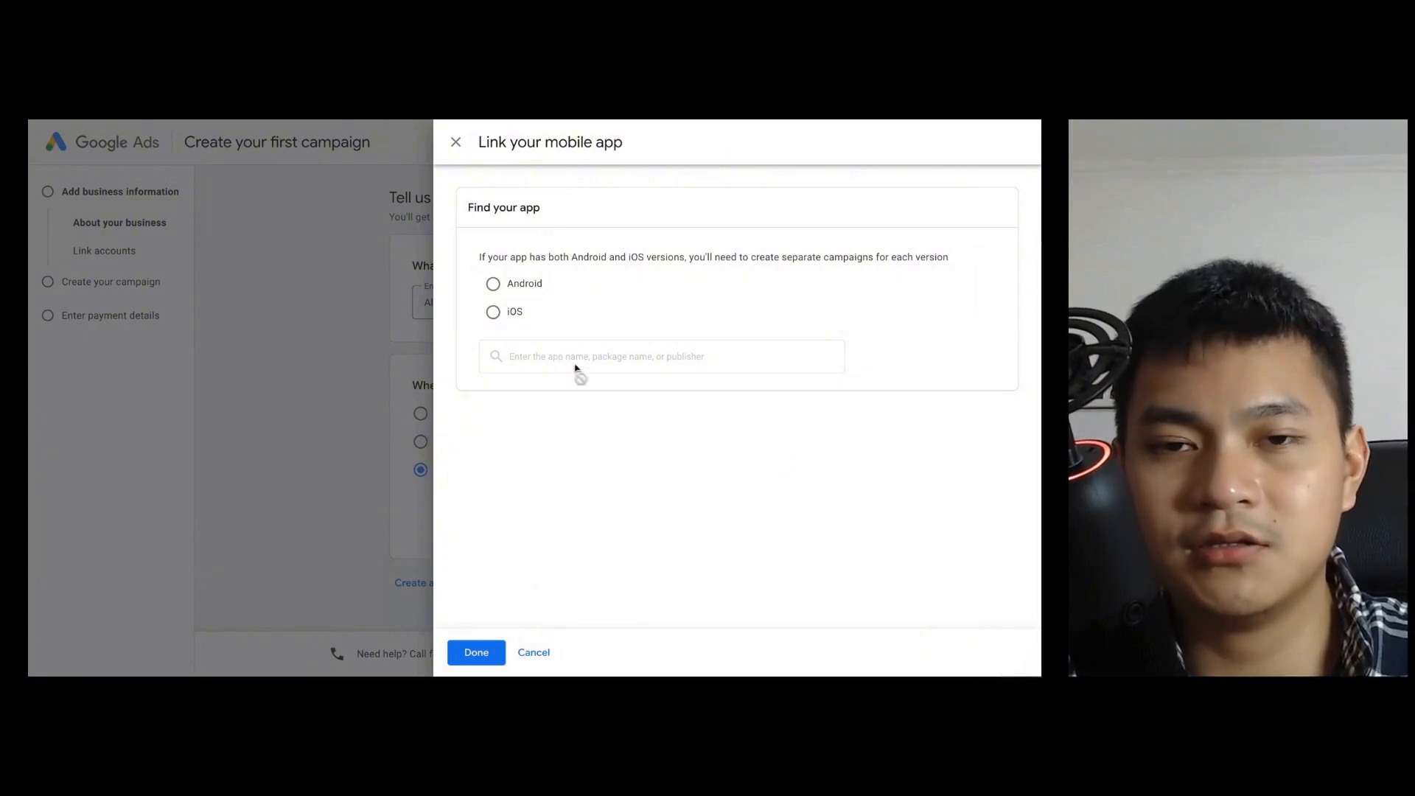
left_click(492, 288)
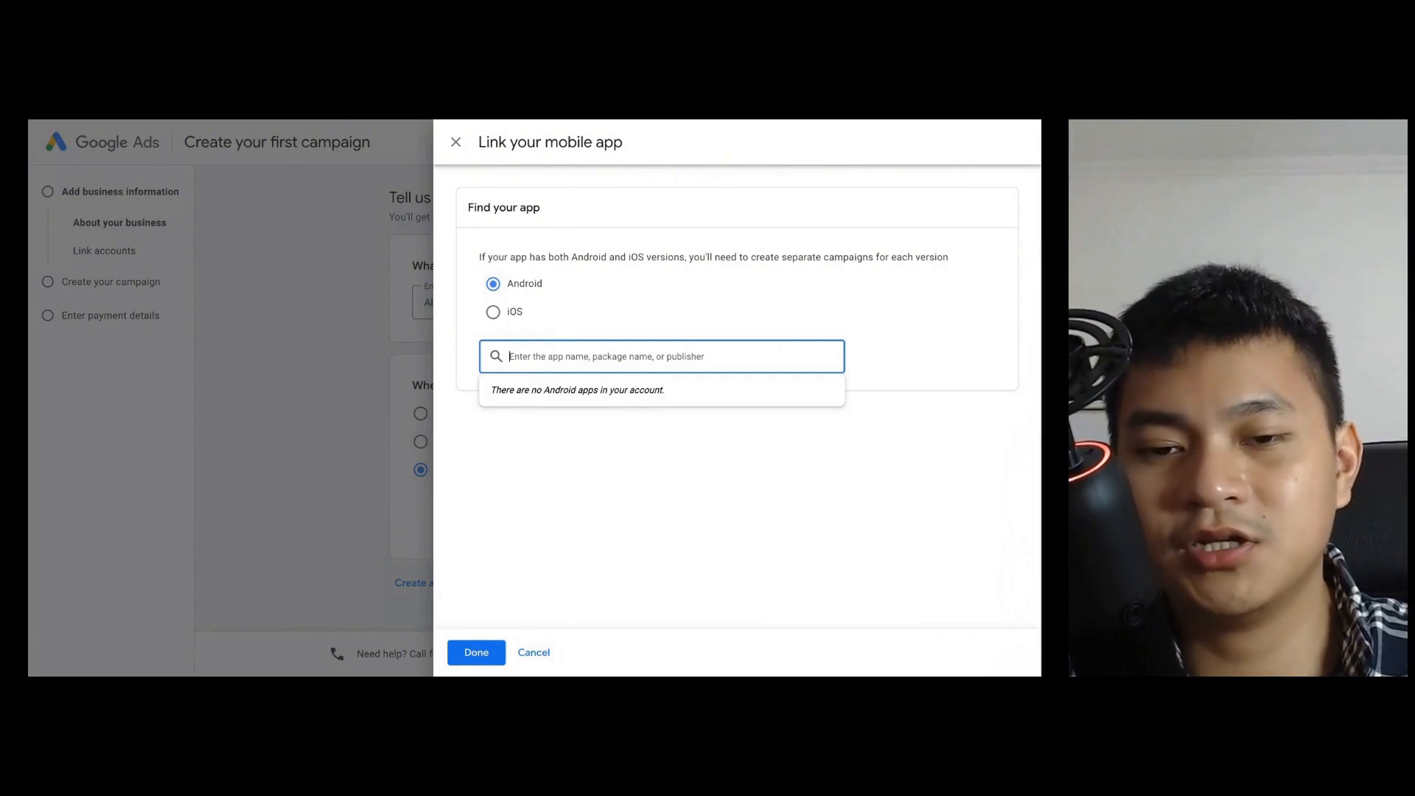
left_click(461, 141)
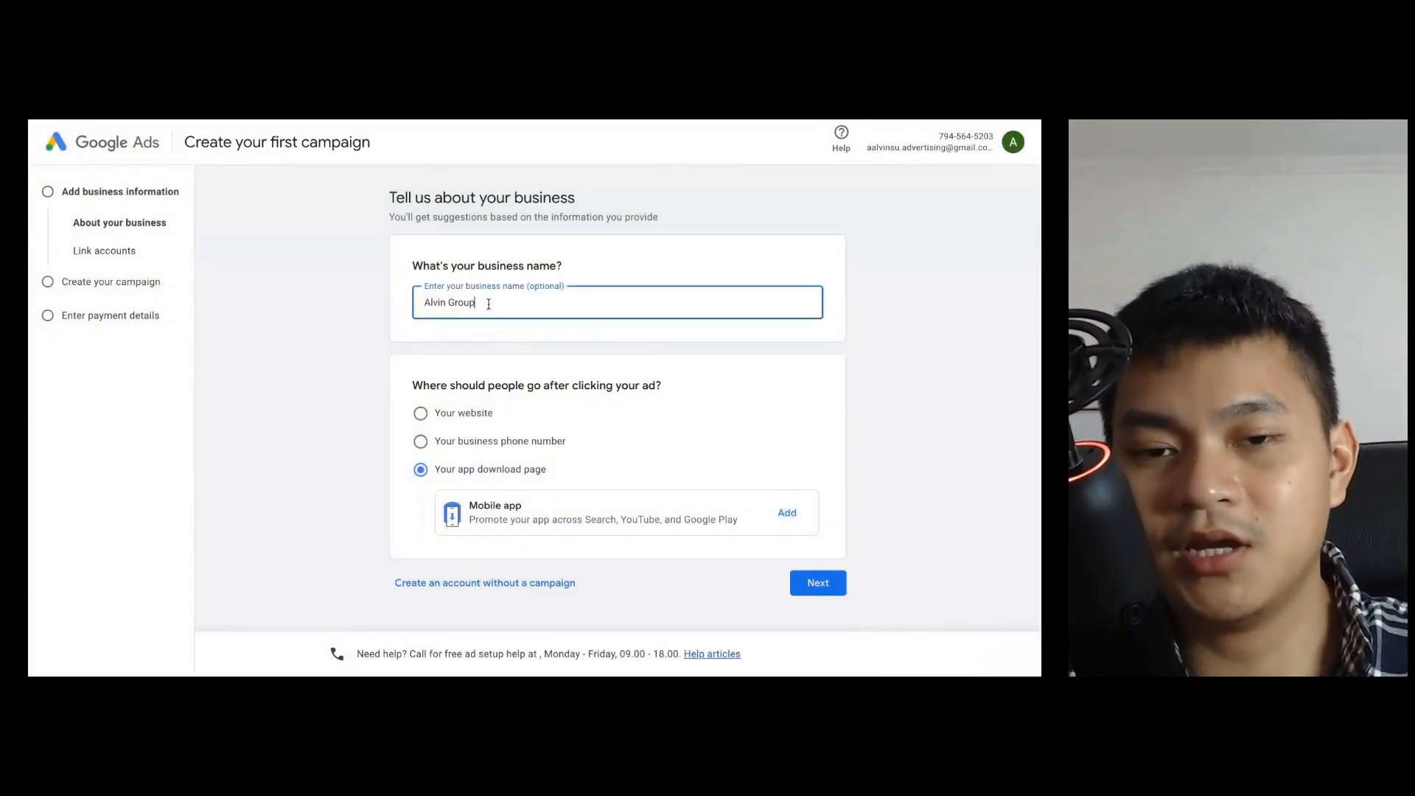
Step: Set the ad destination back to the website and proceed to create an account without a campaign
left_click(474, 414)
left_click(544, 464)
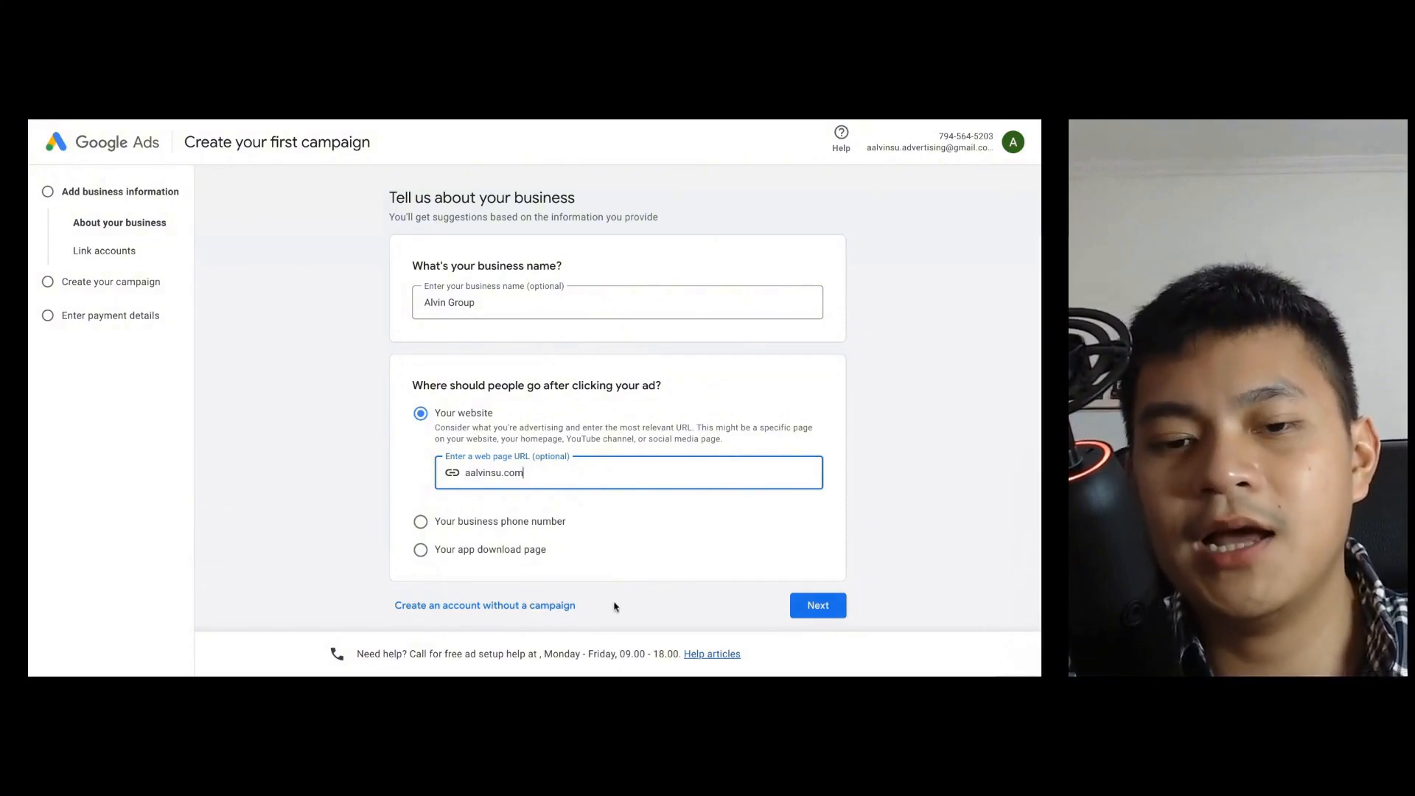
left_click(512, 612)
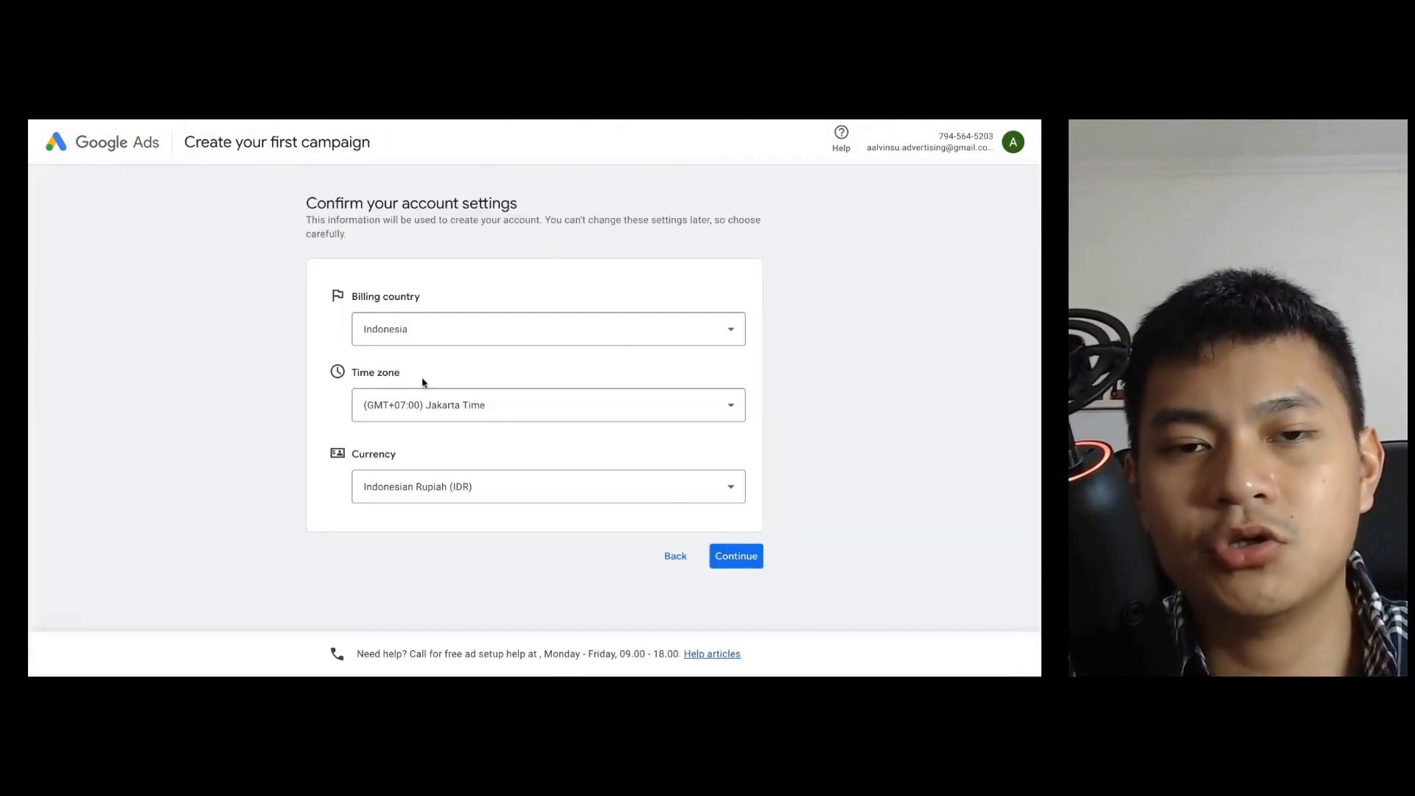
Step: Browse the available billing countries without choosing a different one
left_click(437, 330)
scroll(450, 443, "down", 6)
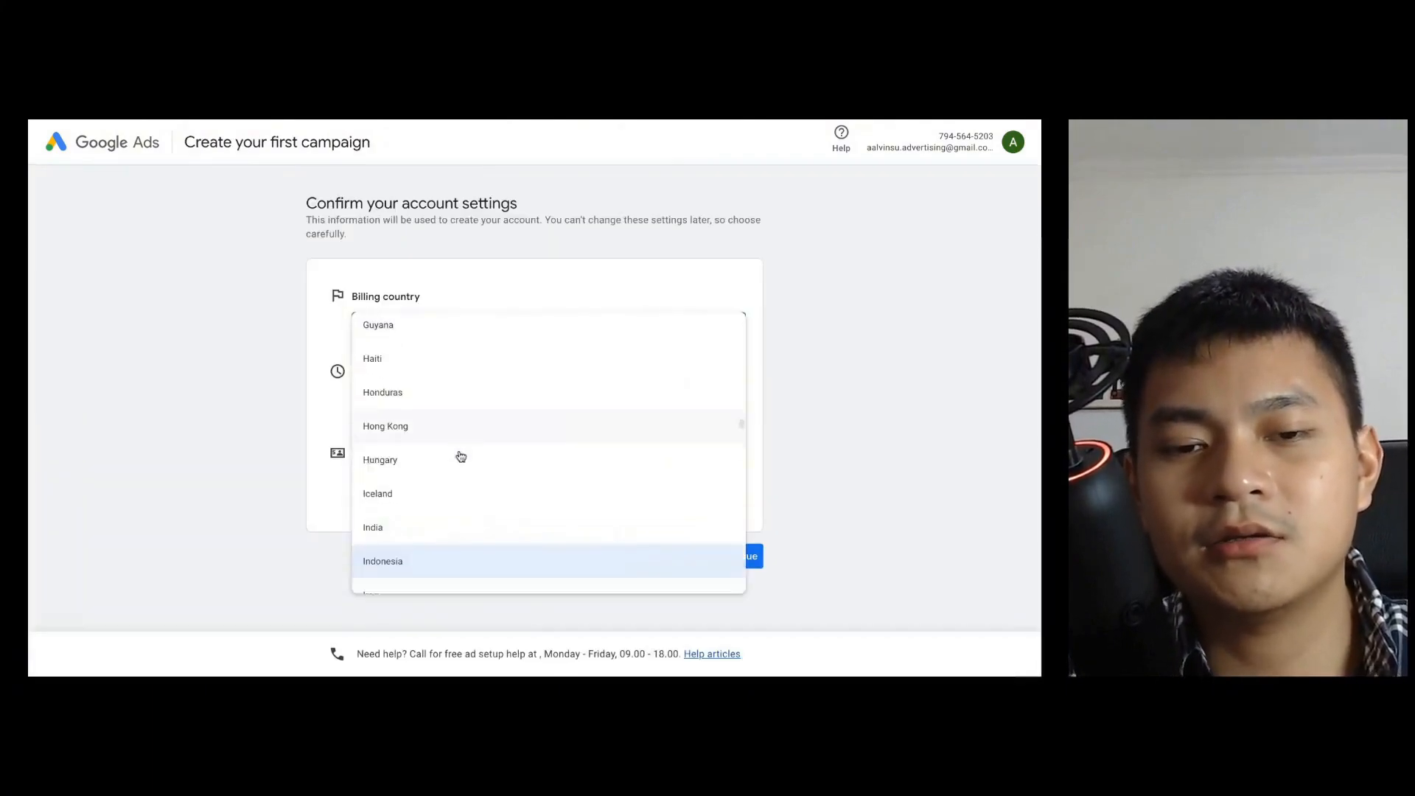
scroll(442, 558, "down", 5)
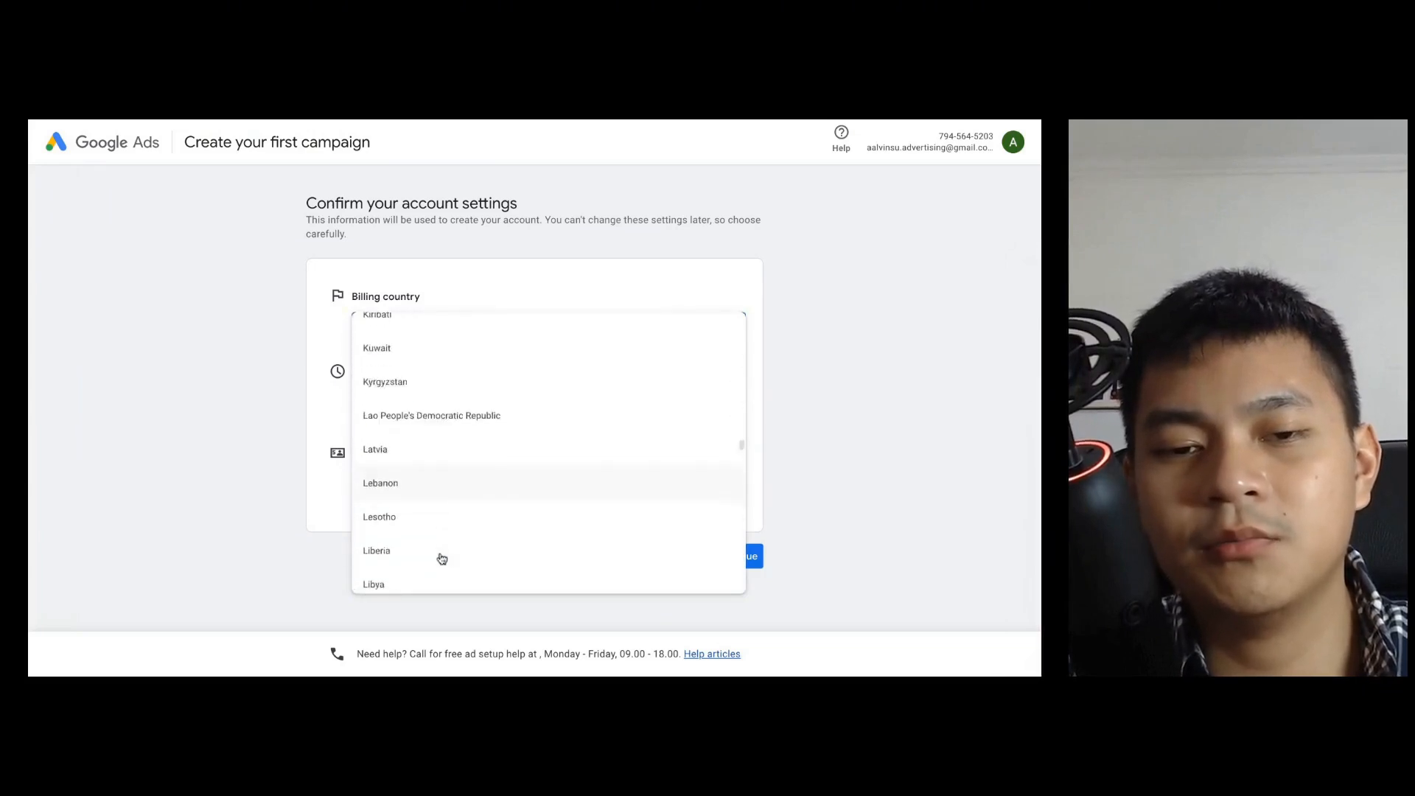
scroll(470, 523, "up", 20)
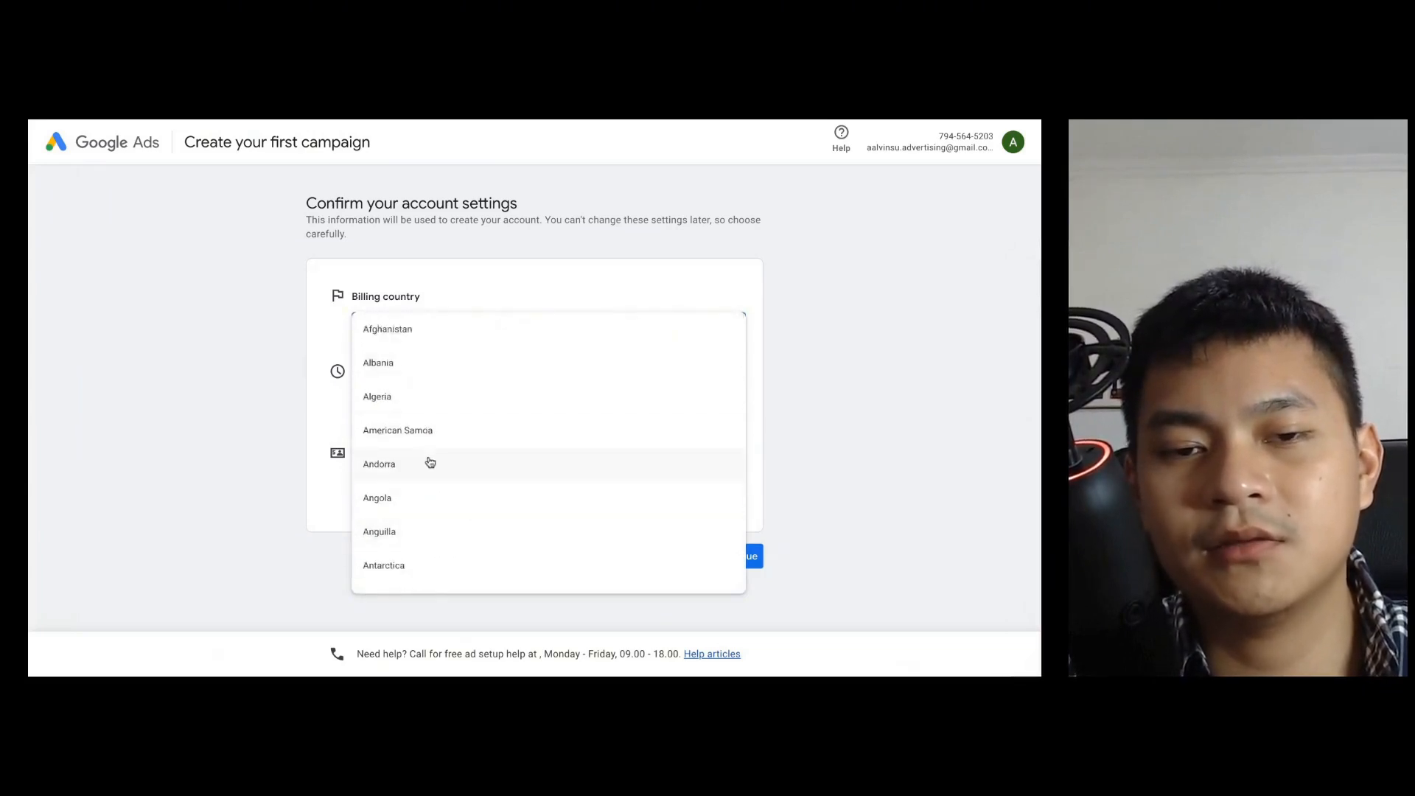
scroll(429, 552, "down", 1)
scroll(427, 549, "down", 6)
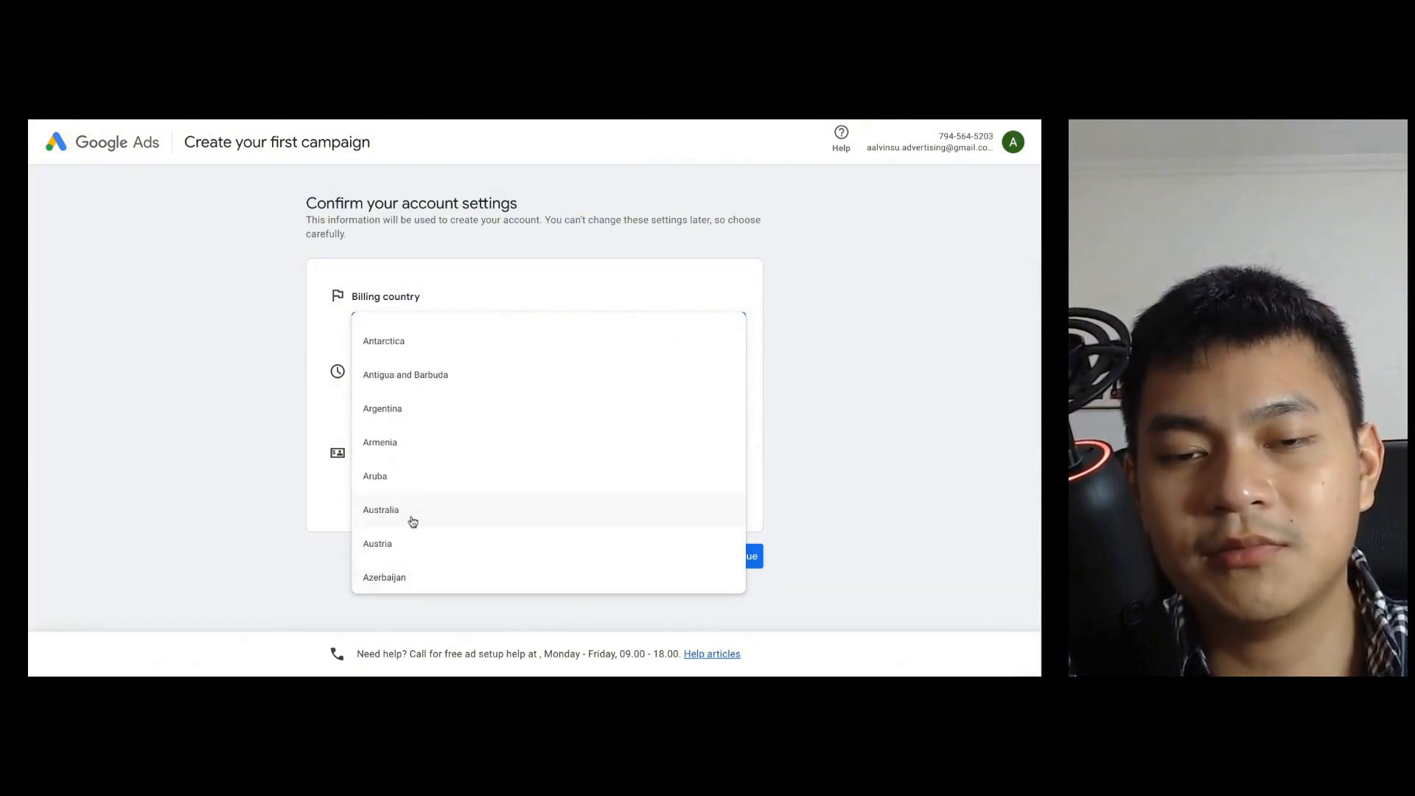
left_click(306, 439)
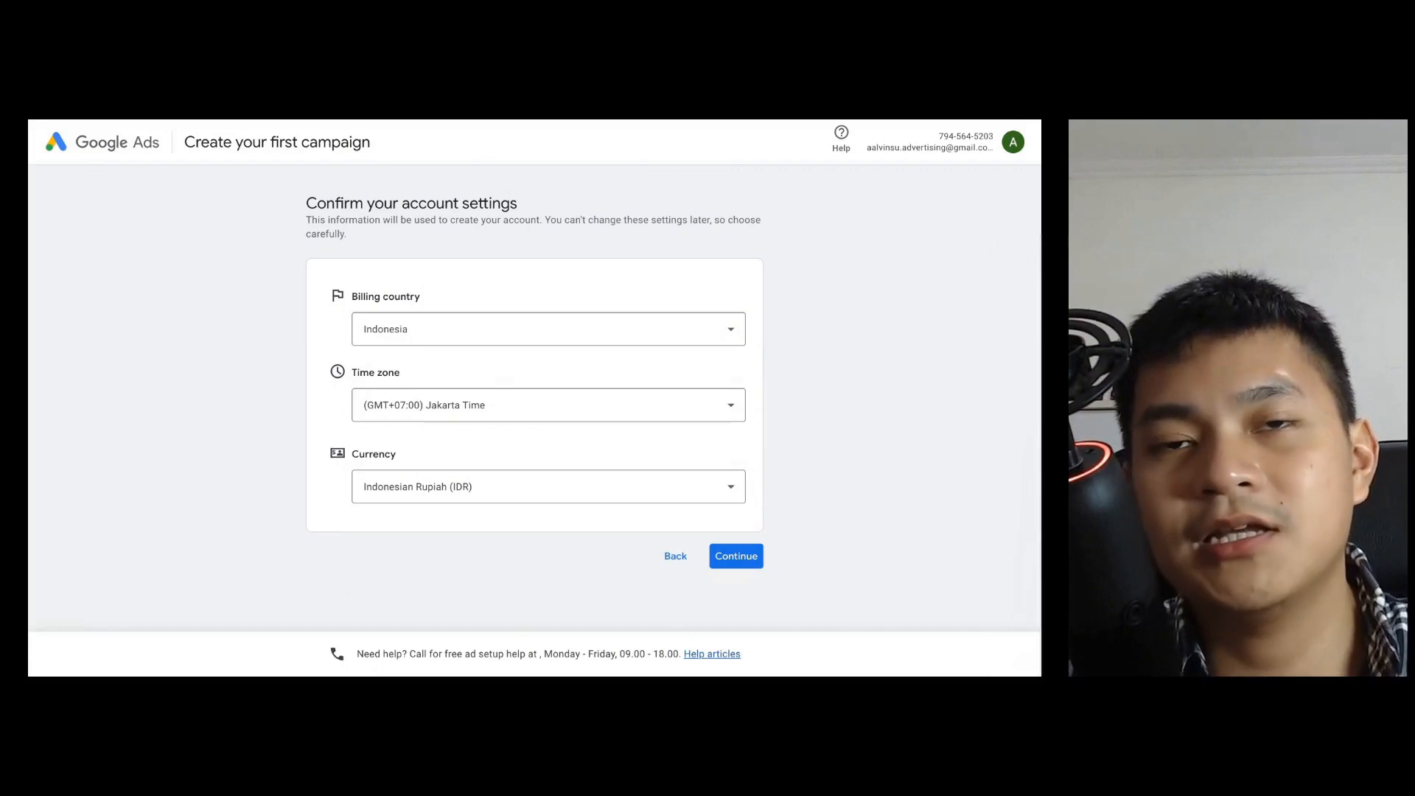
left_click(410, 333)
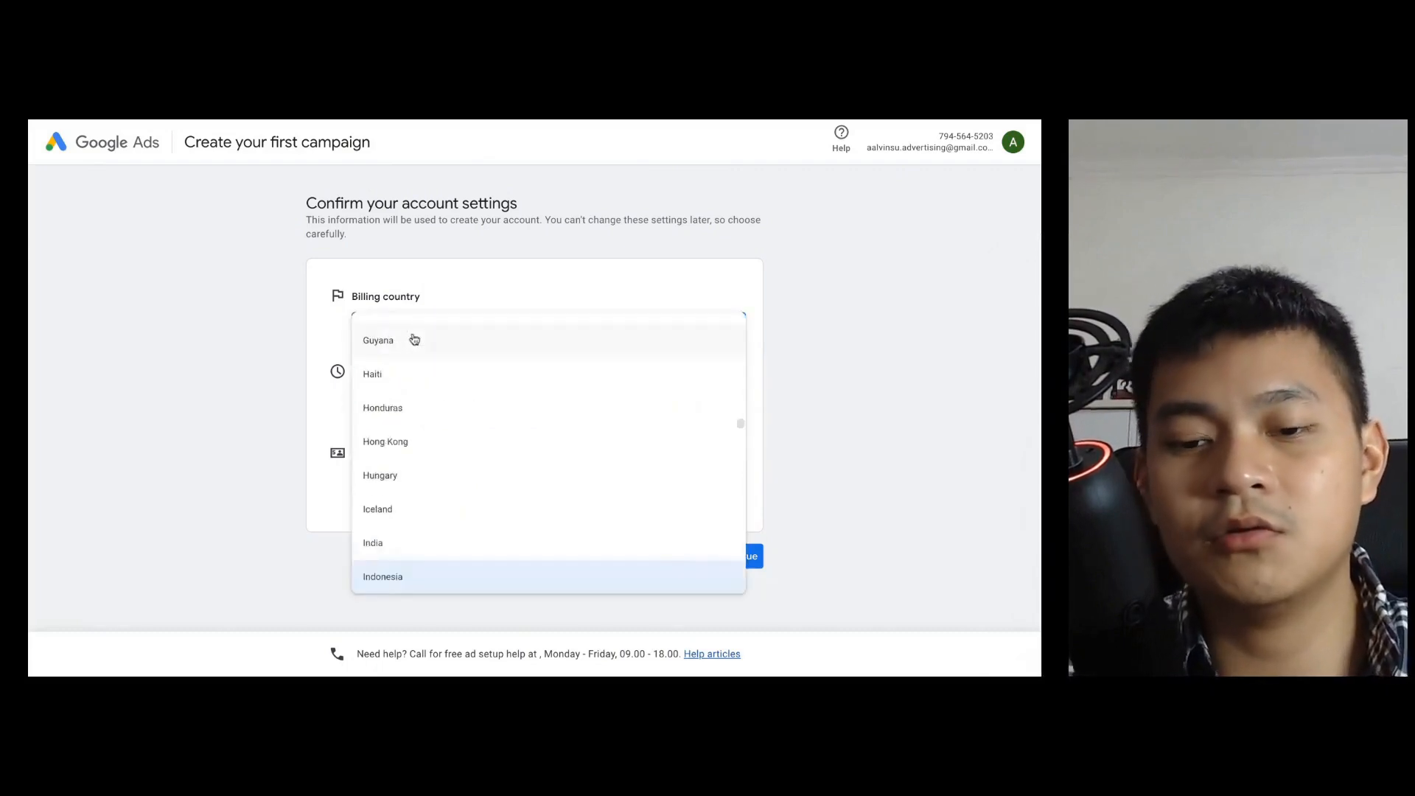
scroll(410, 443, "down", 20)
scroll(440, 560, "down", 3)
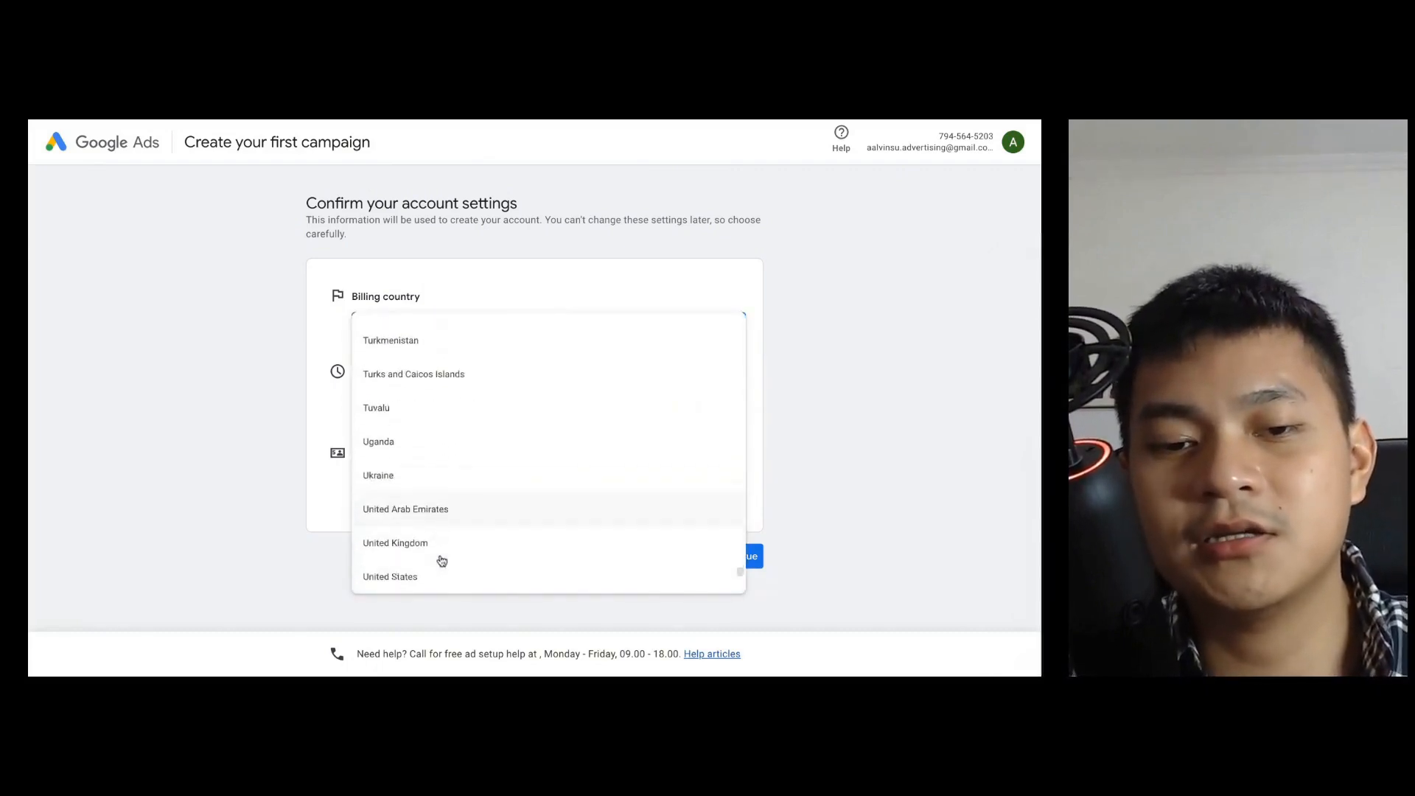
left_click(222, 462)
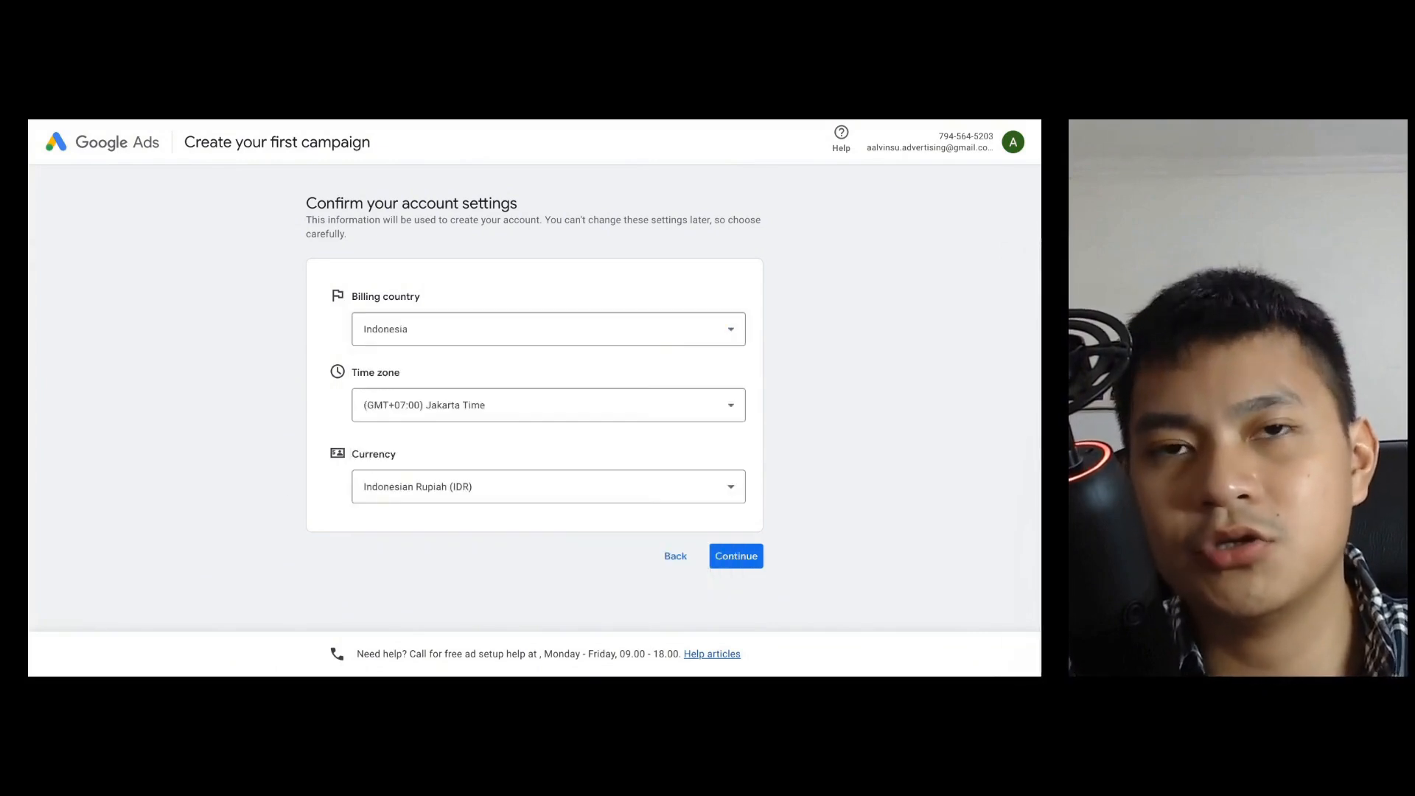
Step: Examine the time zones offered for the account without choosing a different one
left_click(411, 404)
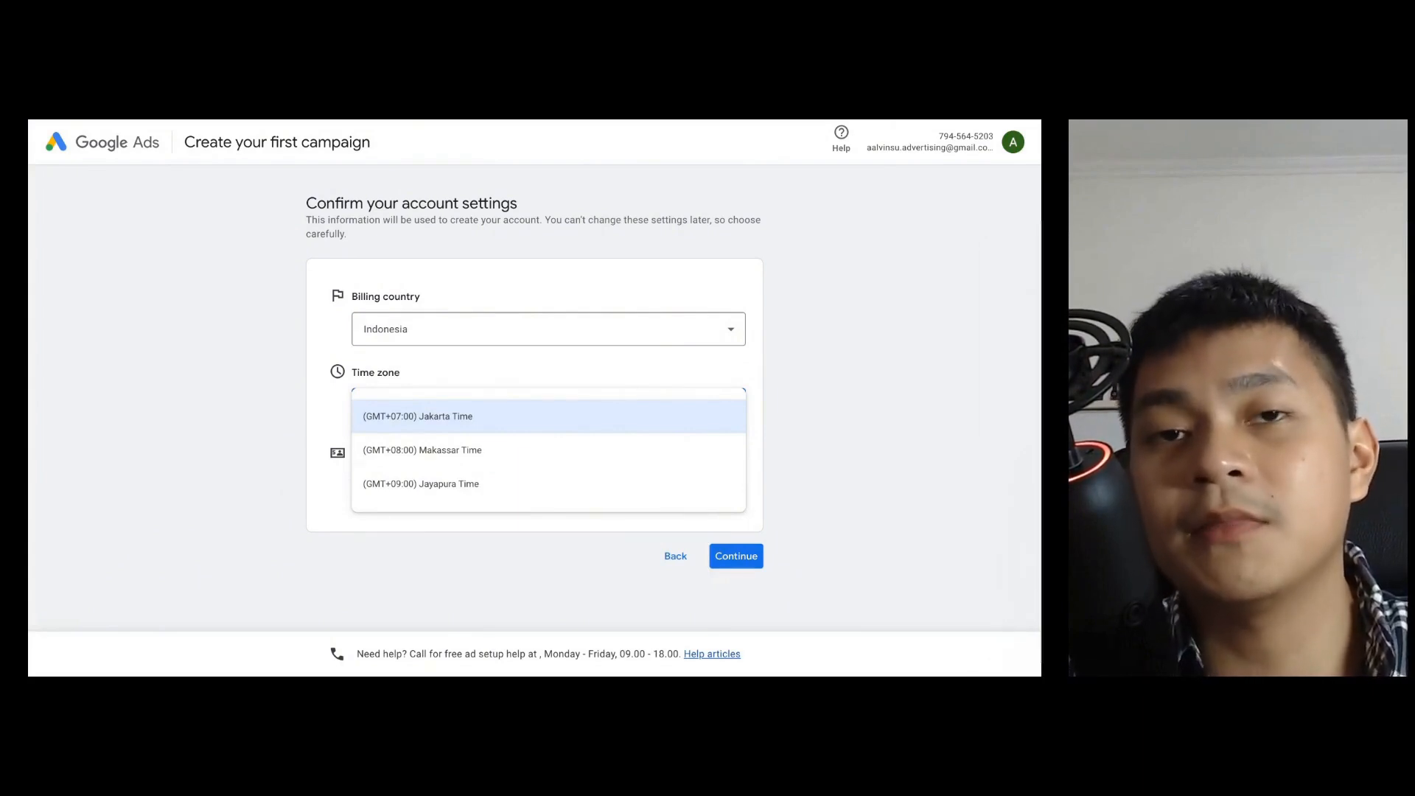
left_click(181, 411)
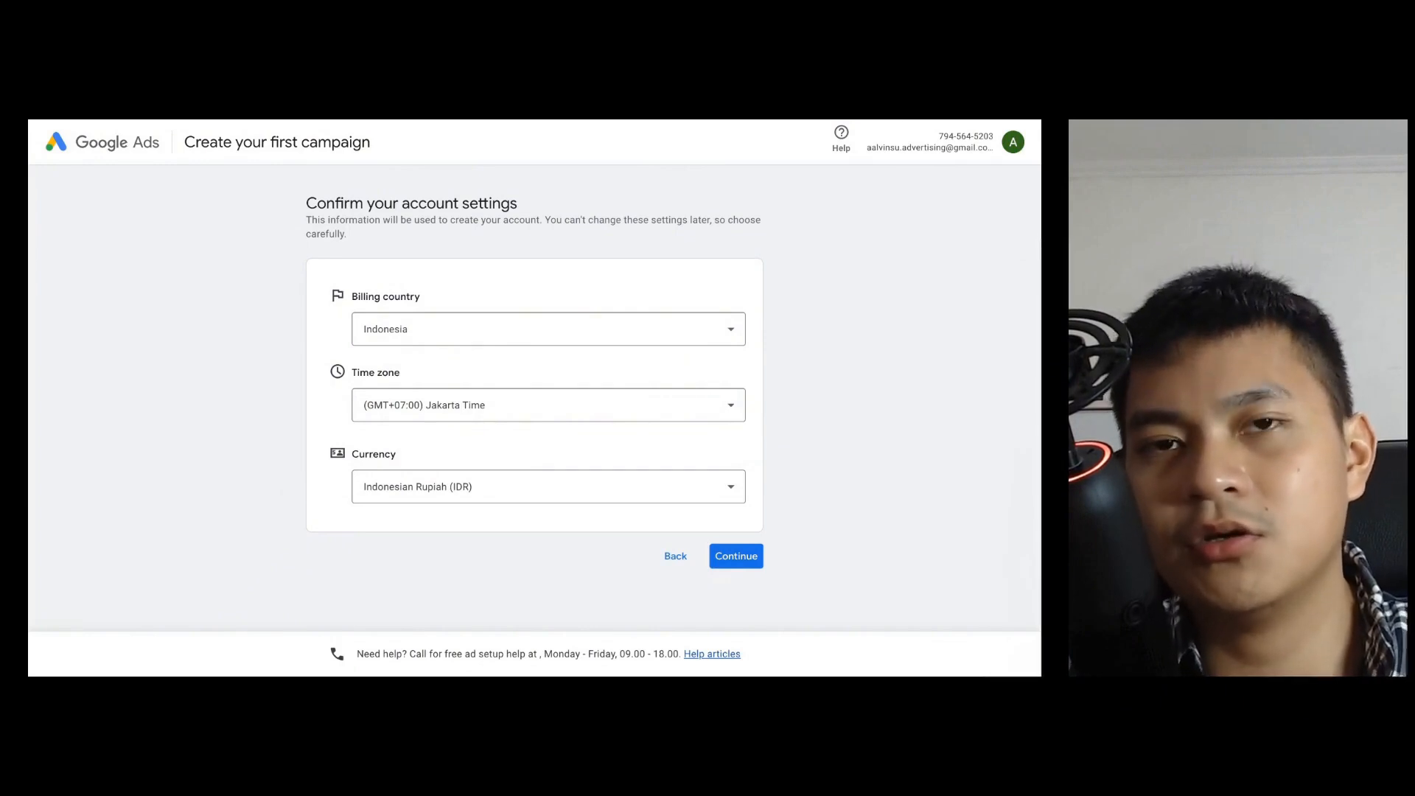
left_click(410, 417)
left_click(253, 421)
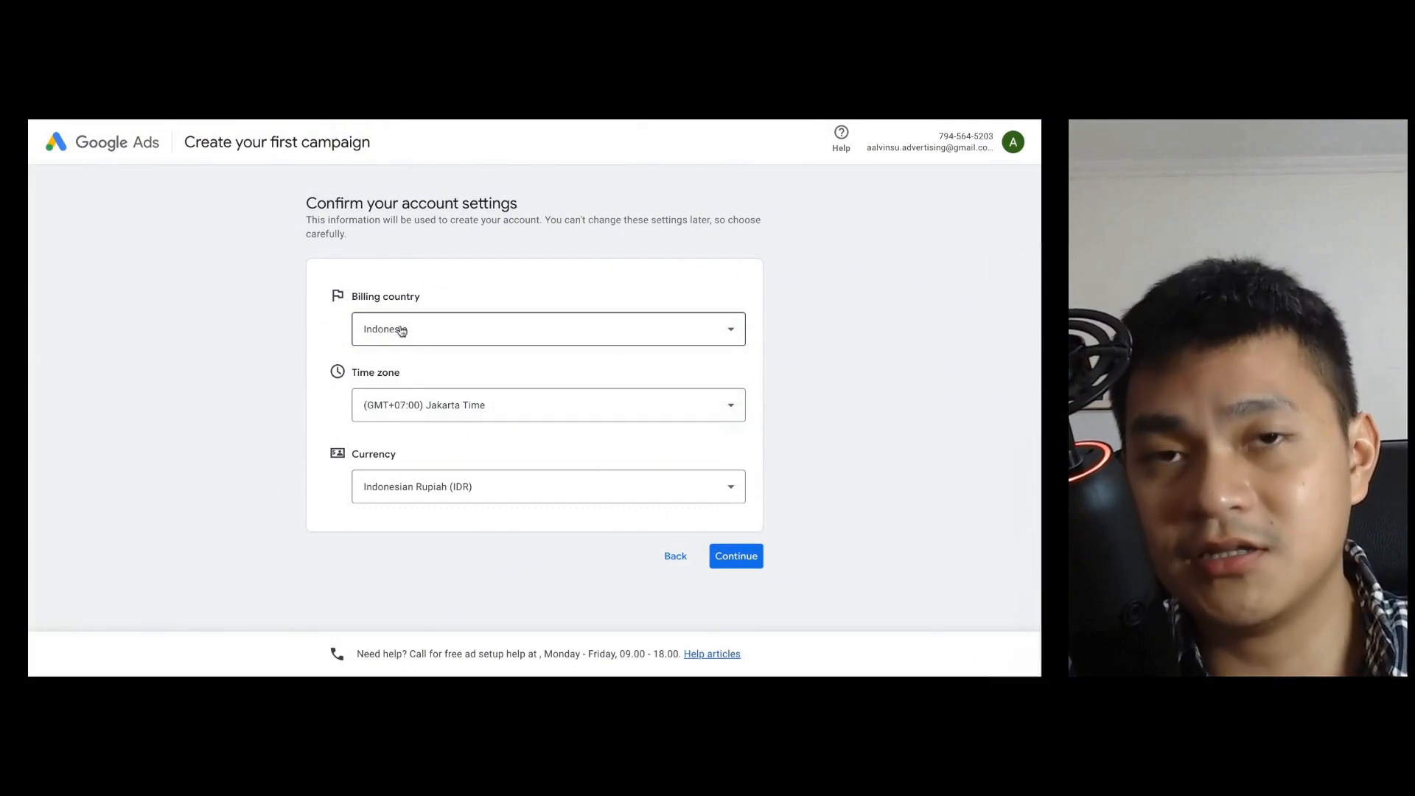
Step: Look through the account currency options without choosing a different one
left_click(422, 485)
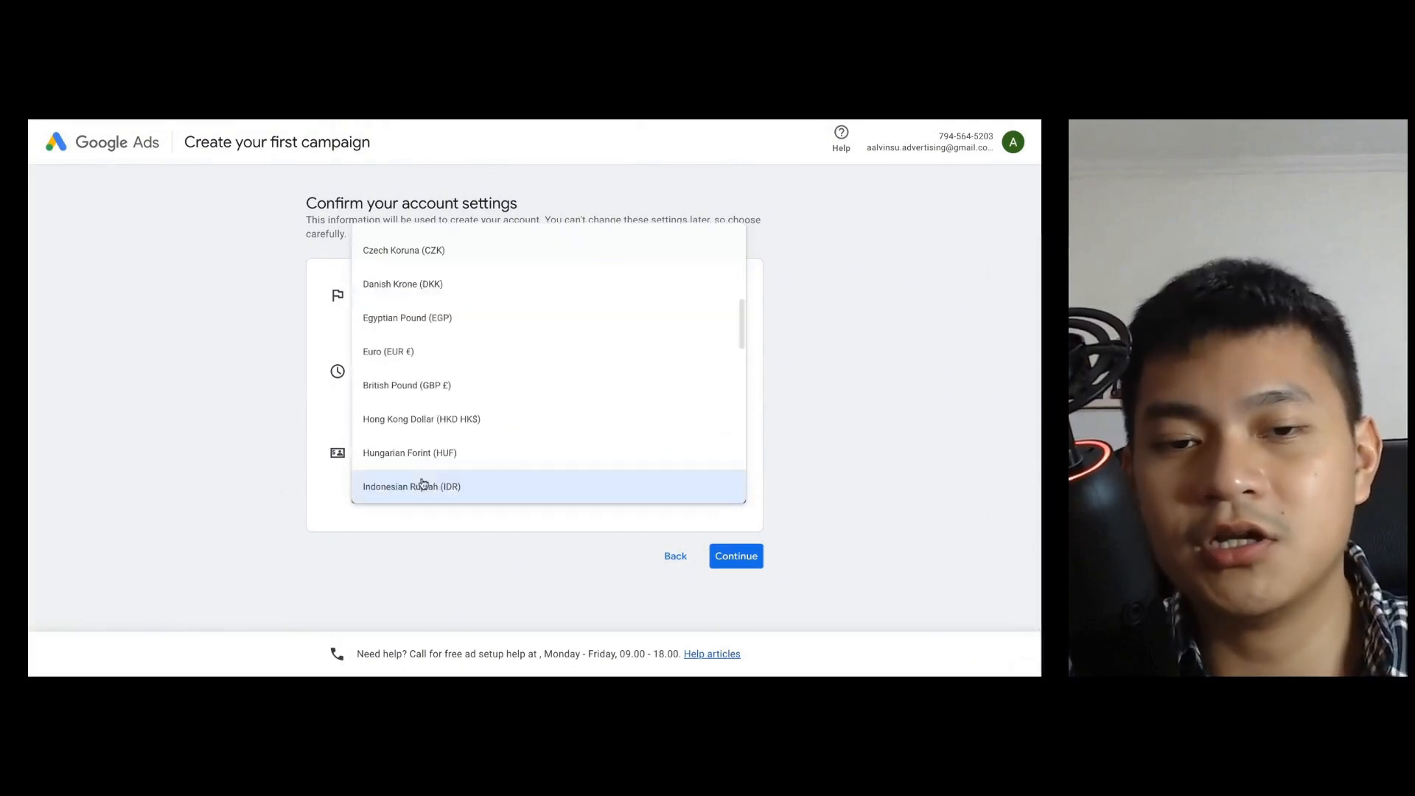
scroll(423, 484, "down", 1)
scroll(440, 468, "up", 5)
scroll(458, 410, "down", 2)
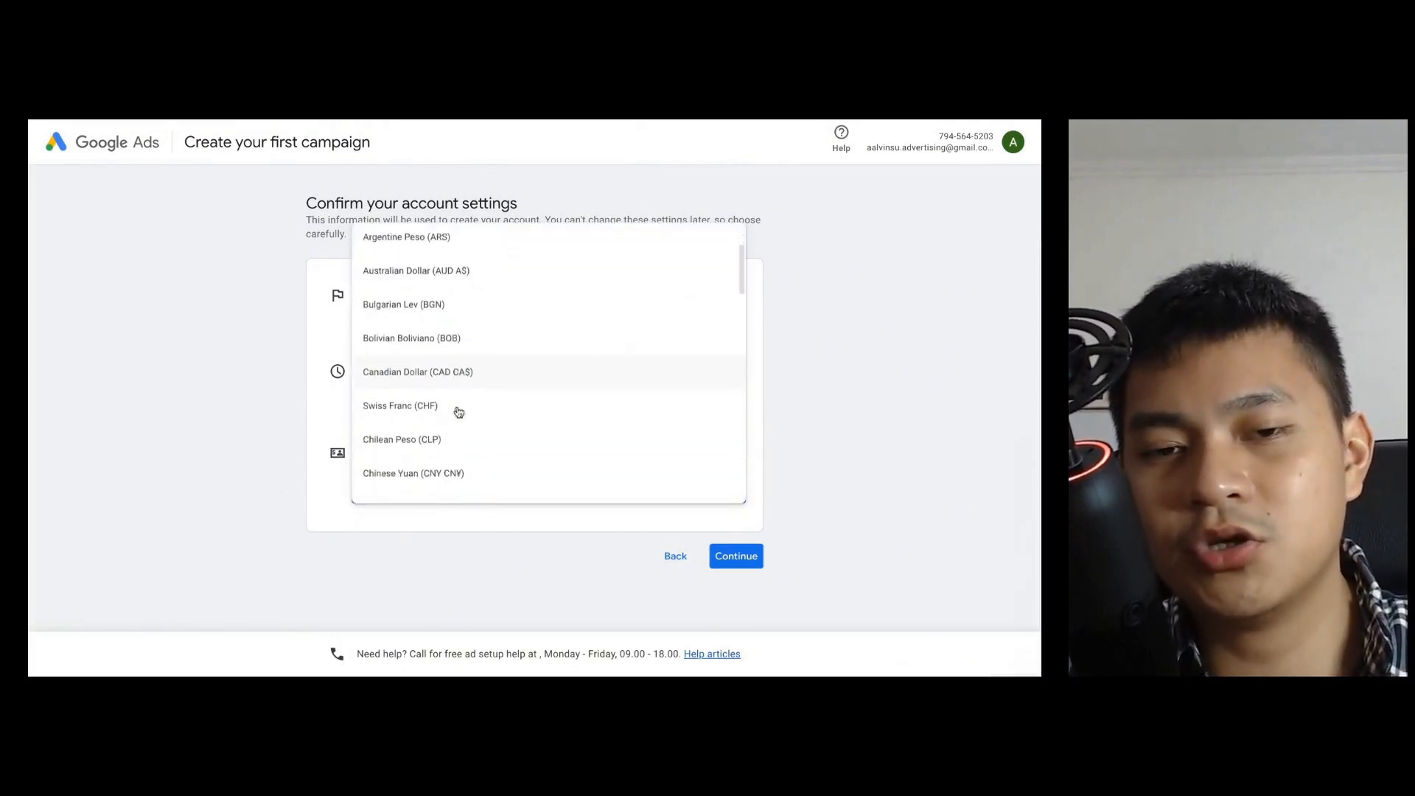
scroll(458, 411, "down", 2)
scroll(457, 411, "up", 5)
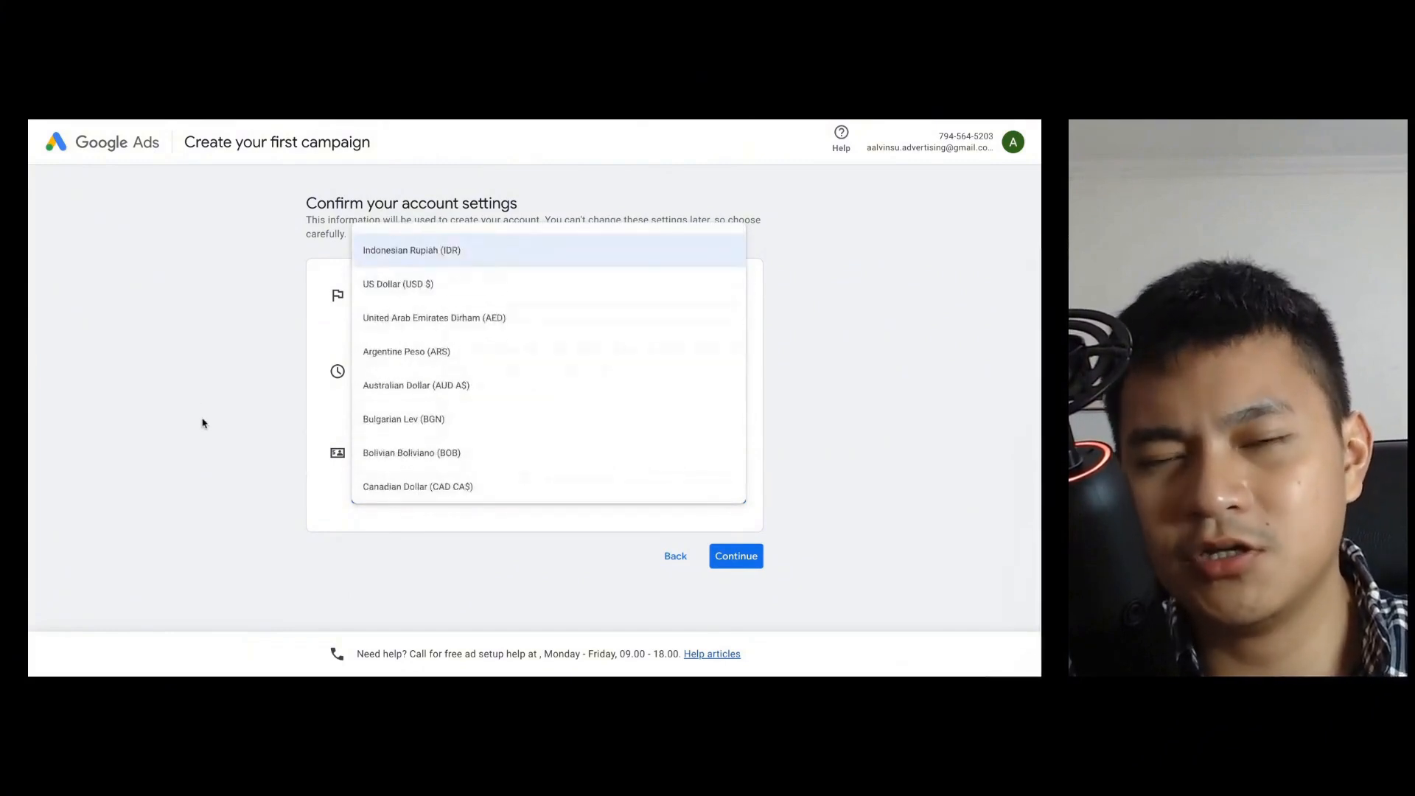
key("Escape")
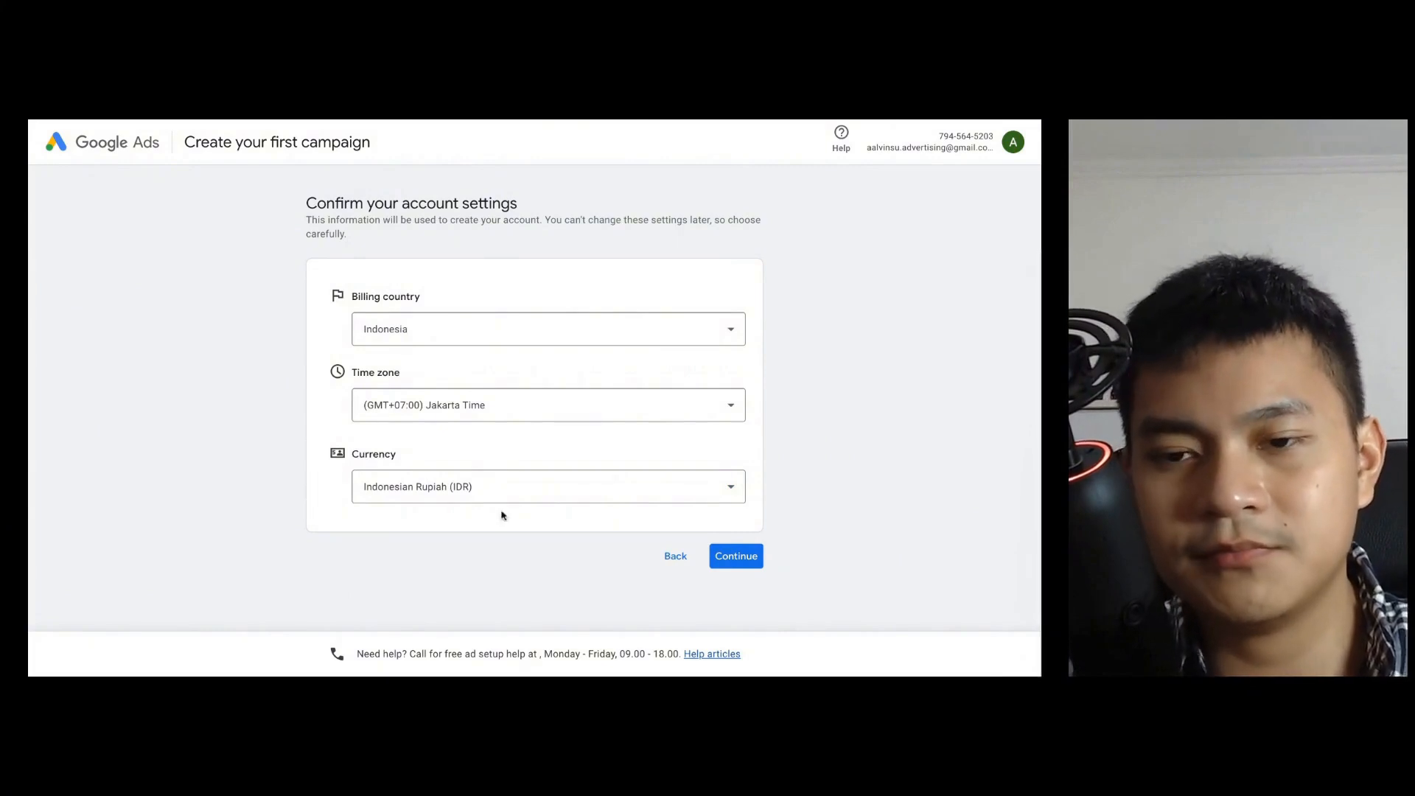
Step: Accept the account settings for Indonesia, Jakarta Time and Indonesian Rupiah, and review the customer info, payment and terms sections
left_click(735, 557)
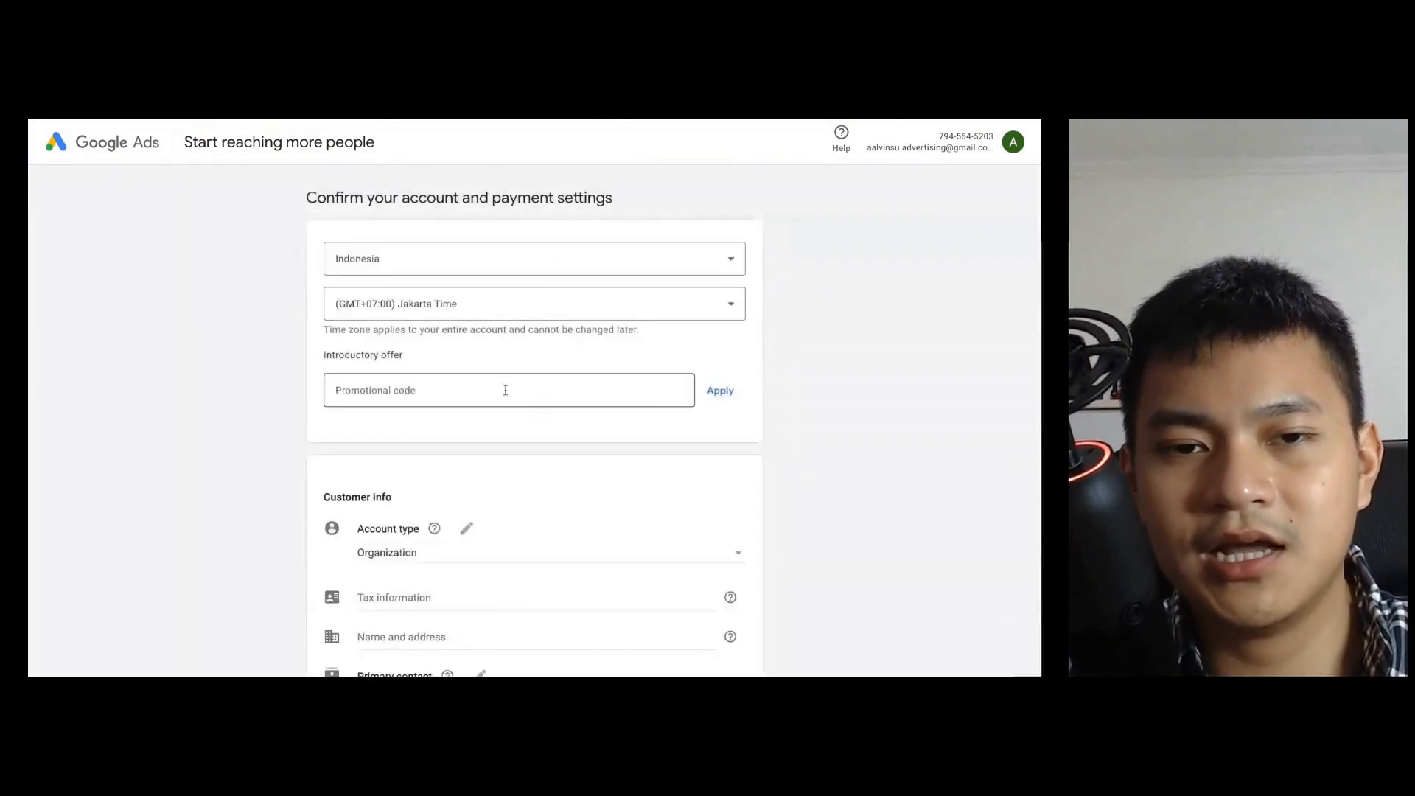
scroll(520, 413, "down", 2)
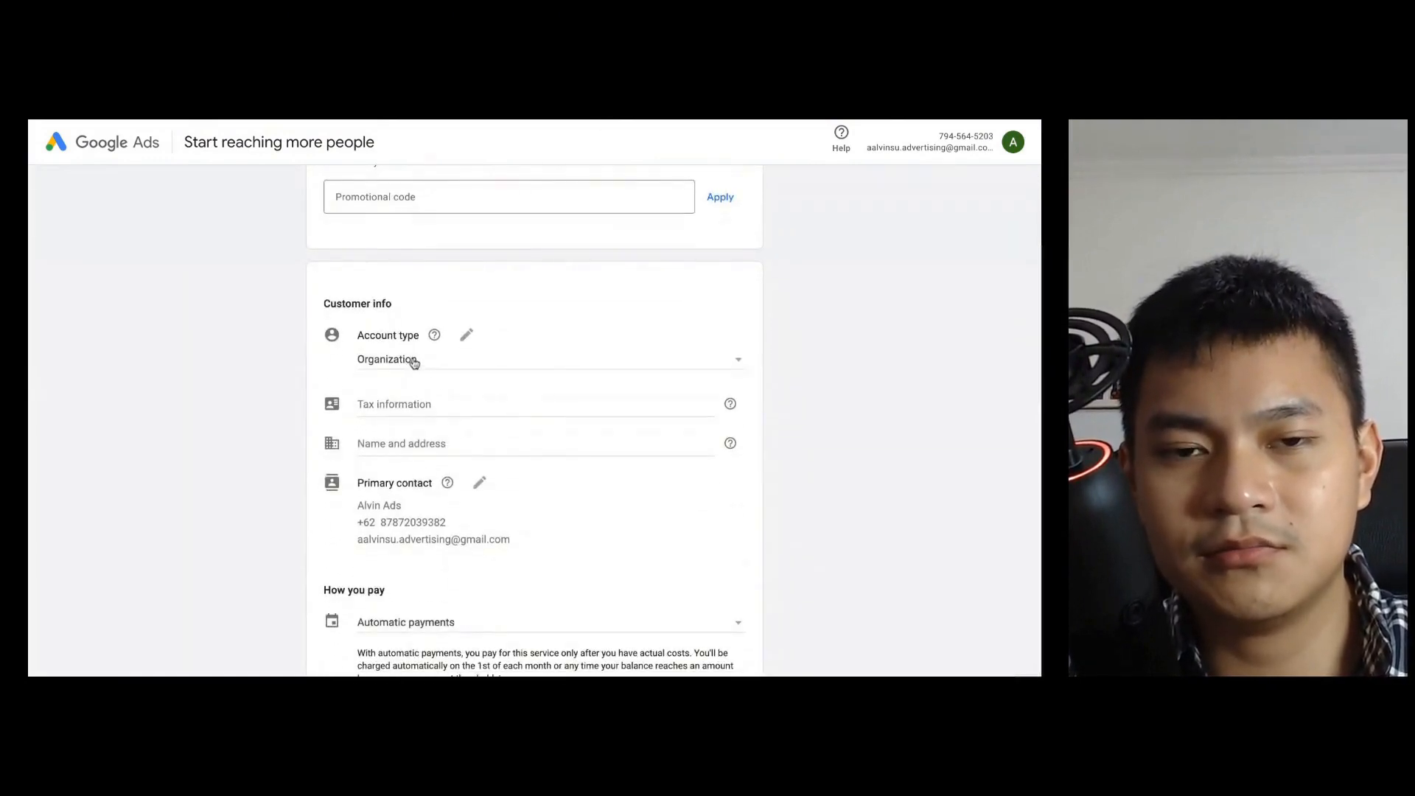
scroll(409, 361, "down", 1)
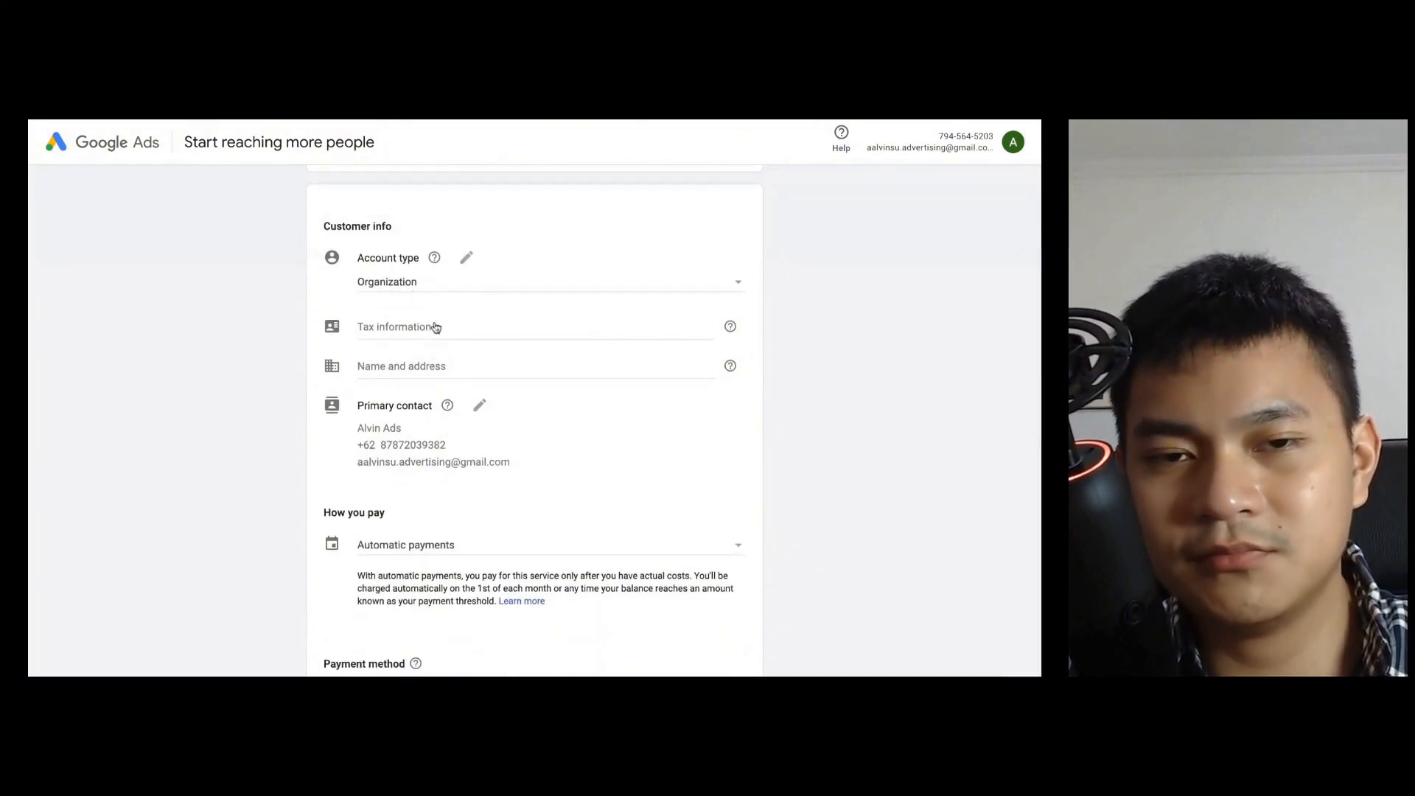
scroll(440, 328, "down", 1)
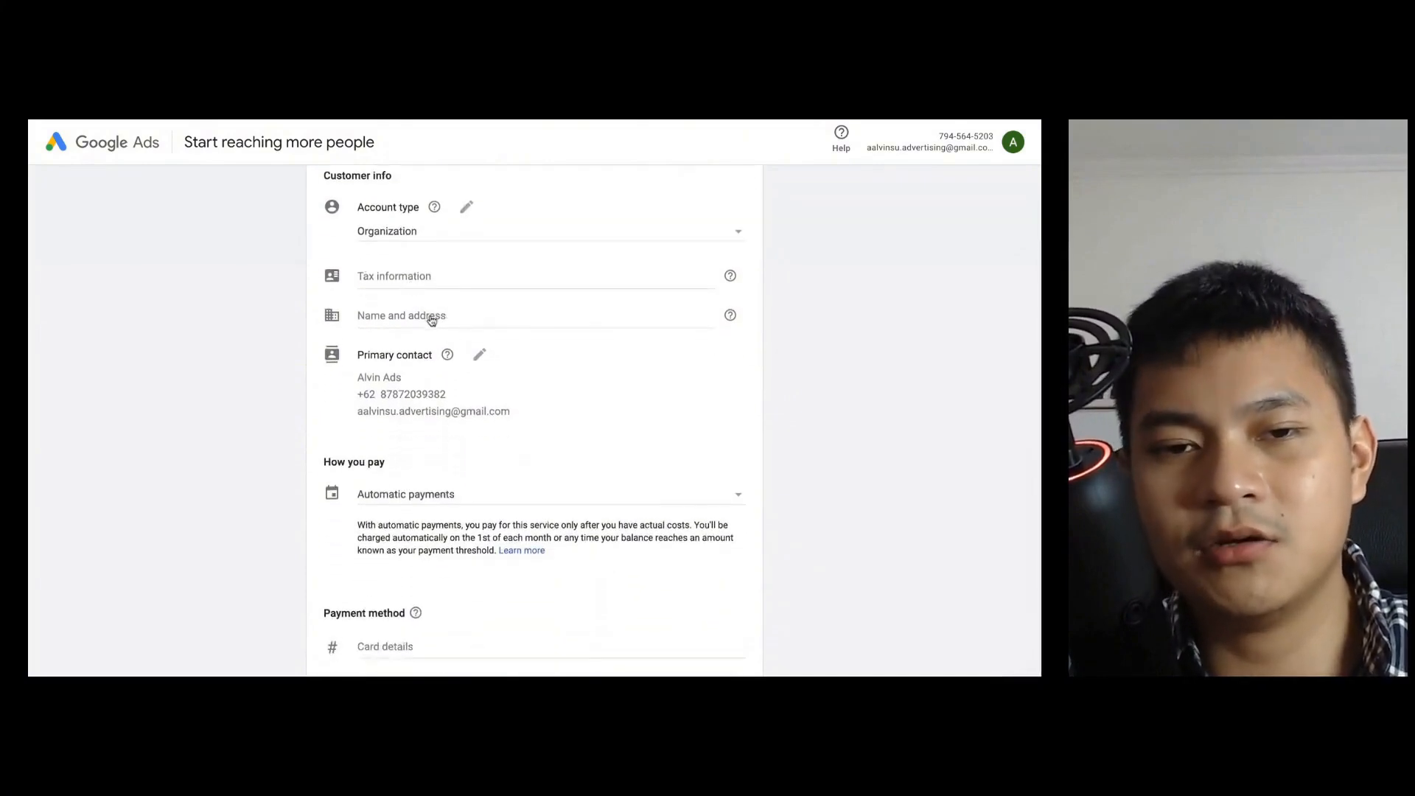
scroll(458, 427, "down", 1)
scroll(458, 427, "down", 4)
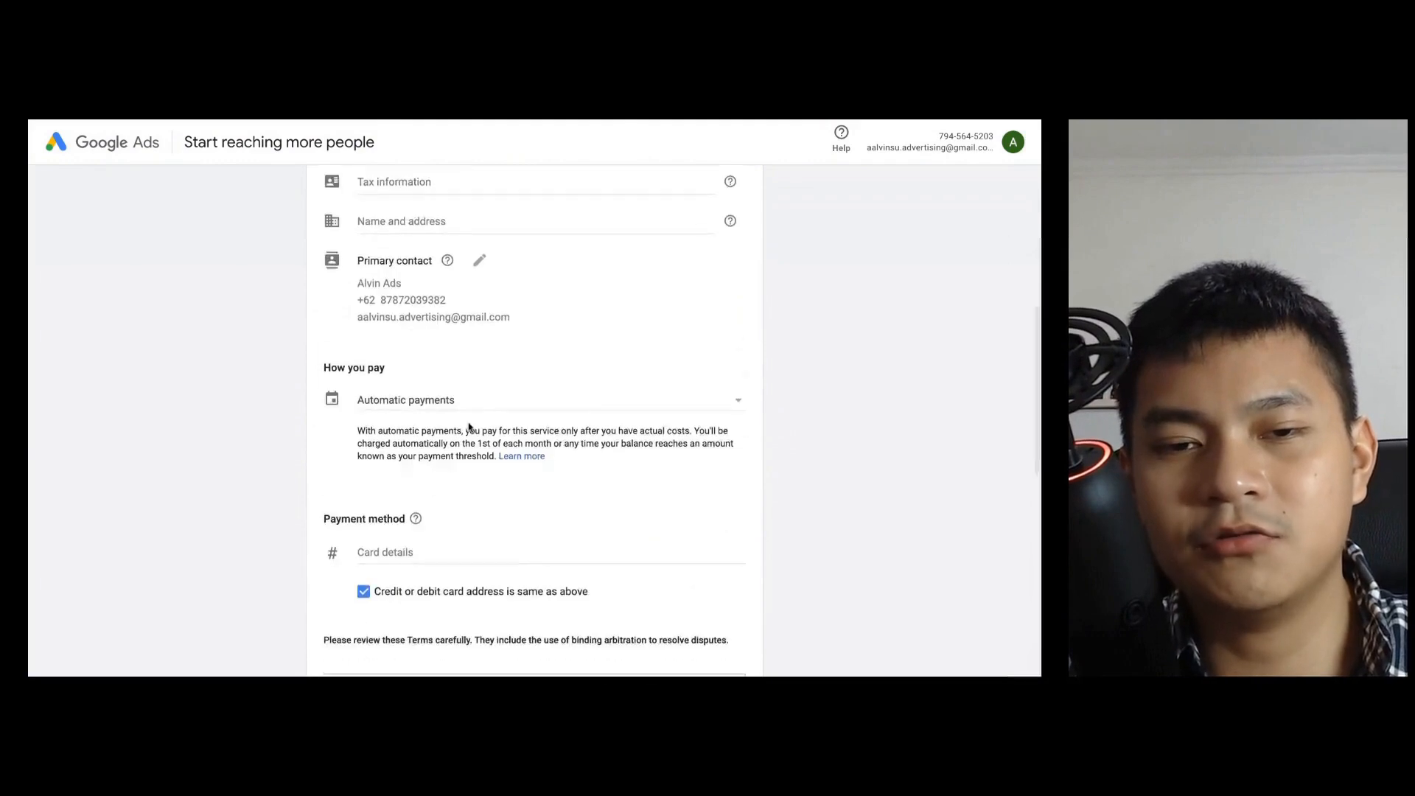
scroll(486, 451, "down", 2)
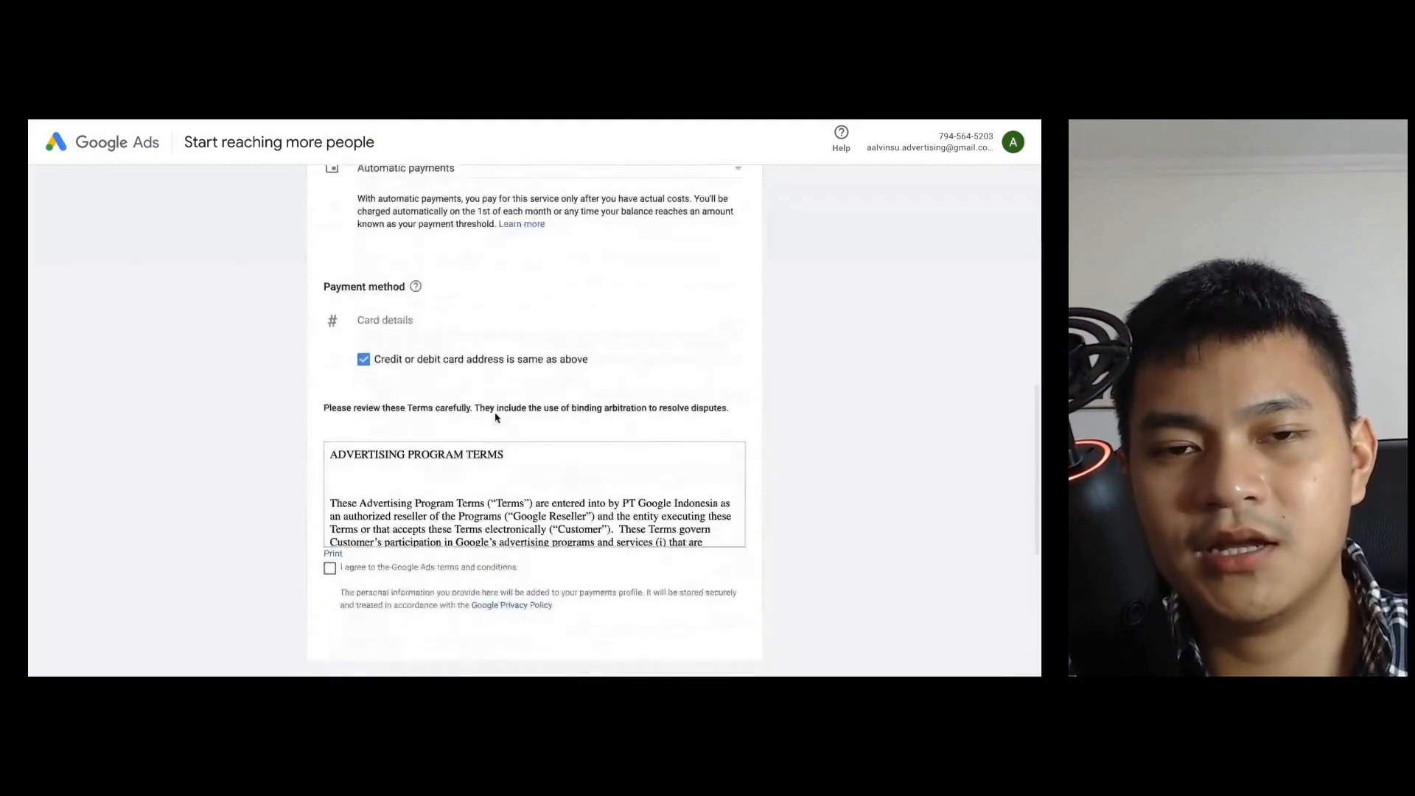
Step: Open the card details for the payment method and agree to the Google Ads terms and conditions
left_click(412, 317)
scroll(413, 368, "down", 2)
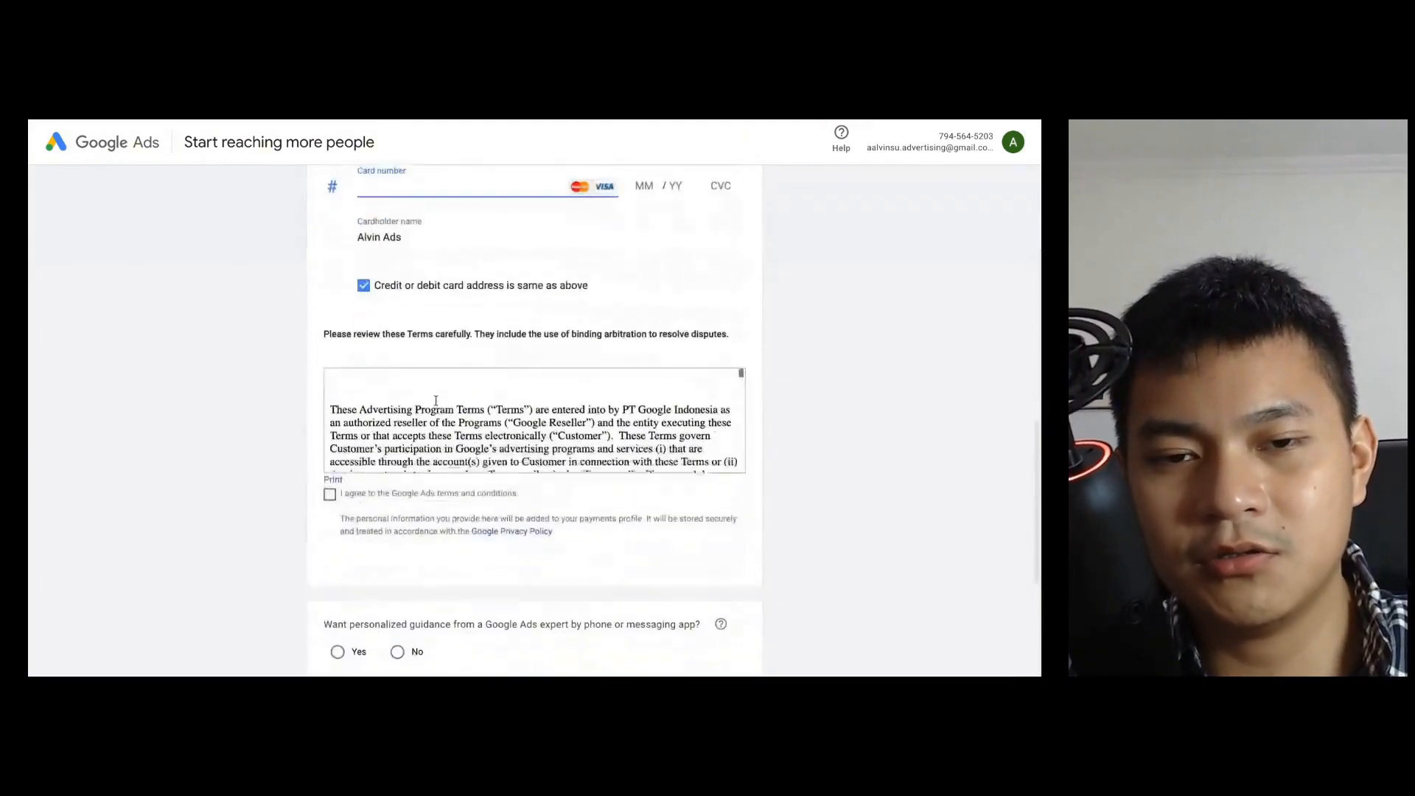
scroll(413, 421, "down", 2)
left_click(331, 494)
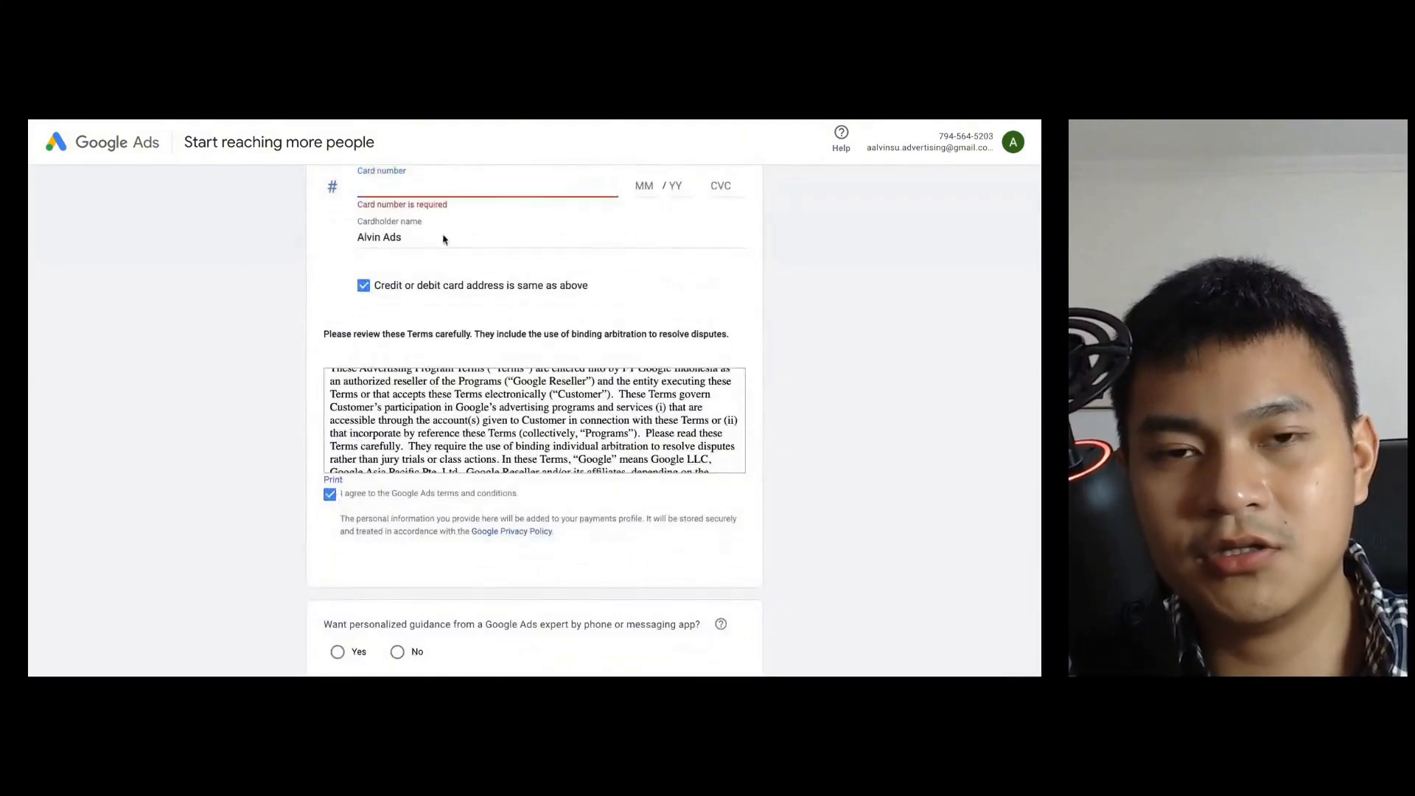
Step: Read through the Advertising Program Terms and the contact preference questions below them
scroll(403, 317, "up", 2)
scroll(403, 308, "down", 4)
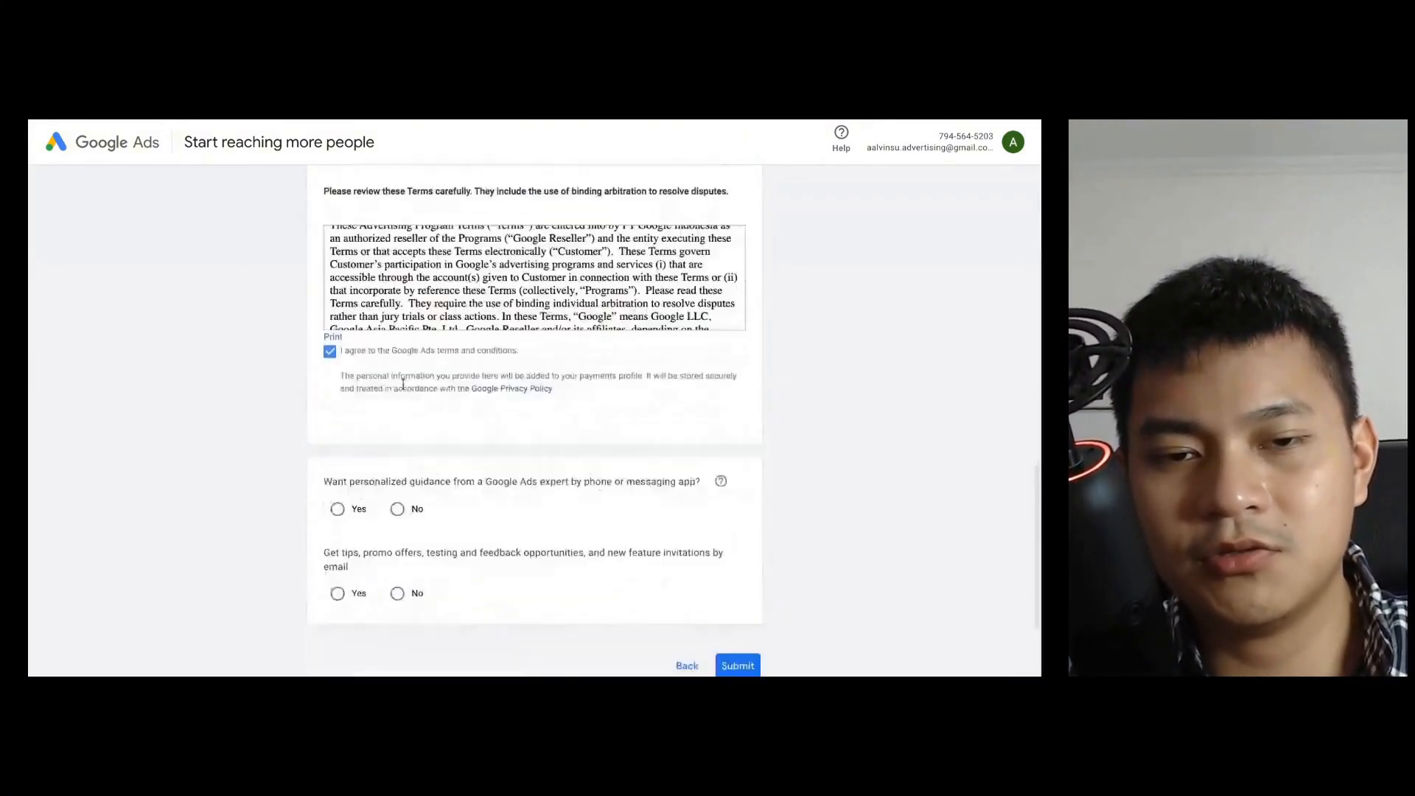
scroll(360, 351, "up", 1)
scroll(403, 318, "down", 5)
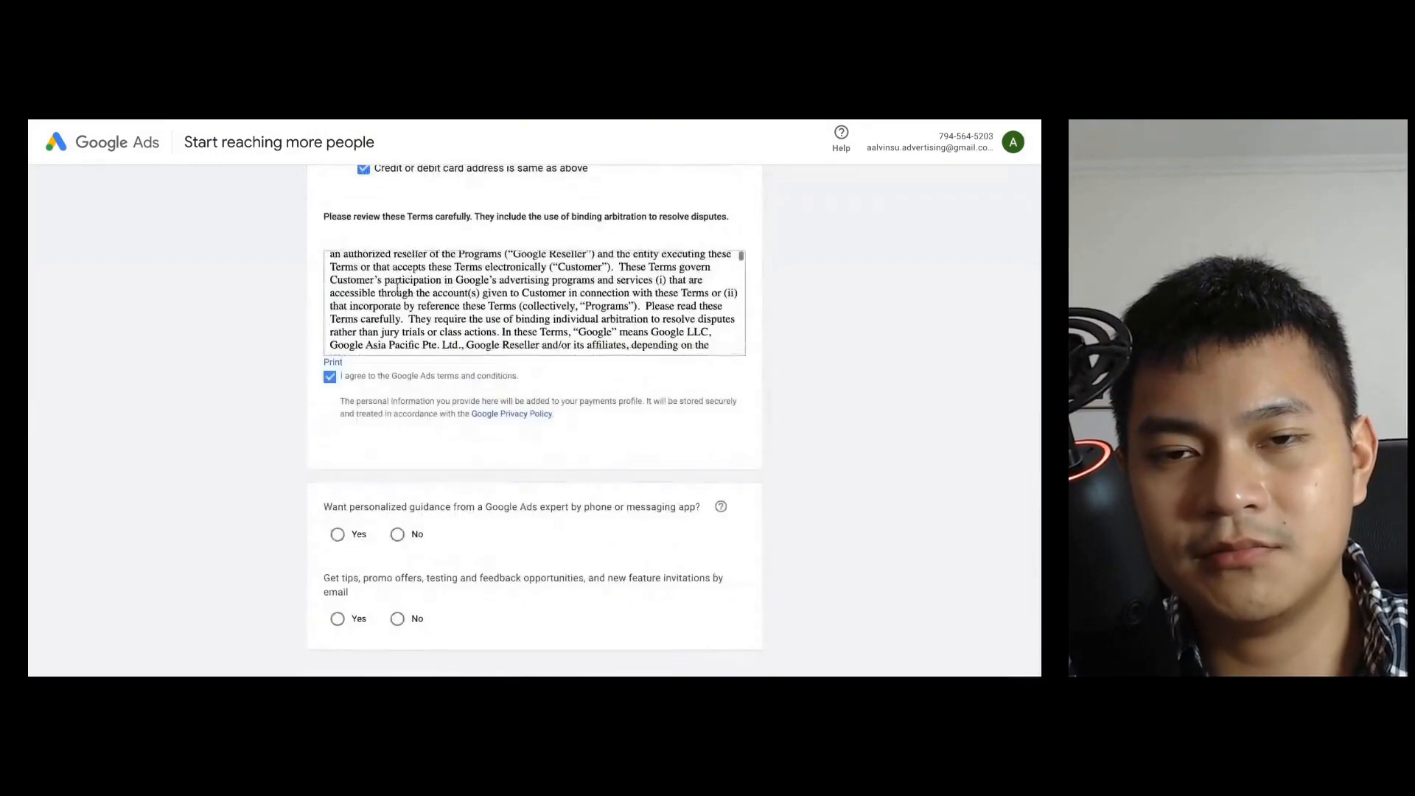
scroll(403, 319, "down", 5)
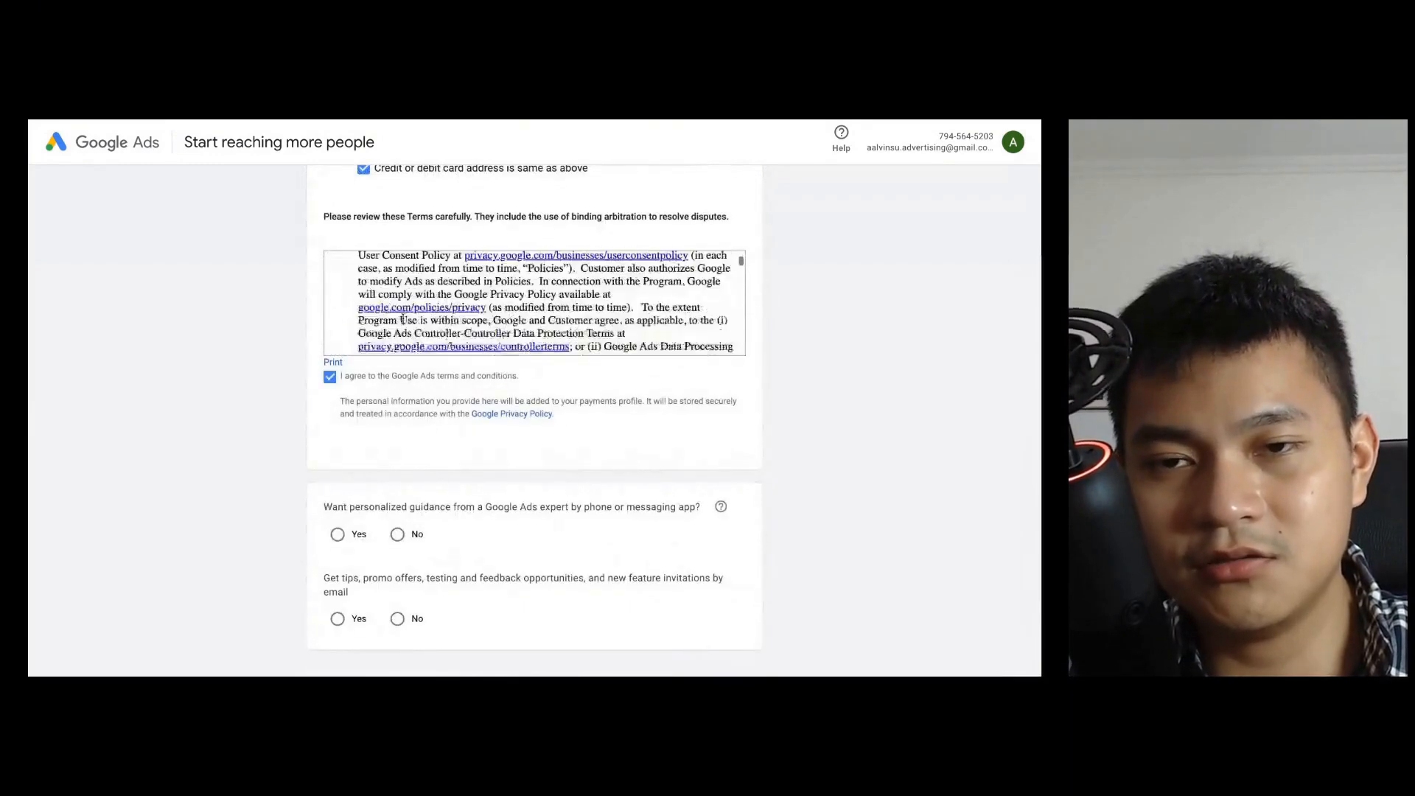
scroll(260, 501, "down", 1)
scroll(260, 501, "down", 2)
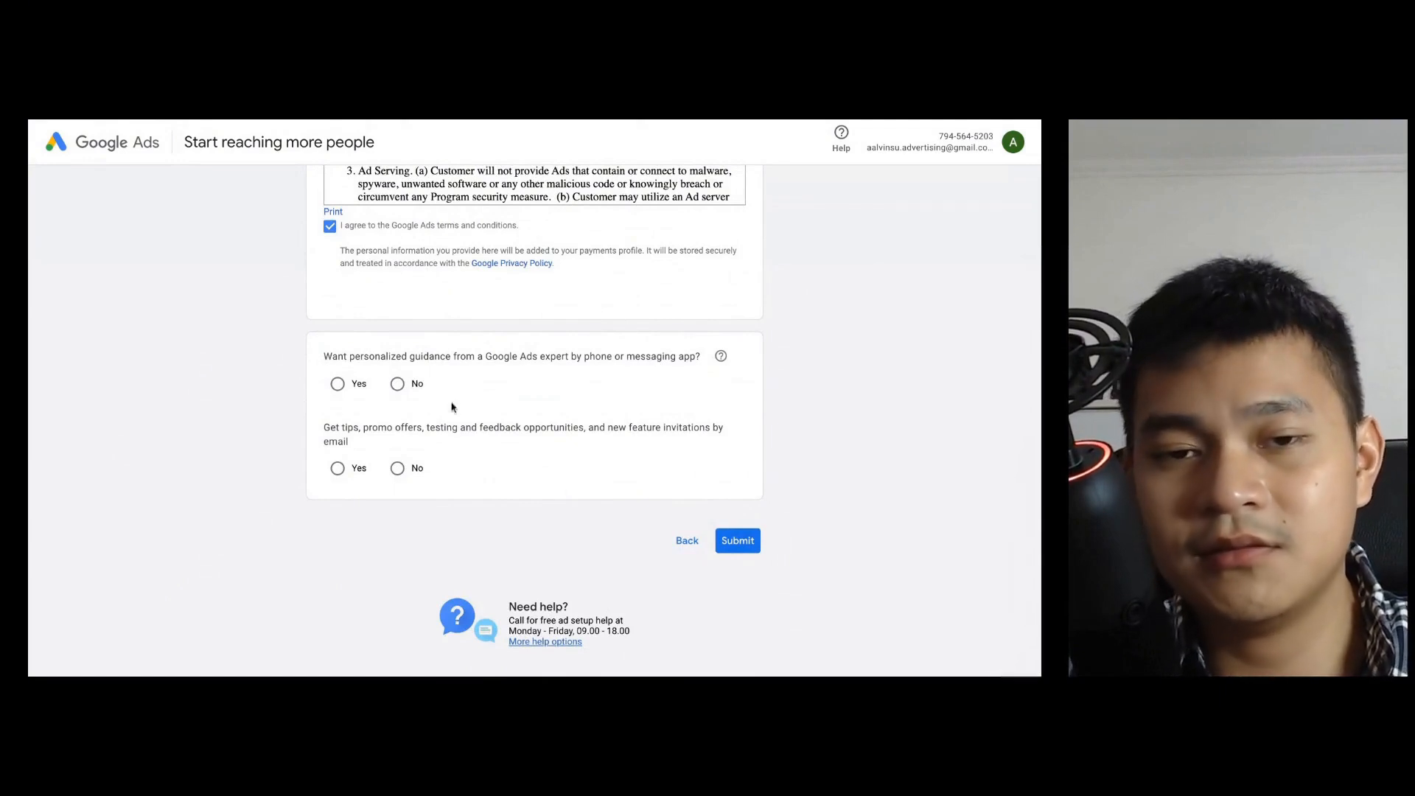
Step: Answer No to personalized guidance from a Google Ads expert and No to tips and promo offers by email
left_click(338, 384)
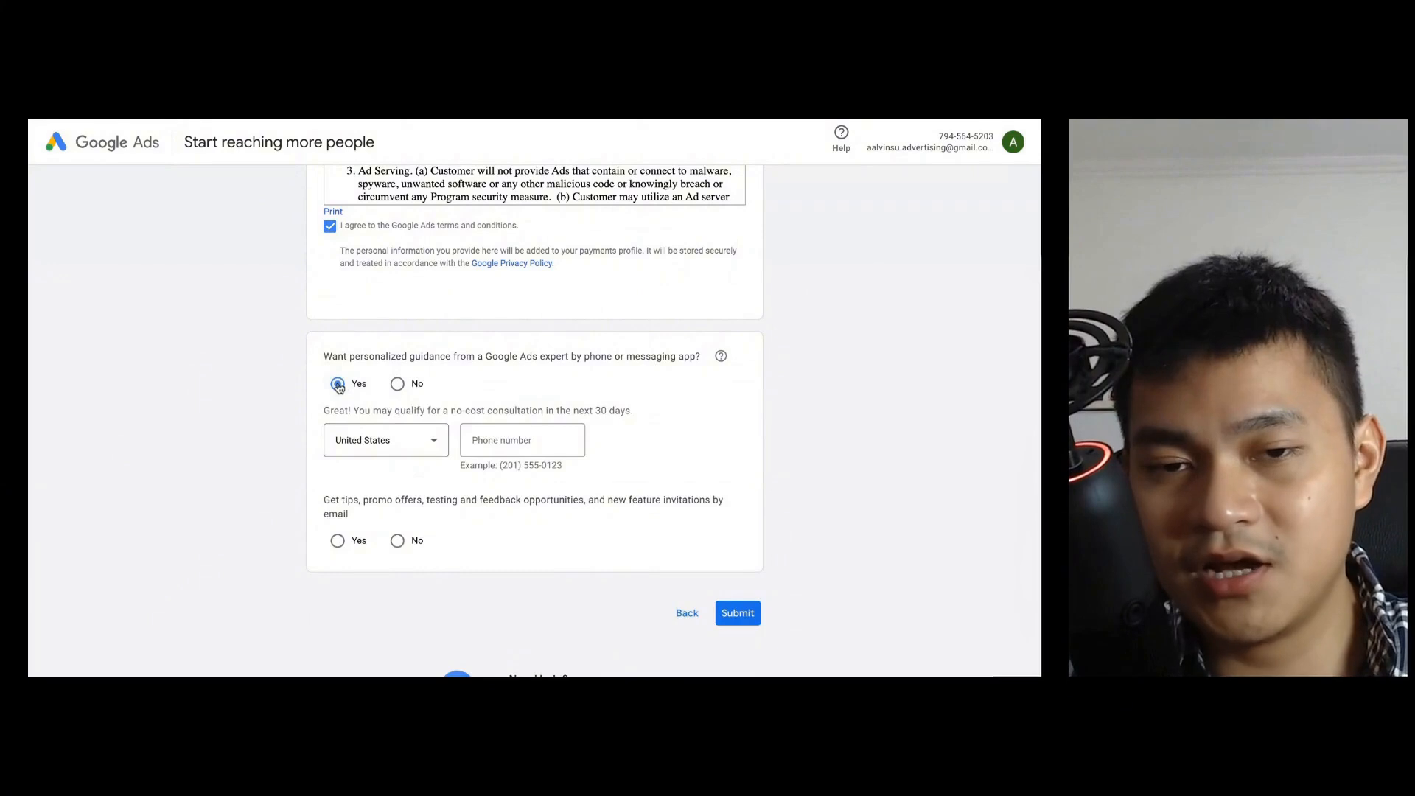
left_click(398, 384)
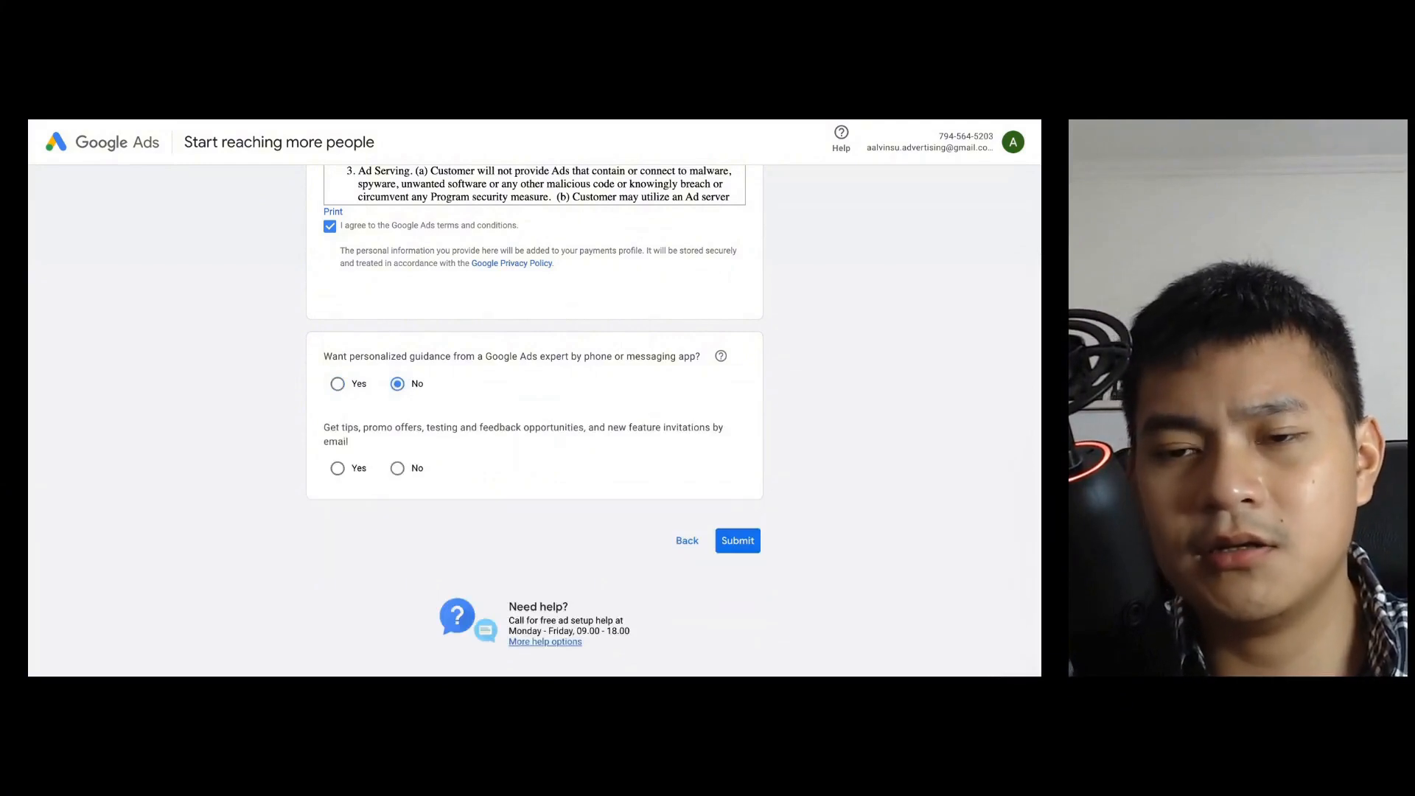
left_click(337, 468)
left_click(398, 469)
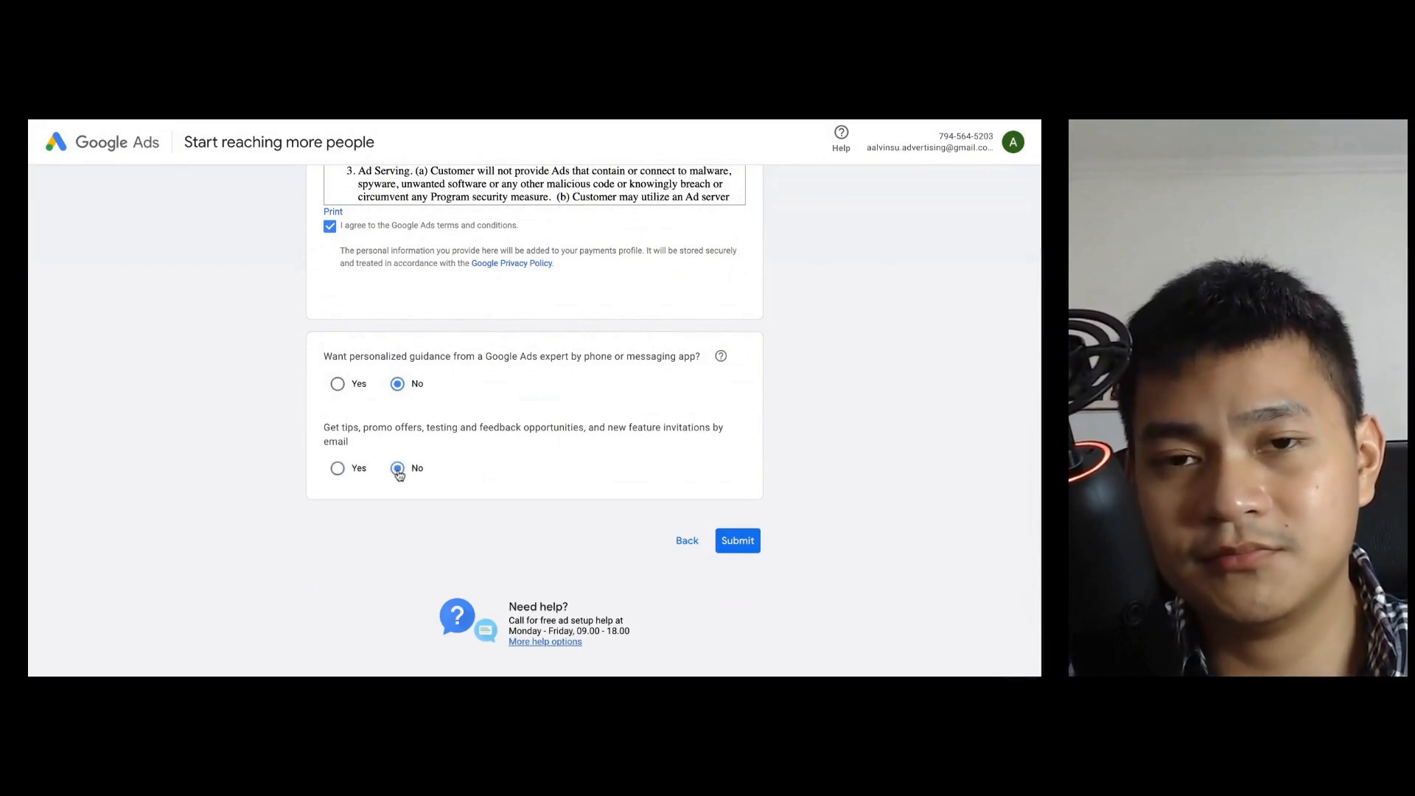
scroll(490, 462, "up", 3)
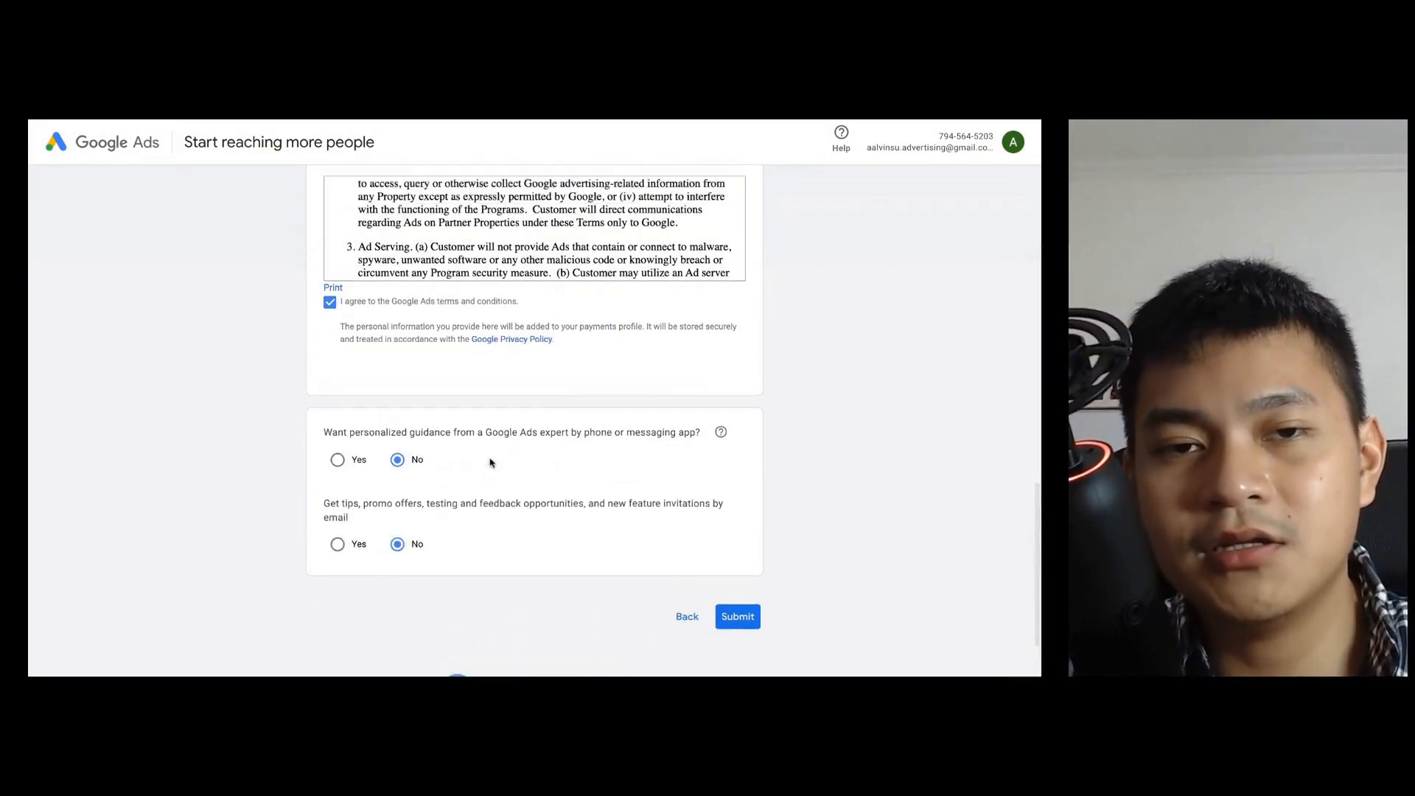
scroll(489, 461, "up", 5)
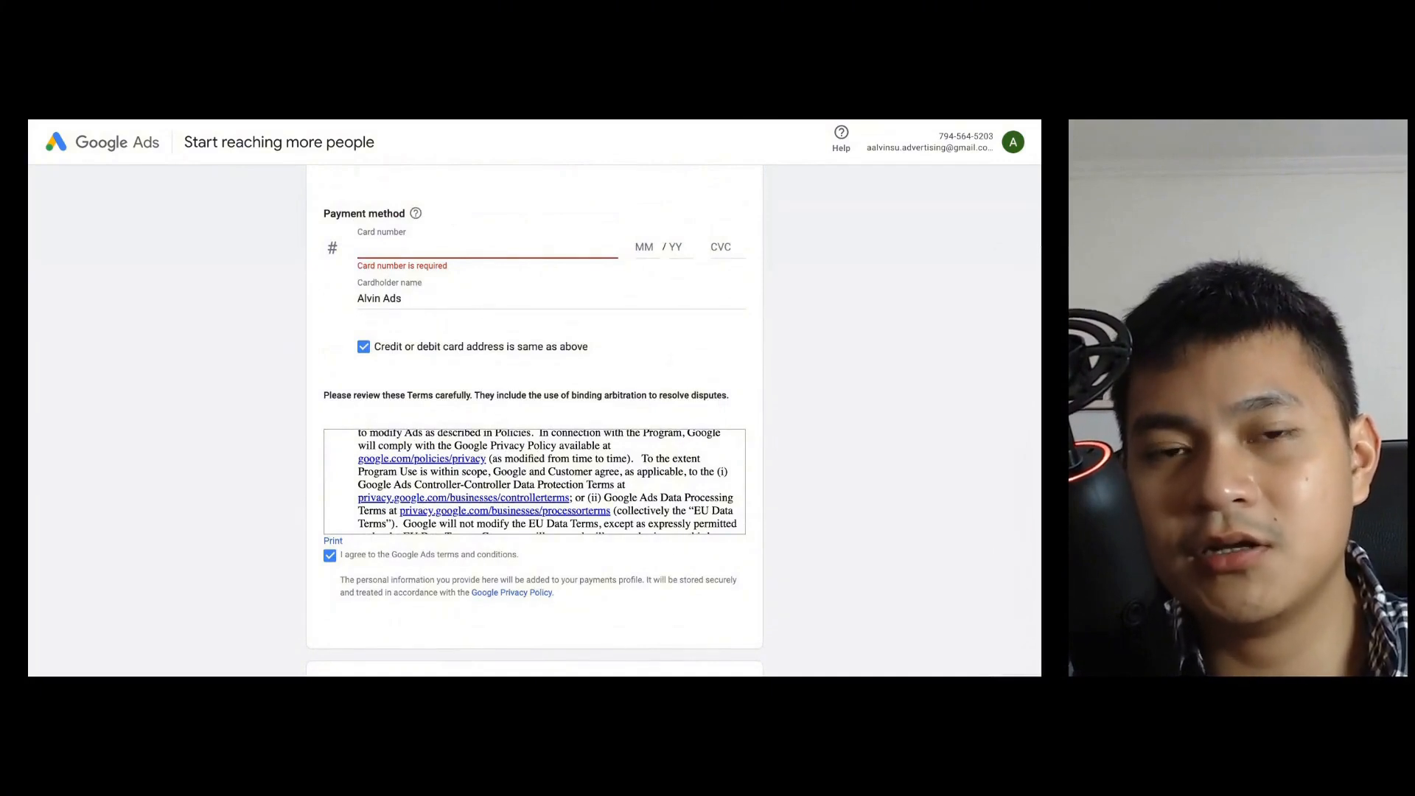
scroll(638, 120, "up", 1)
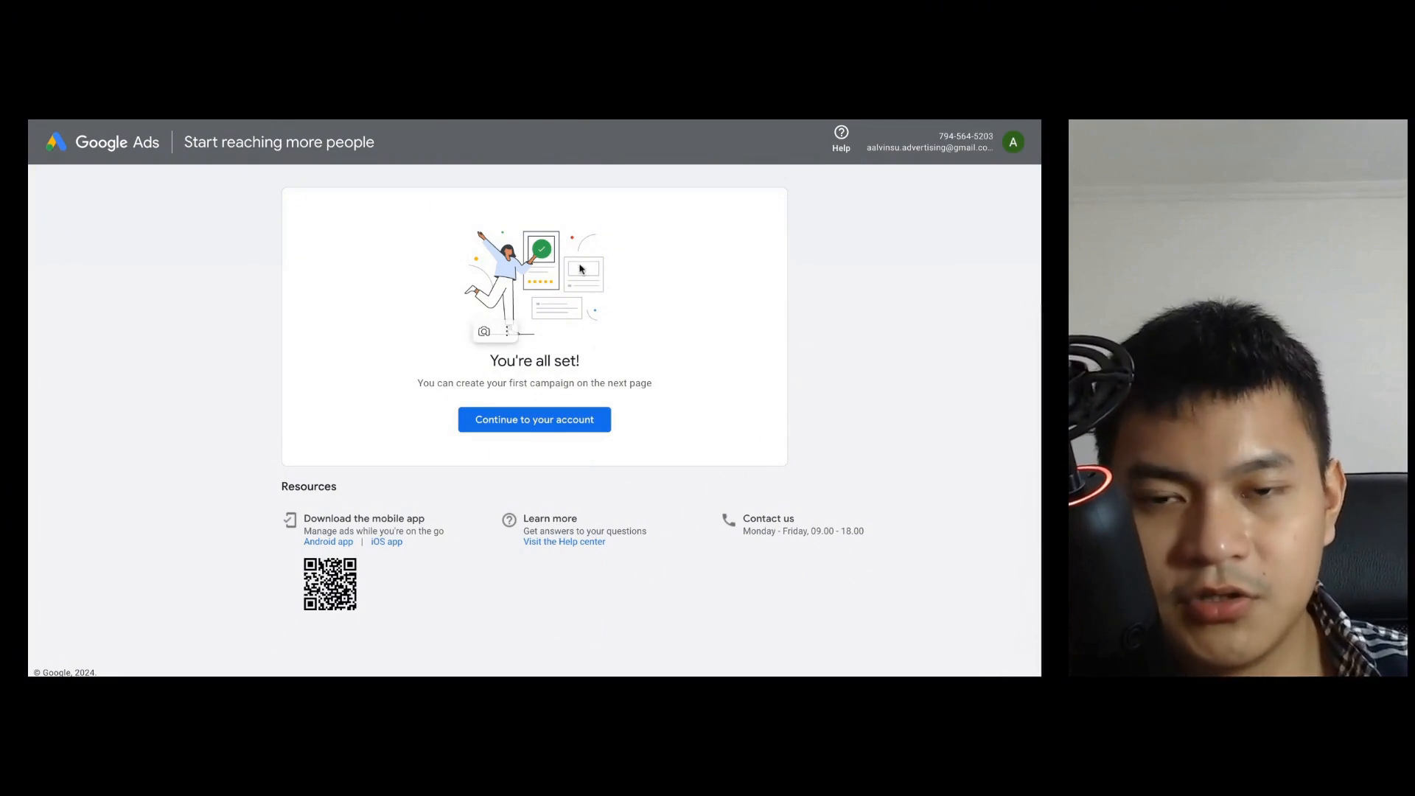
Step: Continue to the newly created account and look over its Overview page
left_click(524, 419)
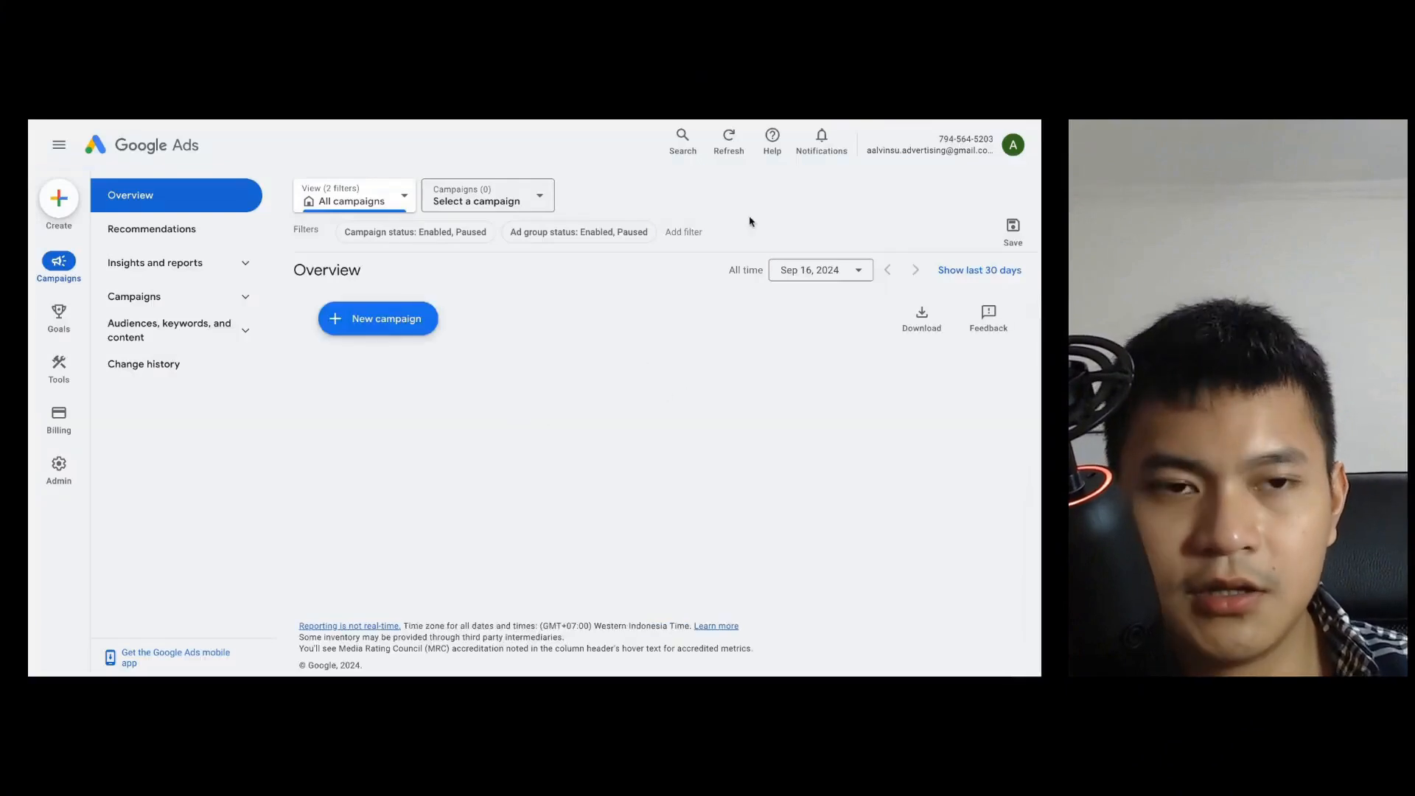
scroll(590, 538, "down", 3)
scroll(649, 568, "up", 3)
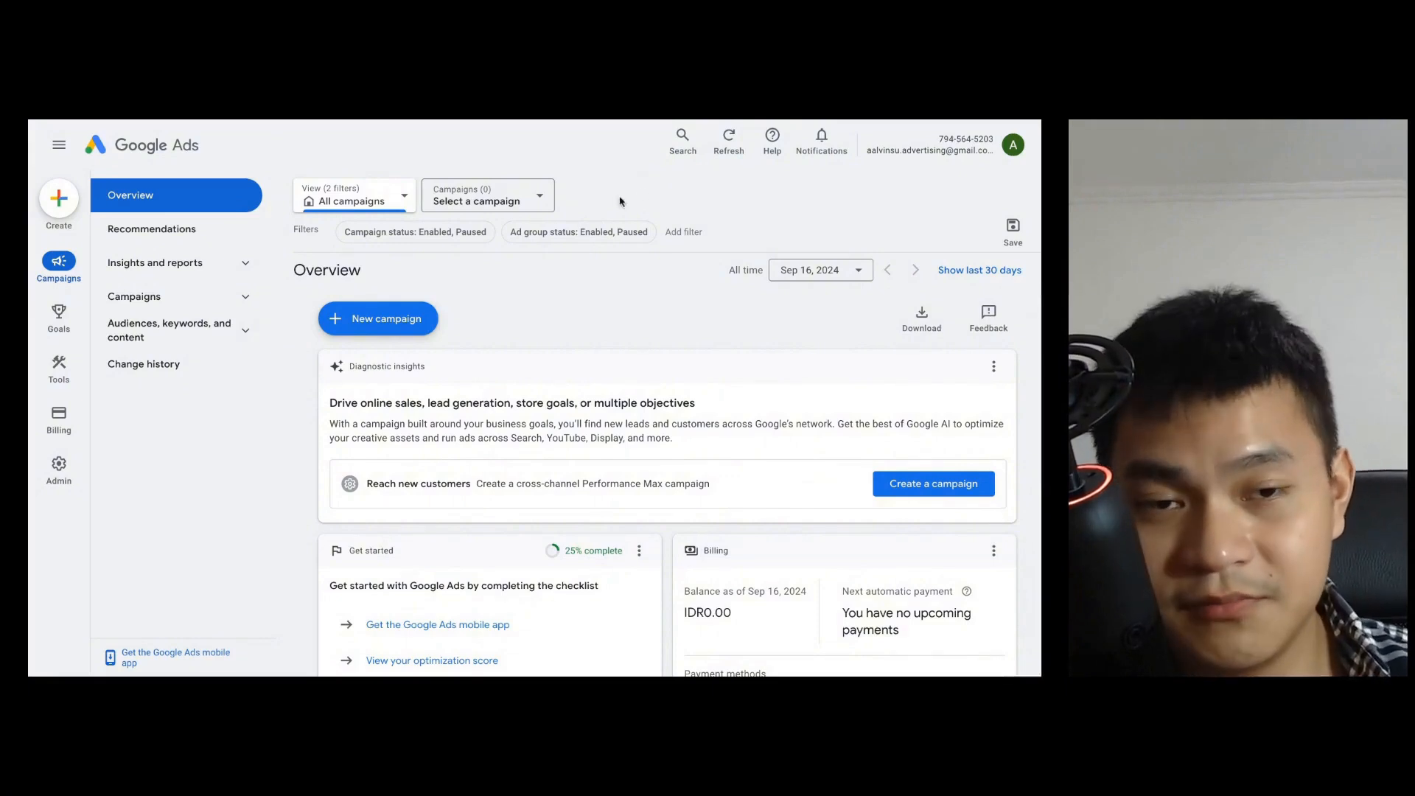
Step: Search the account for "audience" and open the Audiences page of the Audience manager
left_click(679, 148)
type("audience")
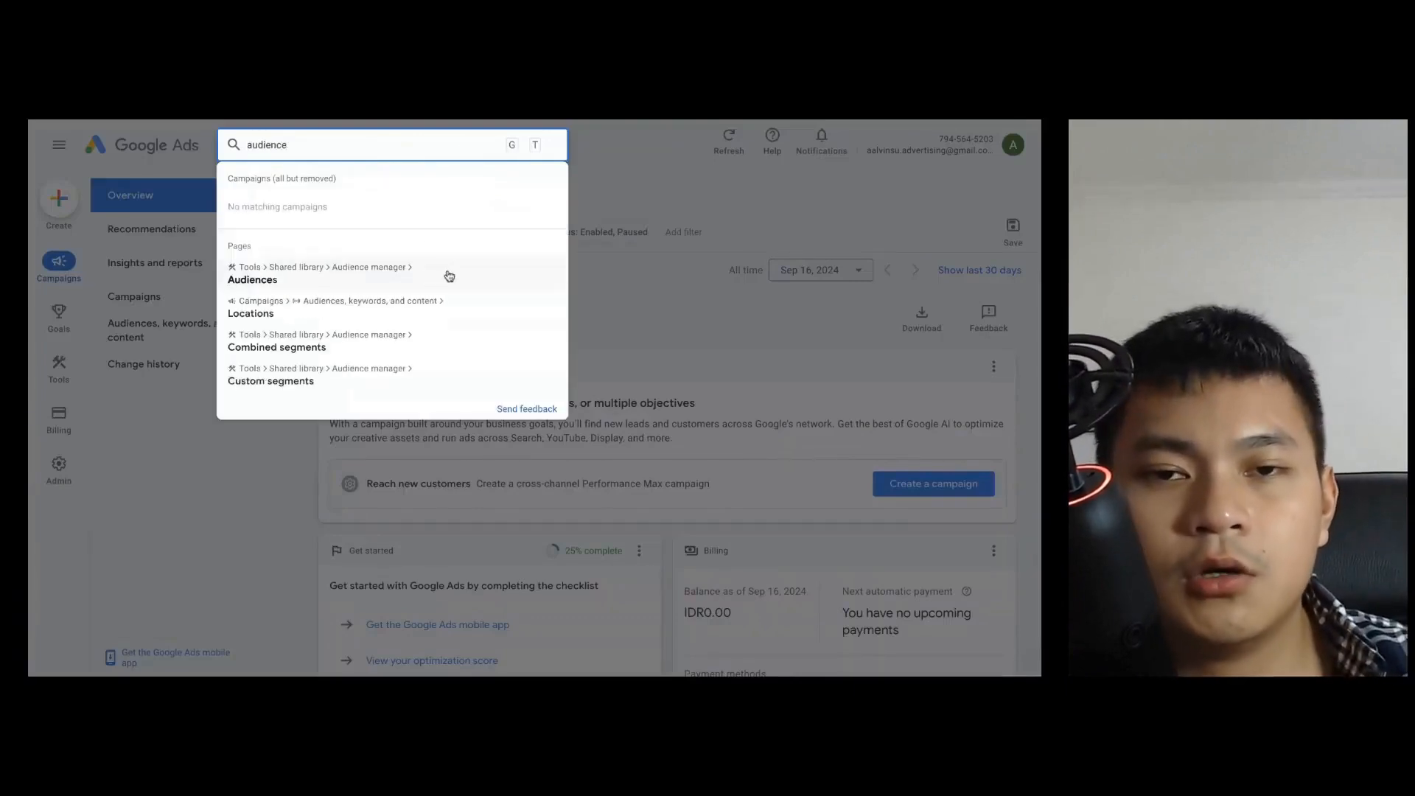
left_click(408, 281)
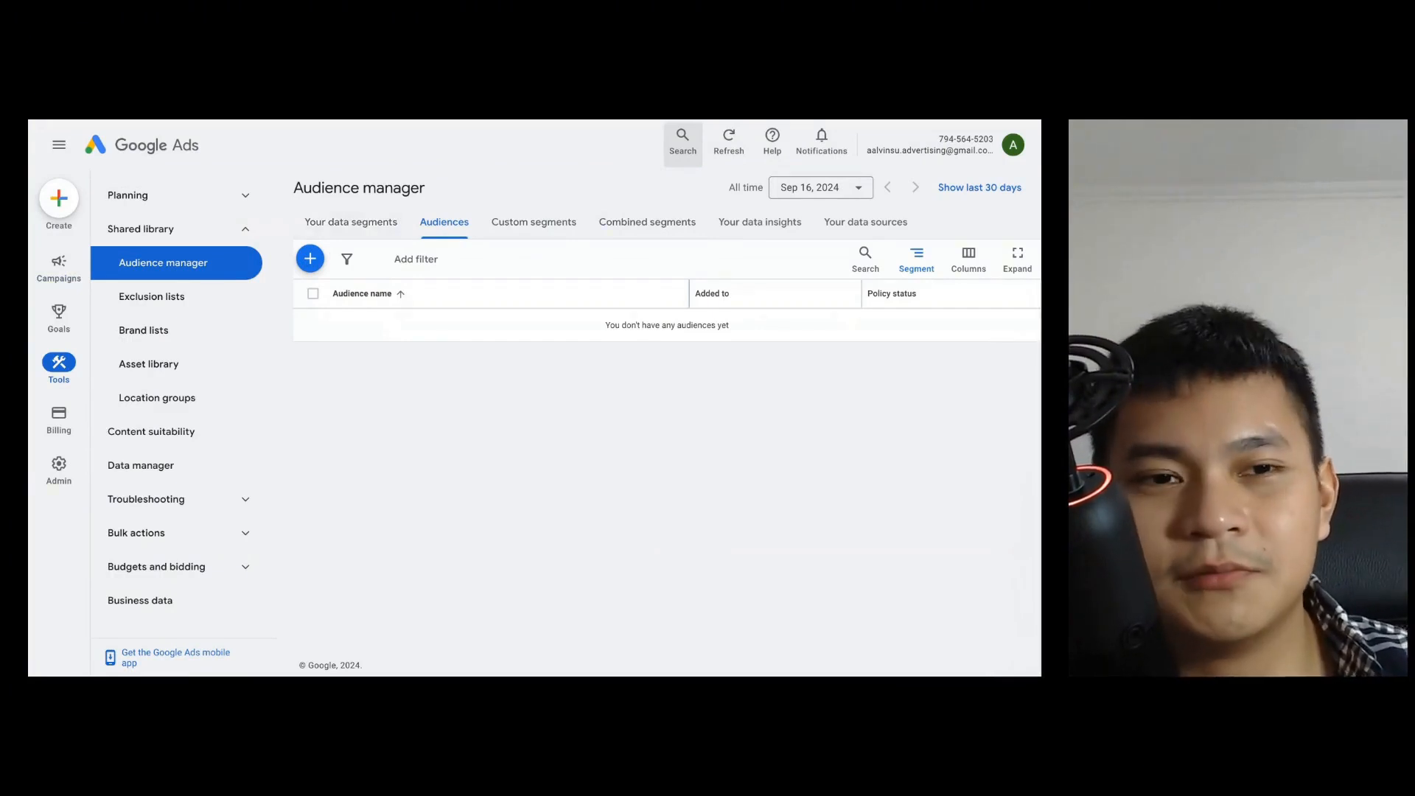
Step: Return to the account Overview, expand Insights and reports, and open the Recommendations page
mouse_move(53, 283)
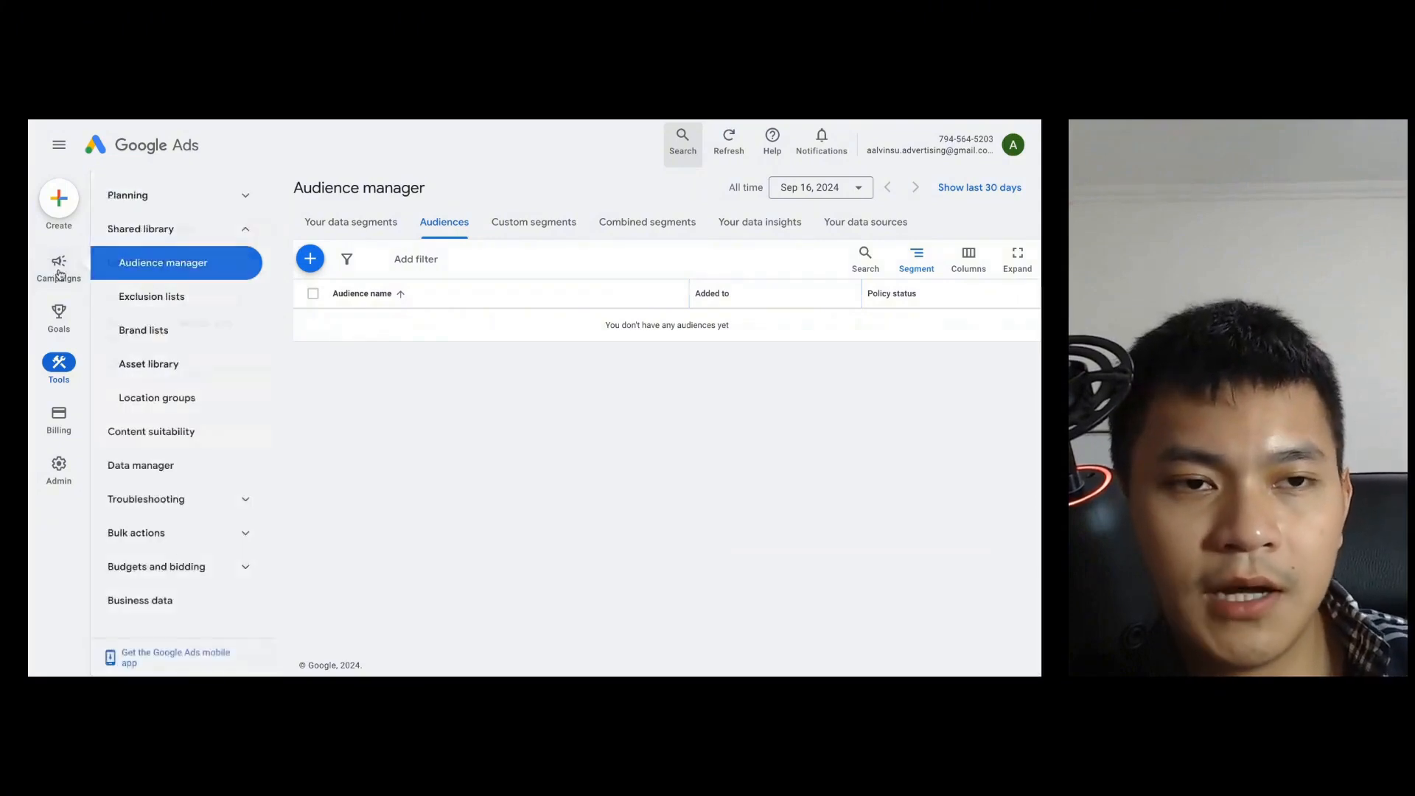
left_click(135, 153)
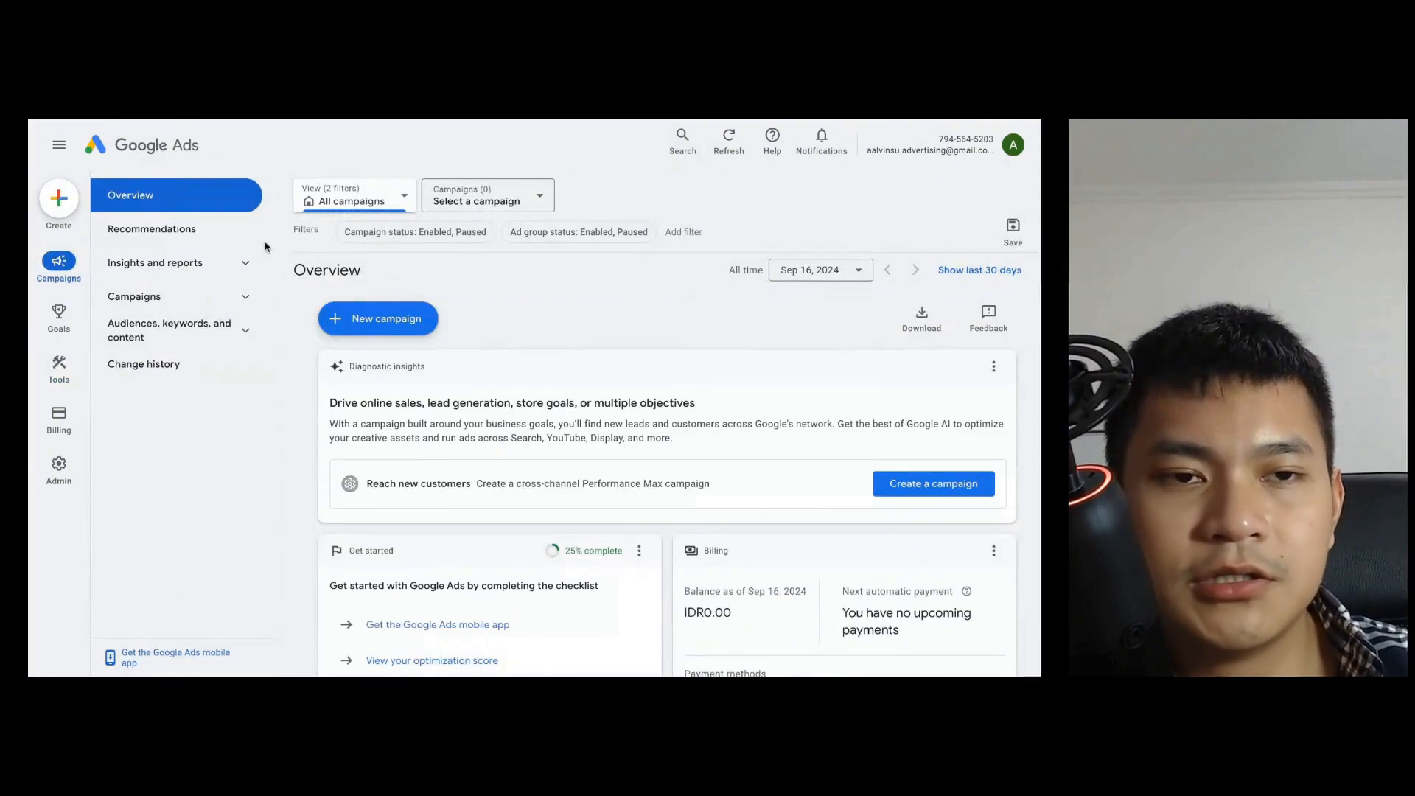
left_click(176, 269)
left_click(170, 231)
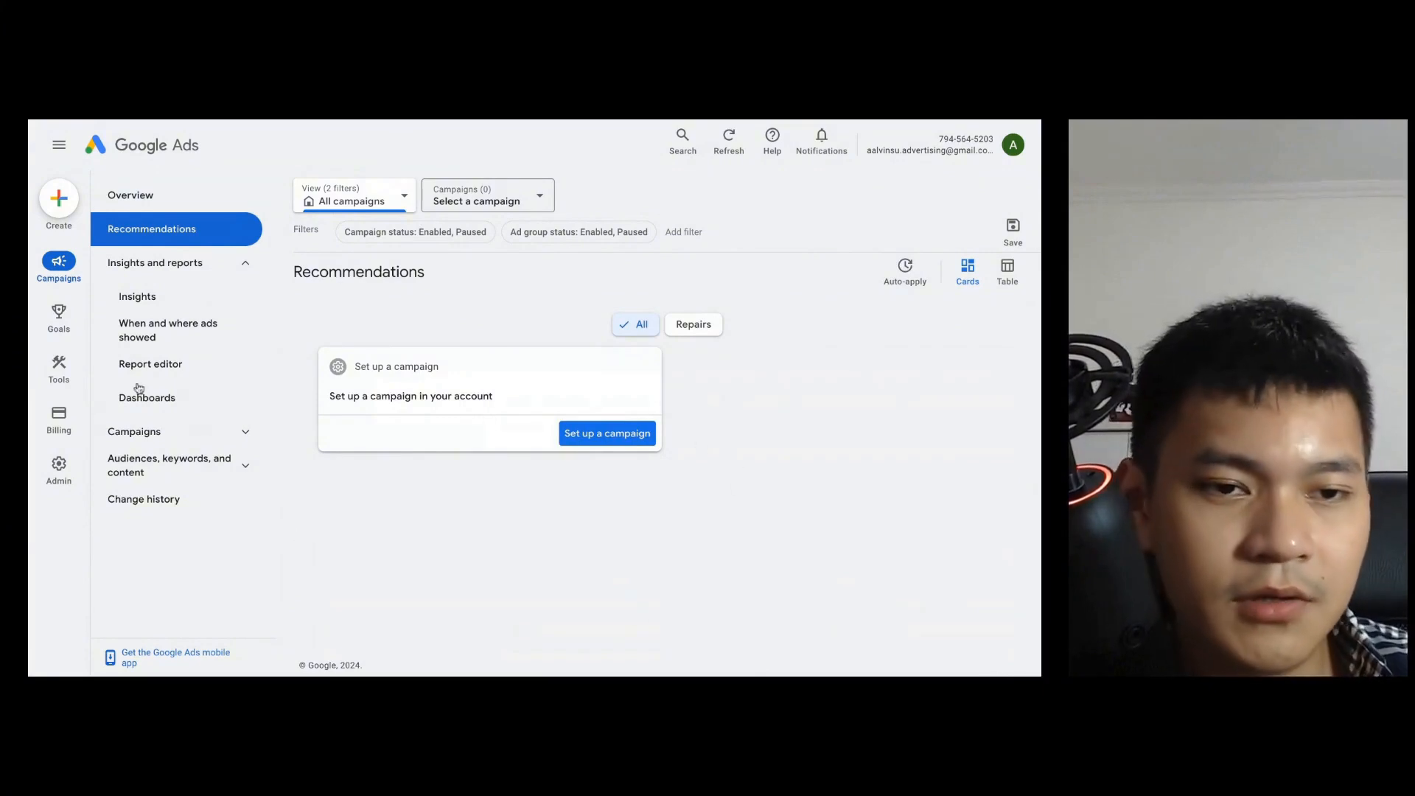
Step: Expand the Campaigns and Audiences, keywords, and content sections, and return to the account Overview
left_click(150, 438)
left_click(185, 566)
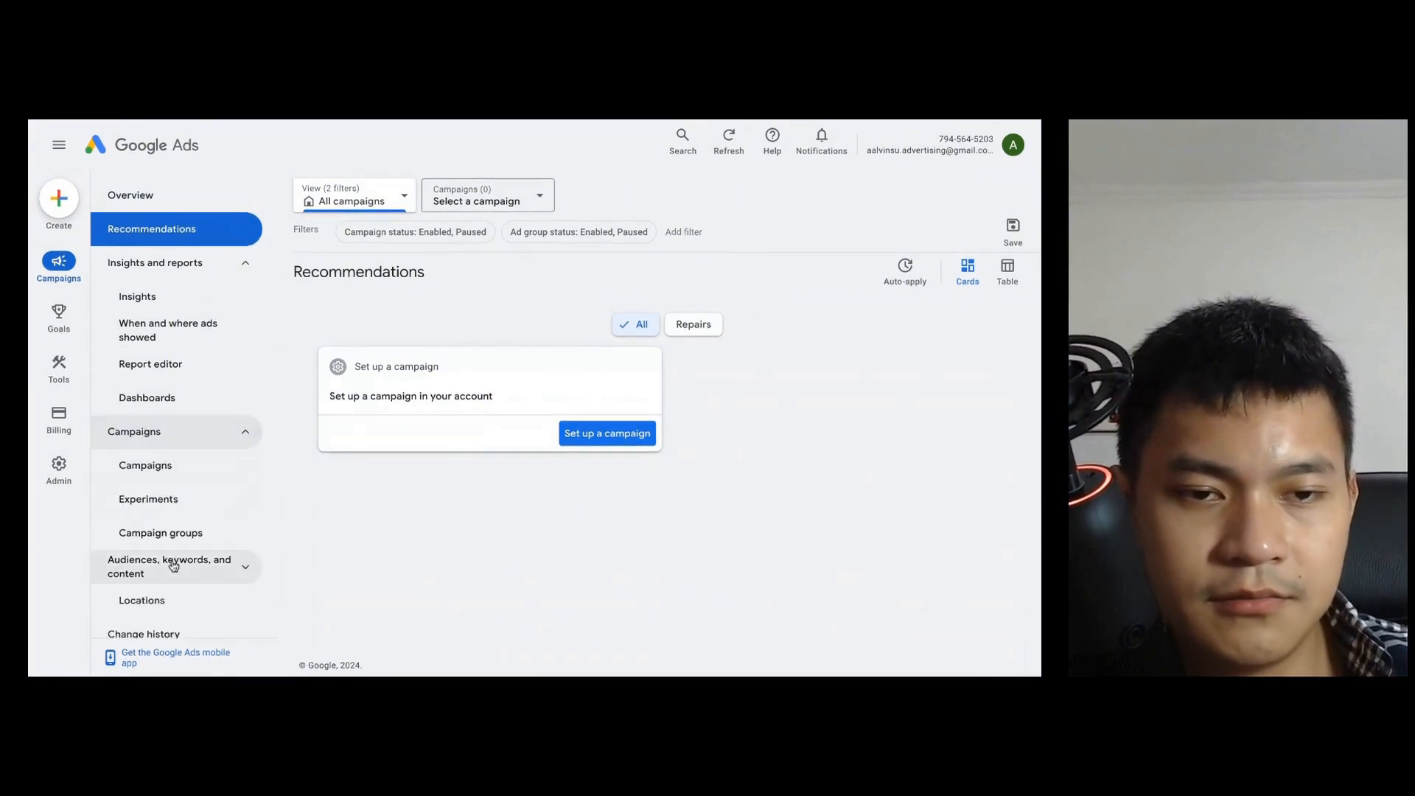
scroll(189, 379, "up", 1)
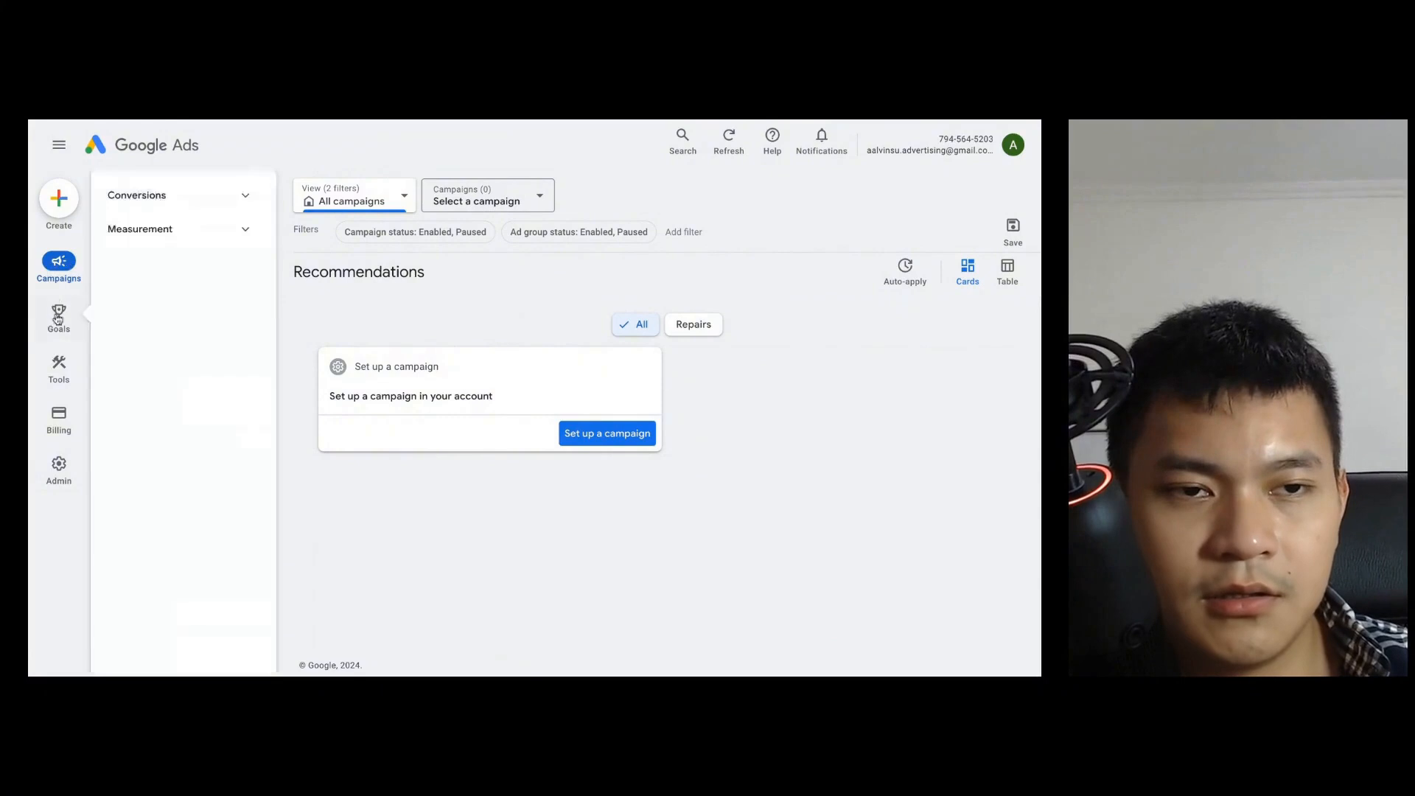
left_click(144, 148)
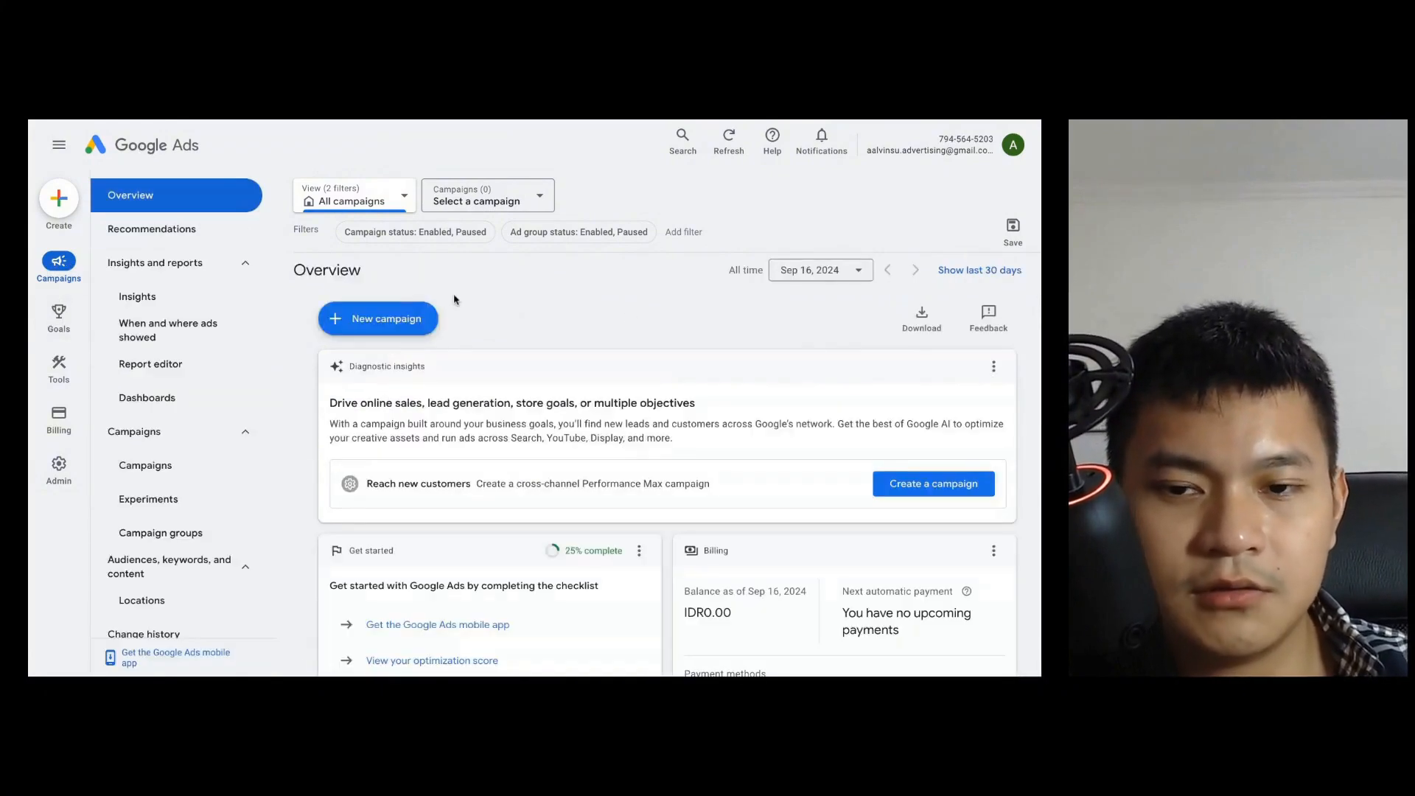
Step: View the Recommendations page, and examine the overall campaign performance on the Insights page
left_click(152, 229)
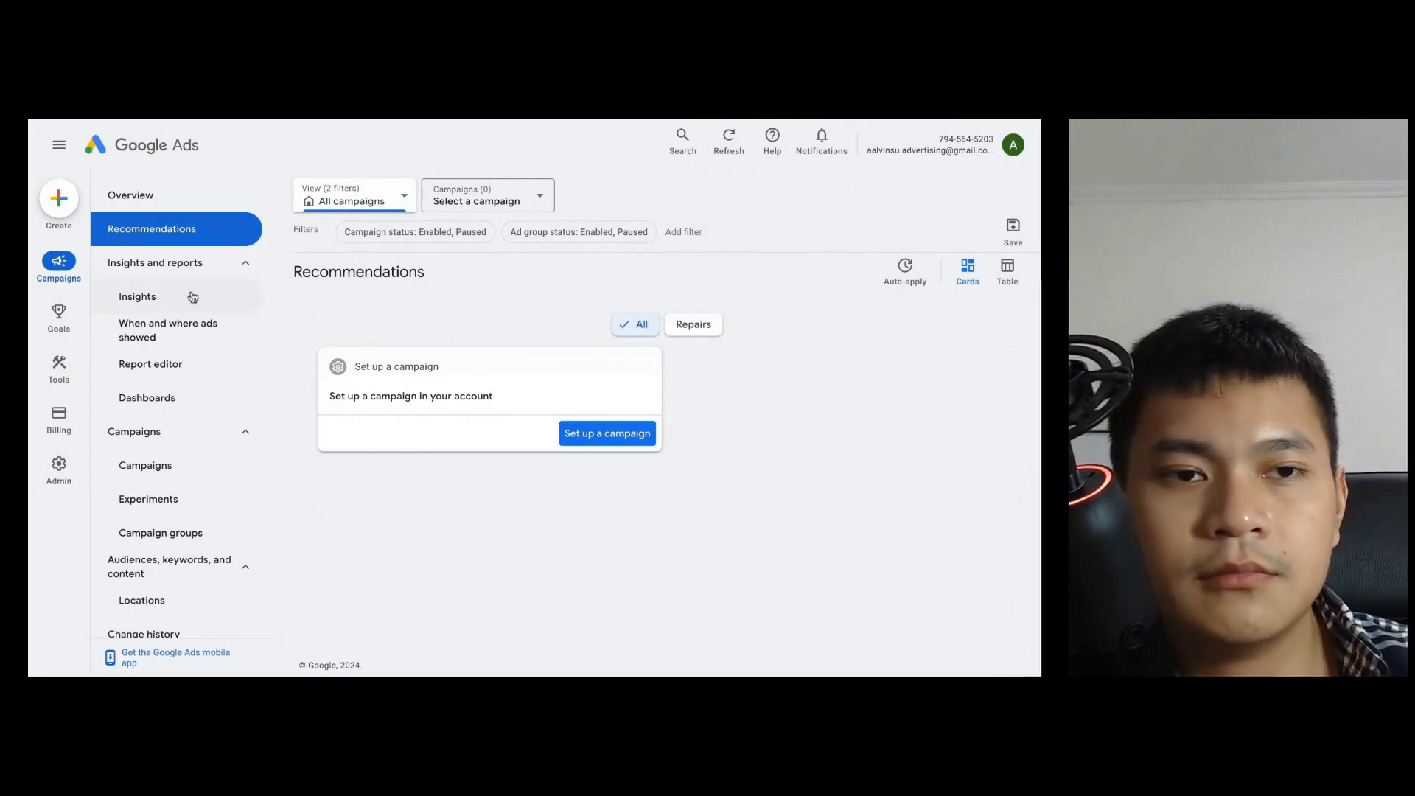
left_click(157, 299)
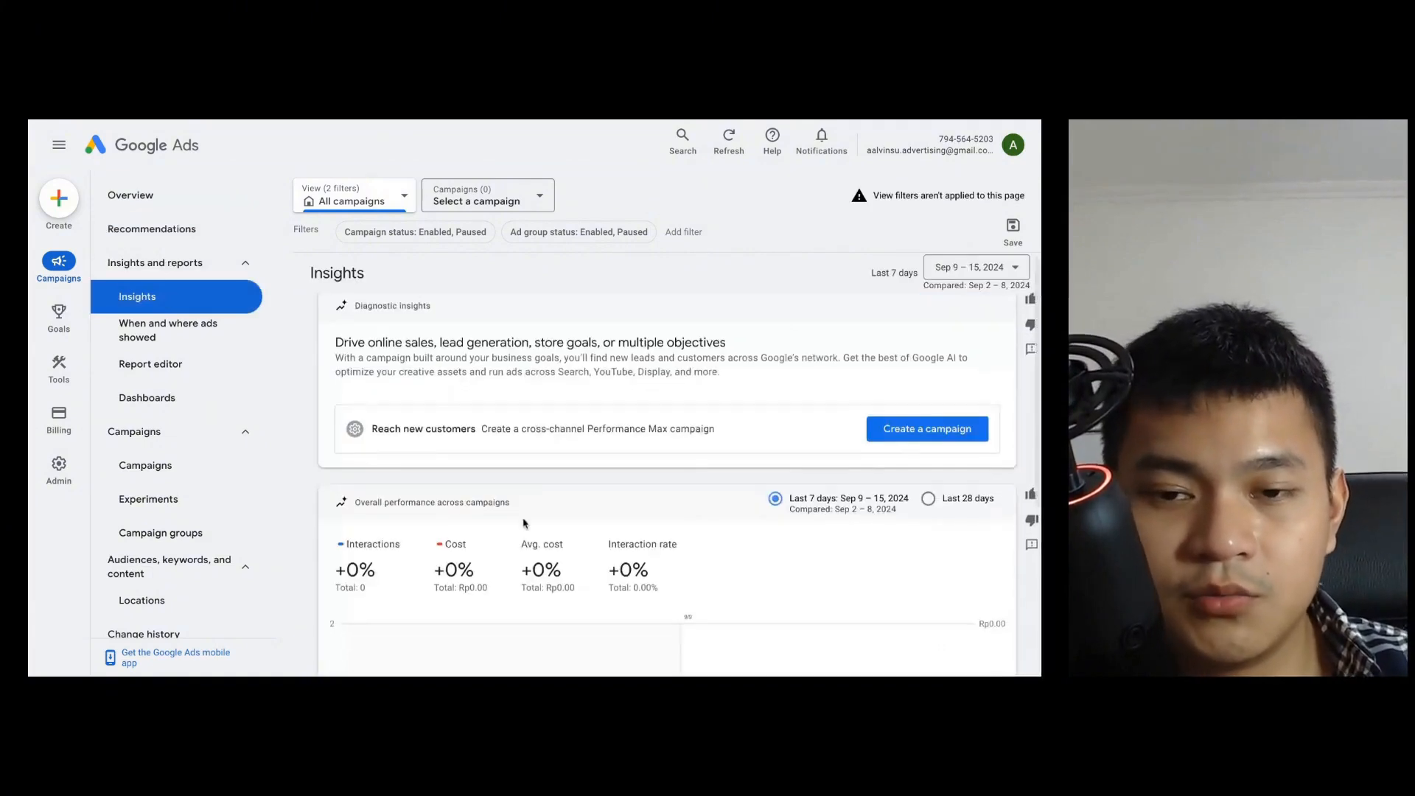
scroll(526, 524, "down", 3)
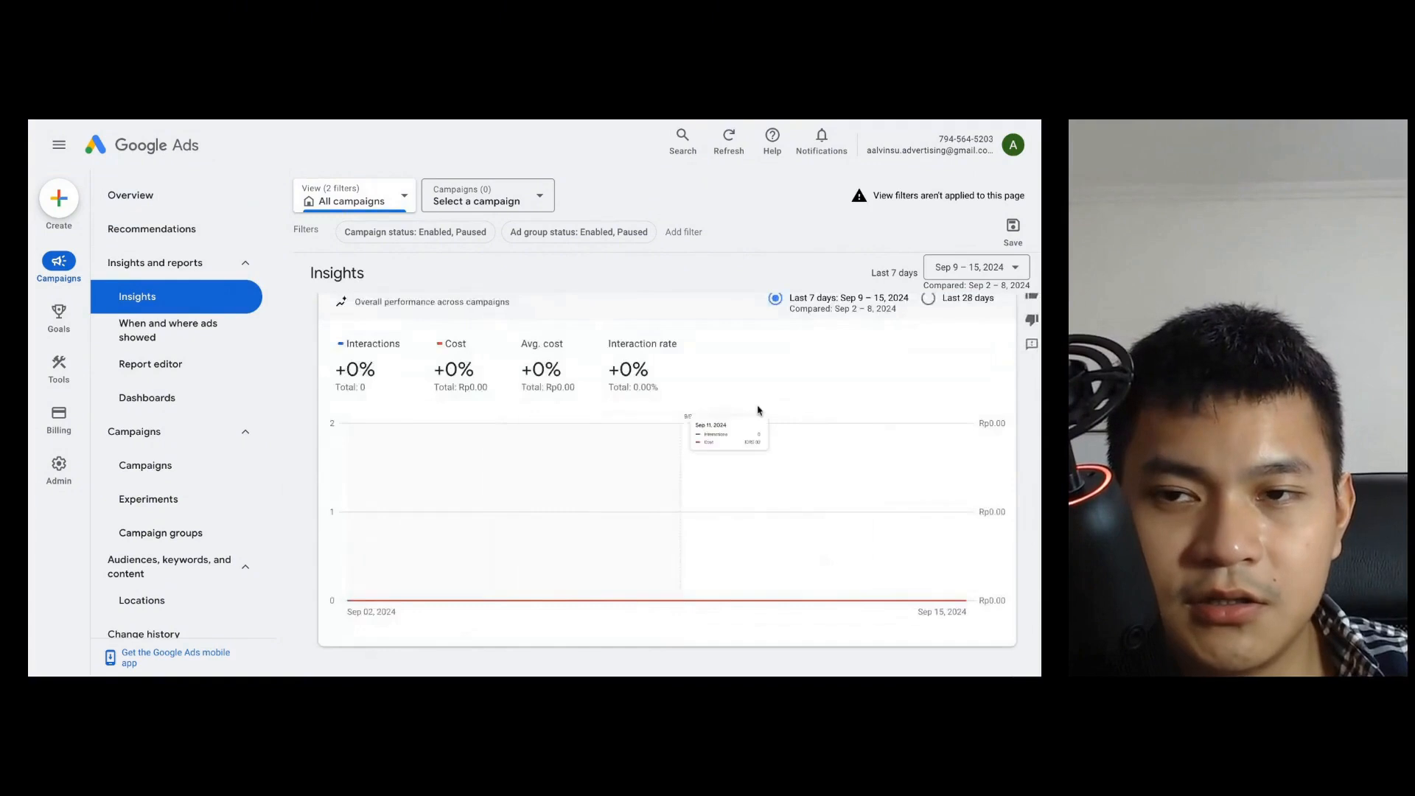
scroll(958, 273, "up", 1)
Step: Check the date range and filter options available on the Insights page without choosing any
left_click(956, 269)
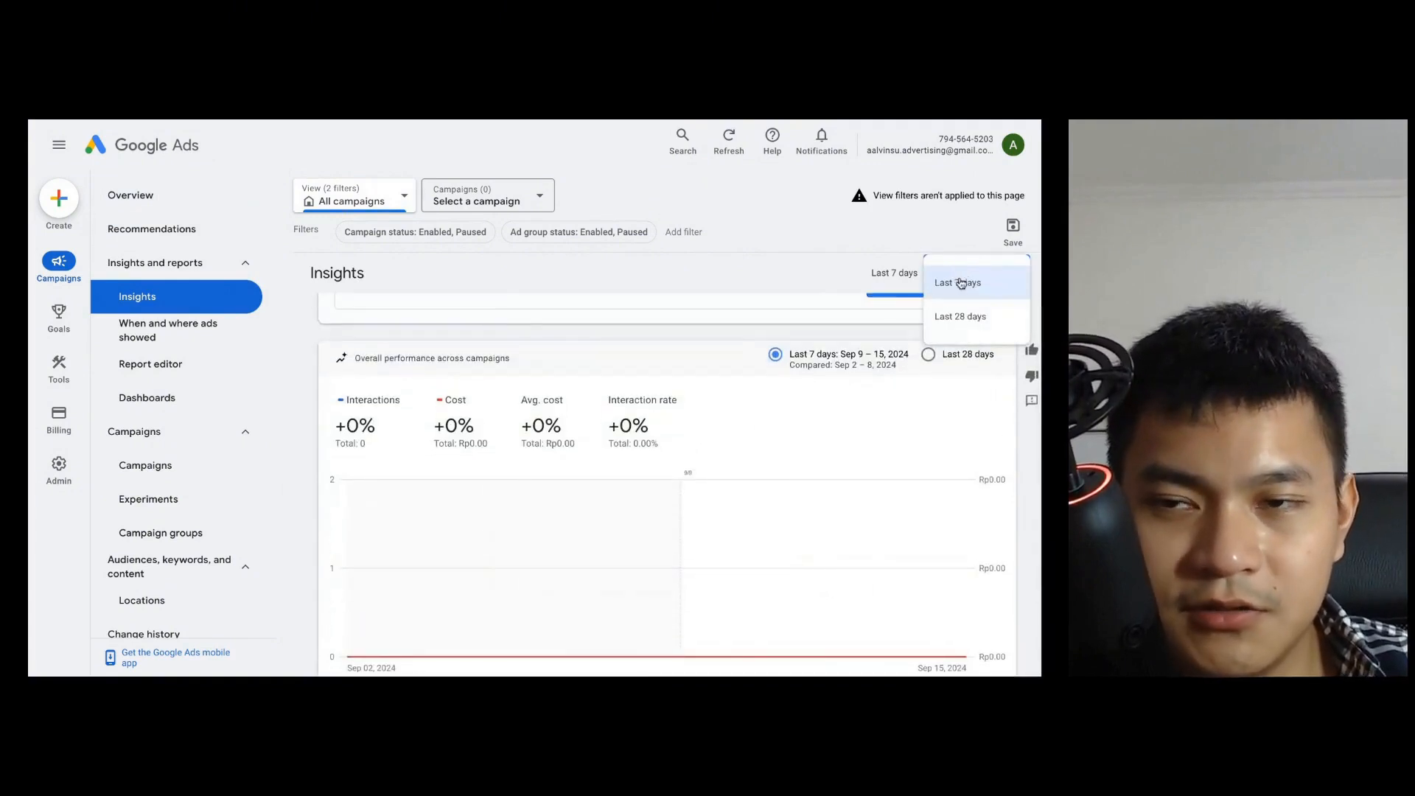
left_click(683, 232)
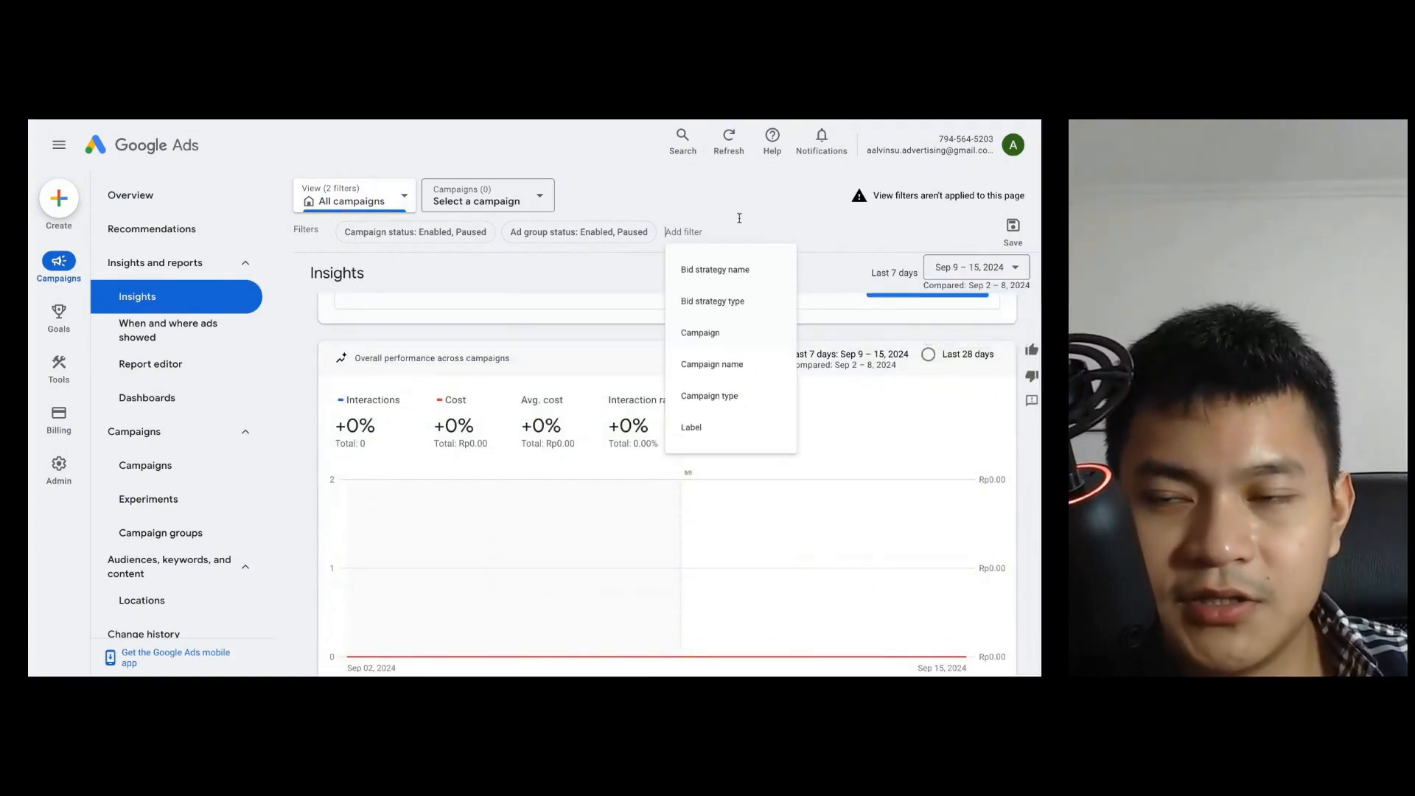
scroll(613, 417, "up", 2)
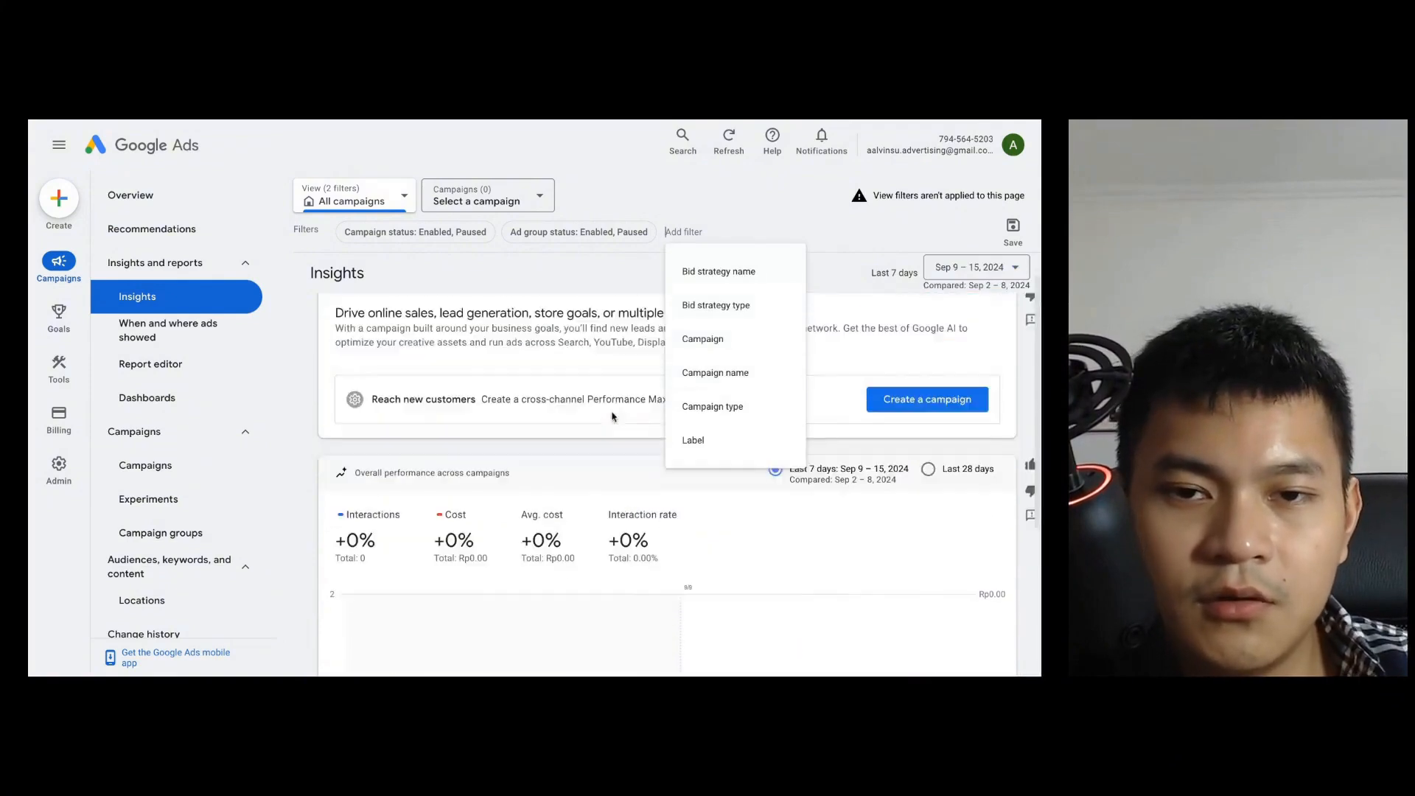
left_click(515, 358)
Step: Examine the daily interactions and cost in the Insights performance chart
scroll(581, 457, "down", 2)
scroll(678, 560, "down", 1)
scroll(701, 590, "up", 2)
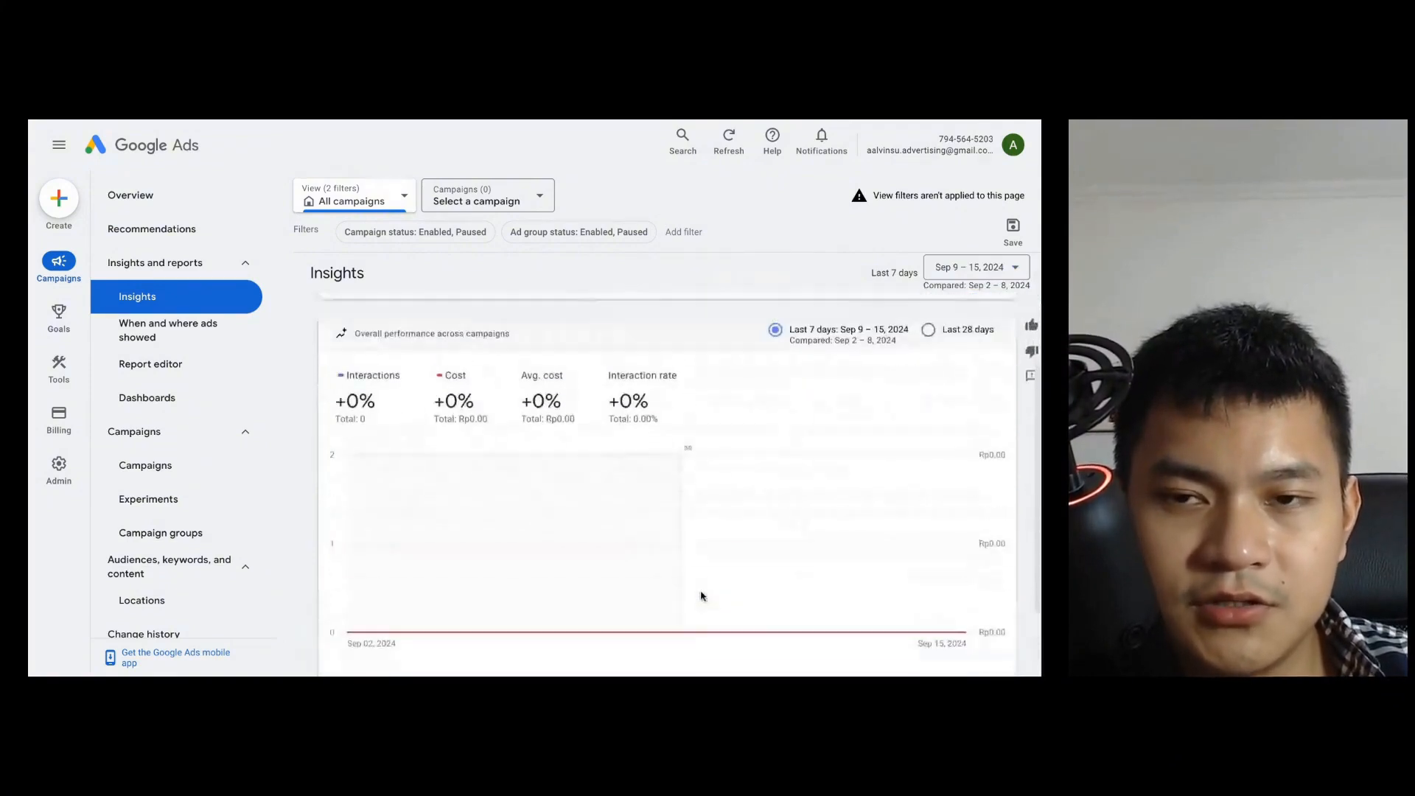
scroll(543, 568, "down", 2)
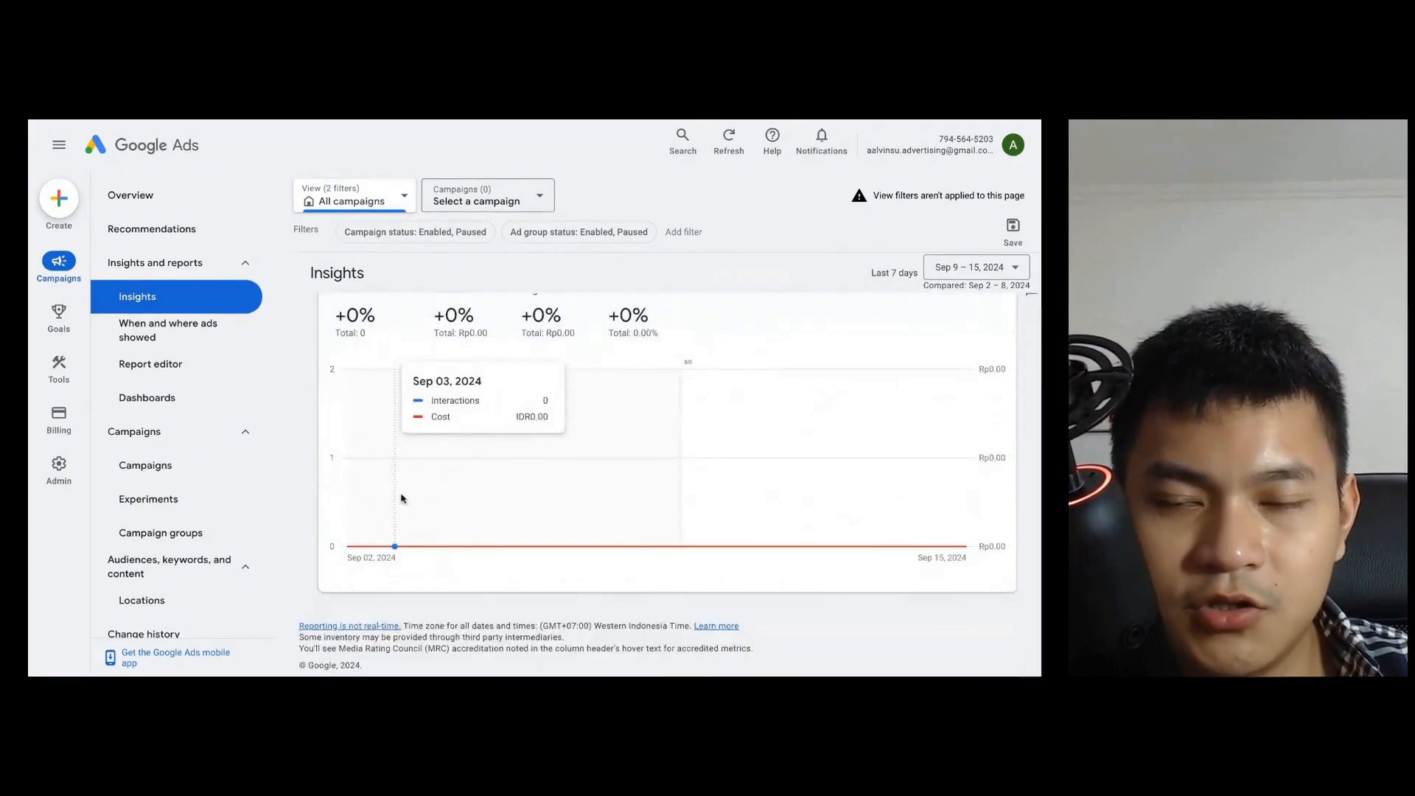
scroll(524, 474, "up", 2)
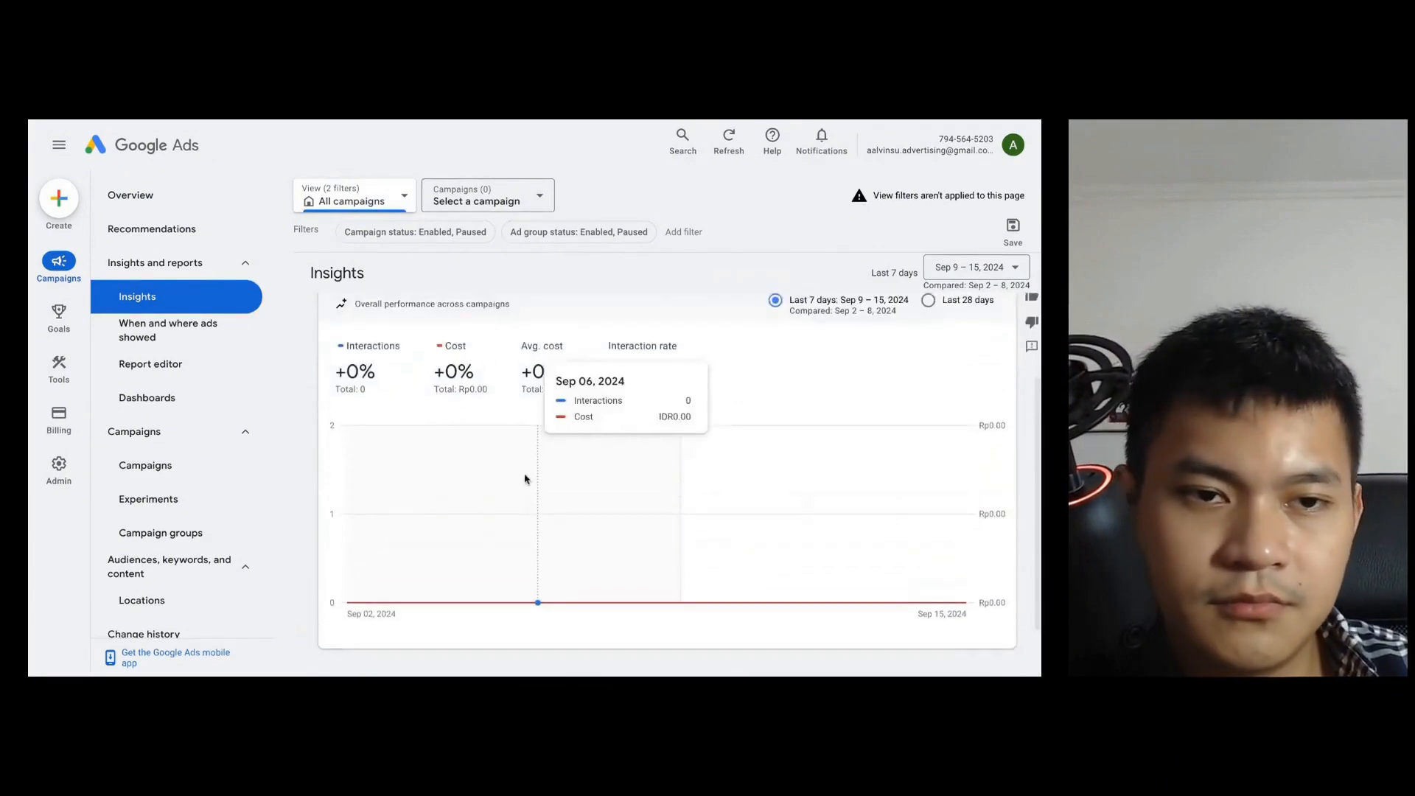
Step: View the Devices and Where ads showed reports under When and where ads showed, and open the Report editor
left_click(132, 319)
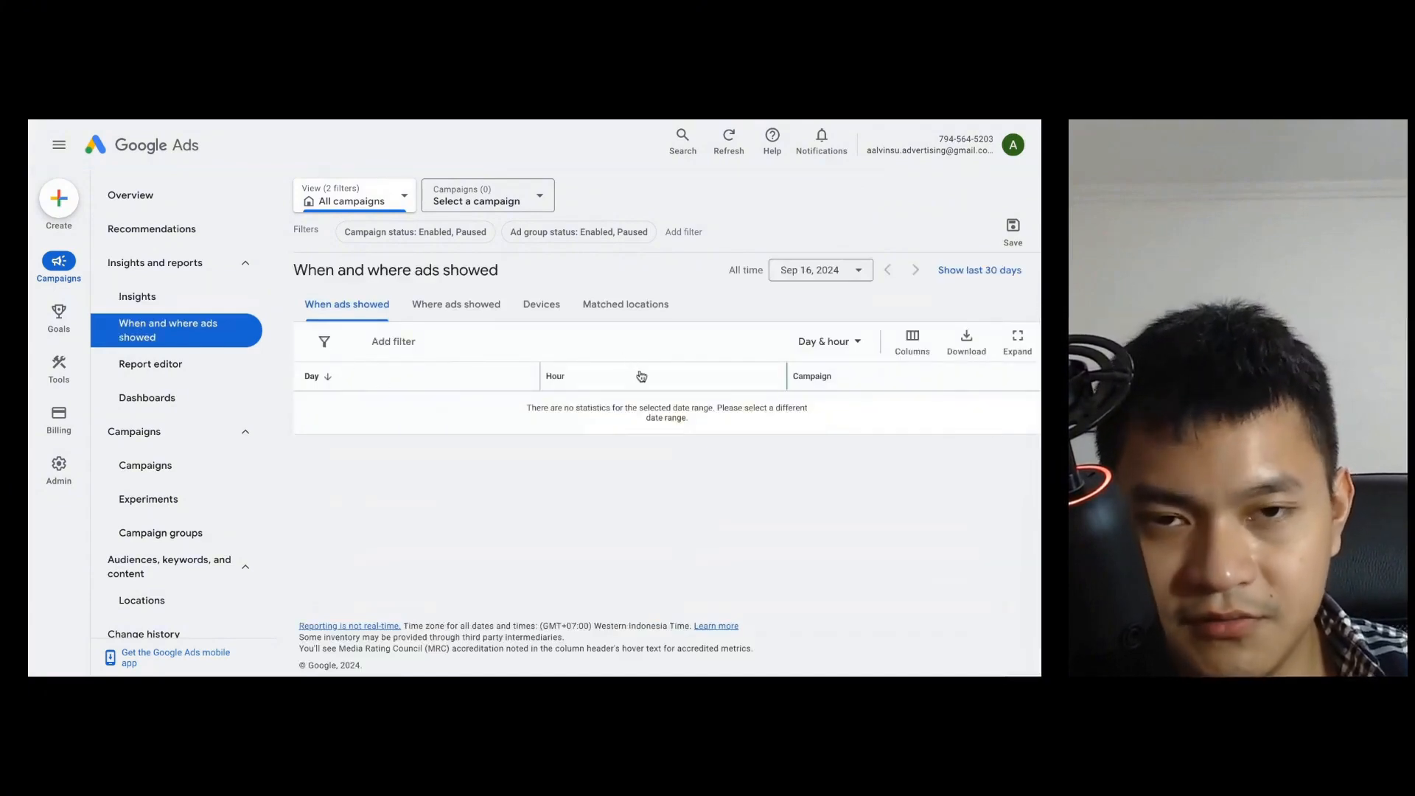
left_click(538, 312)
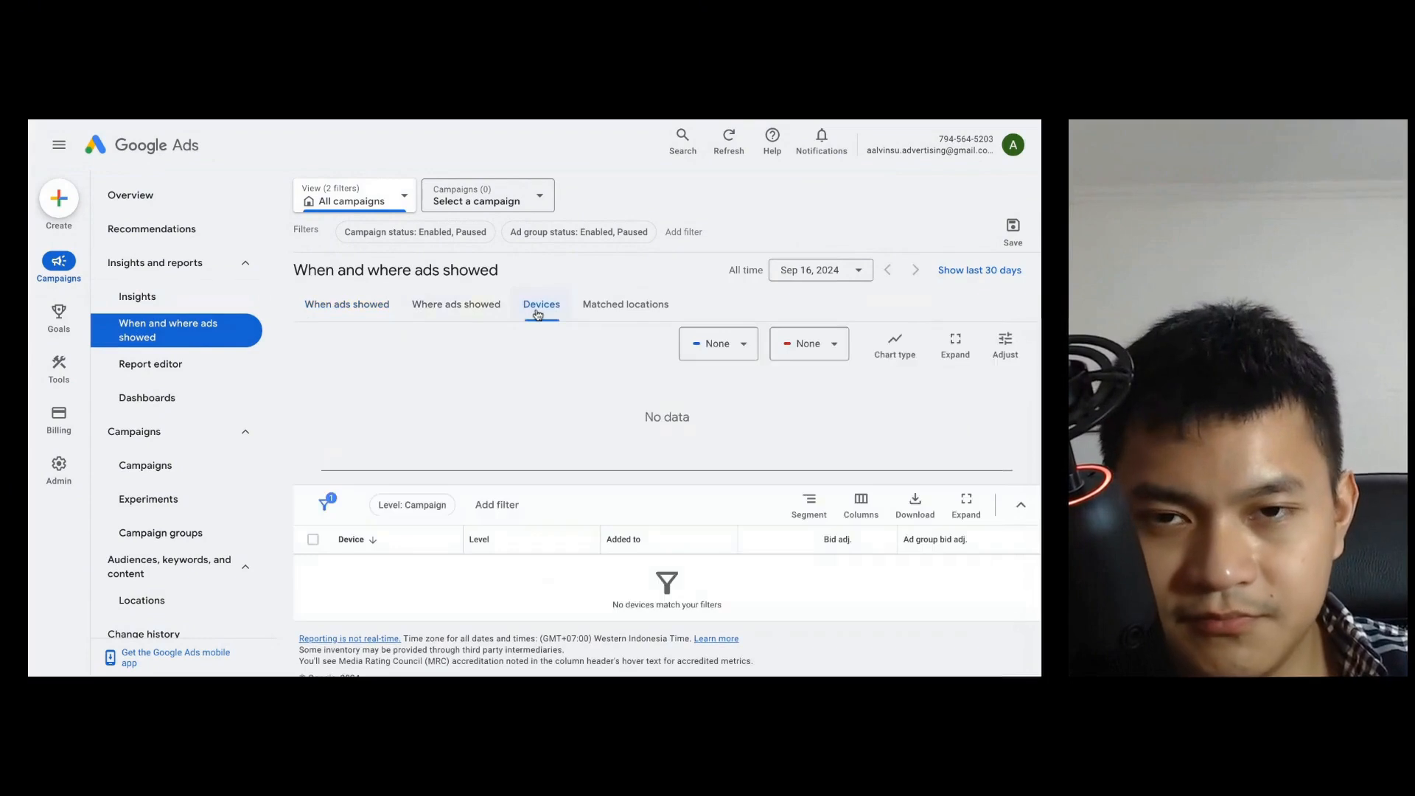
left_click(457, 304)
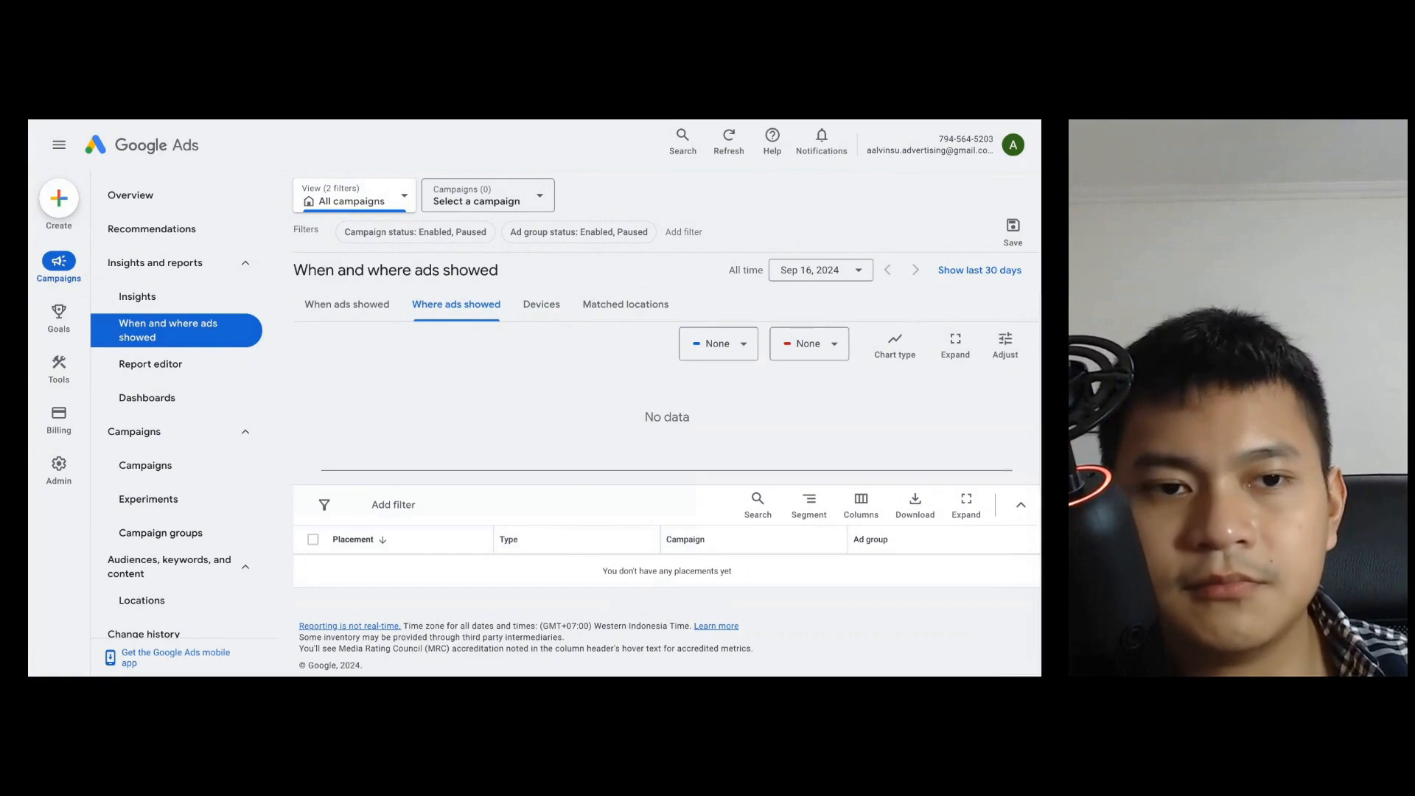
left_click(156, 363)
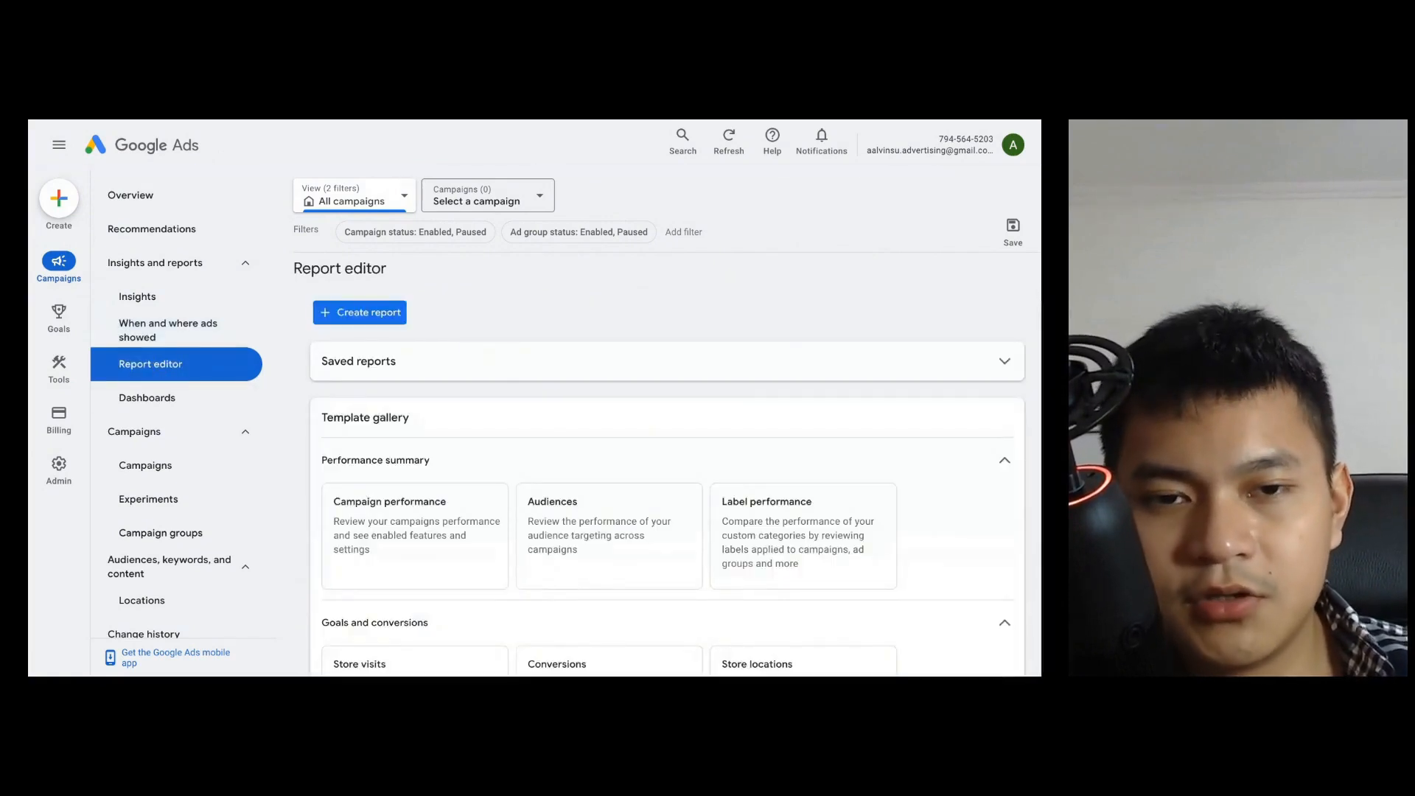
Step: Create a new blank report and search its metrics and dimensions for "impr"
left_click(378, 315)
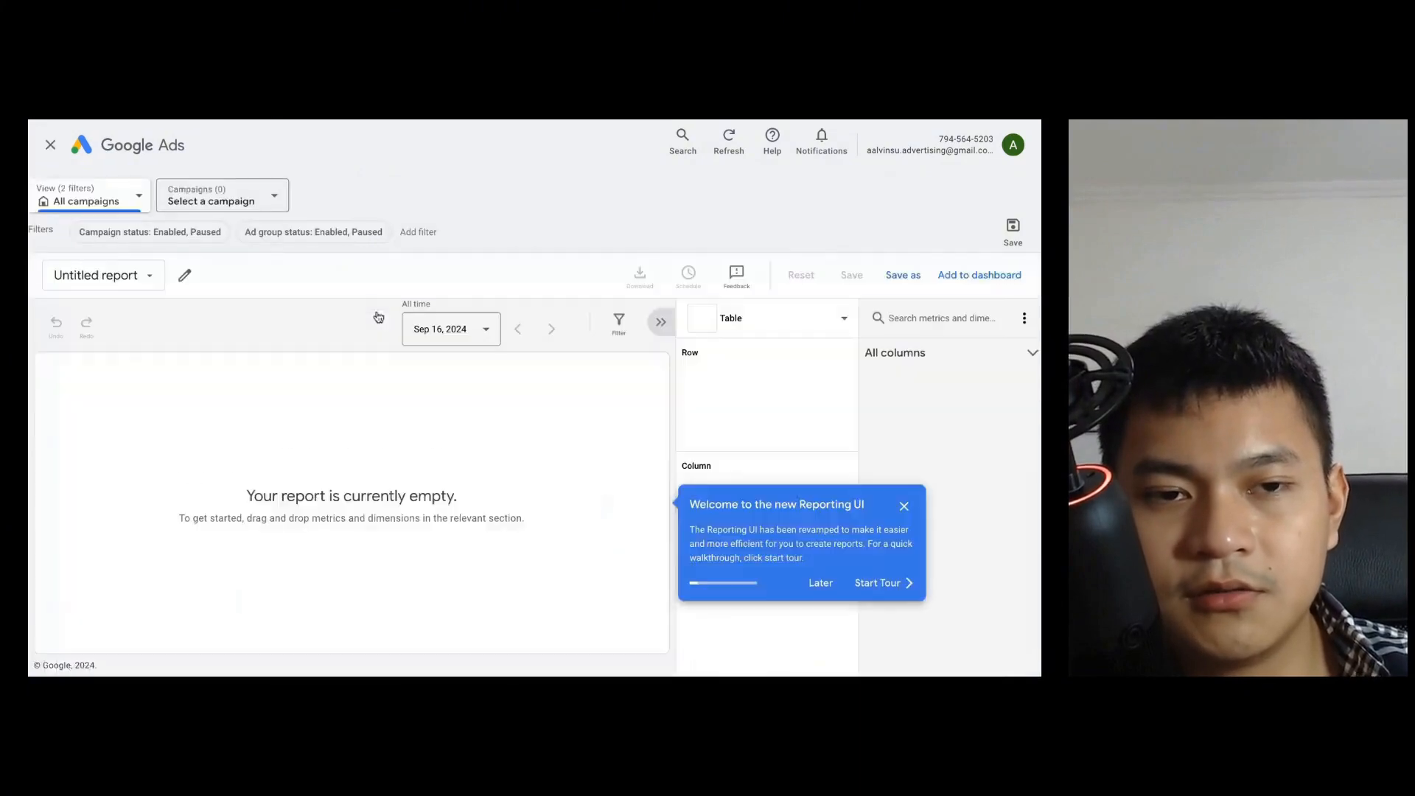
left_click(913, 322)
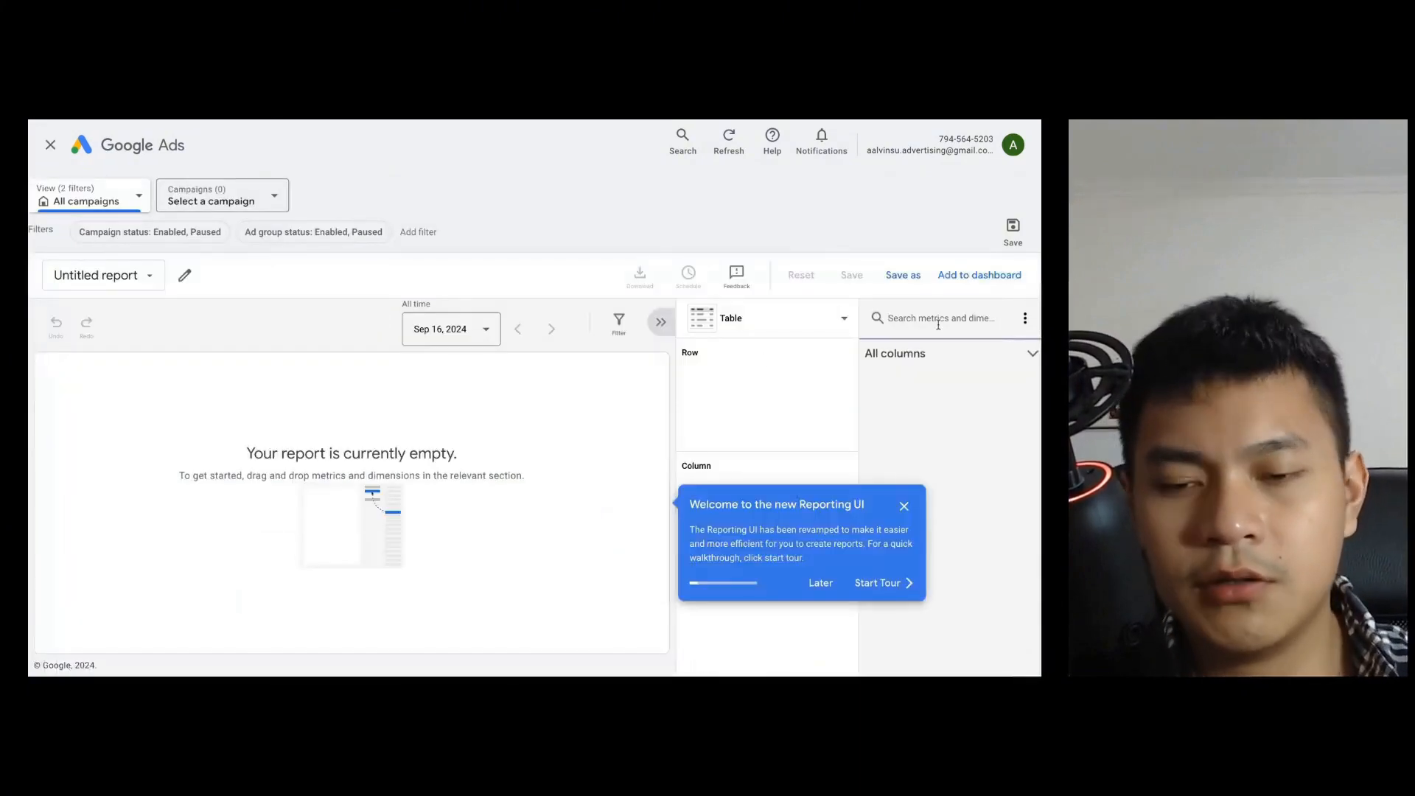
type("imperes")
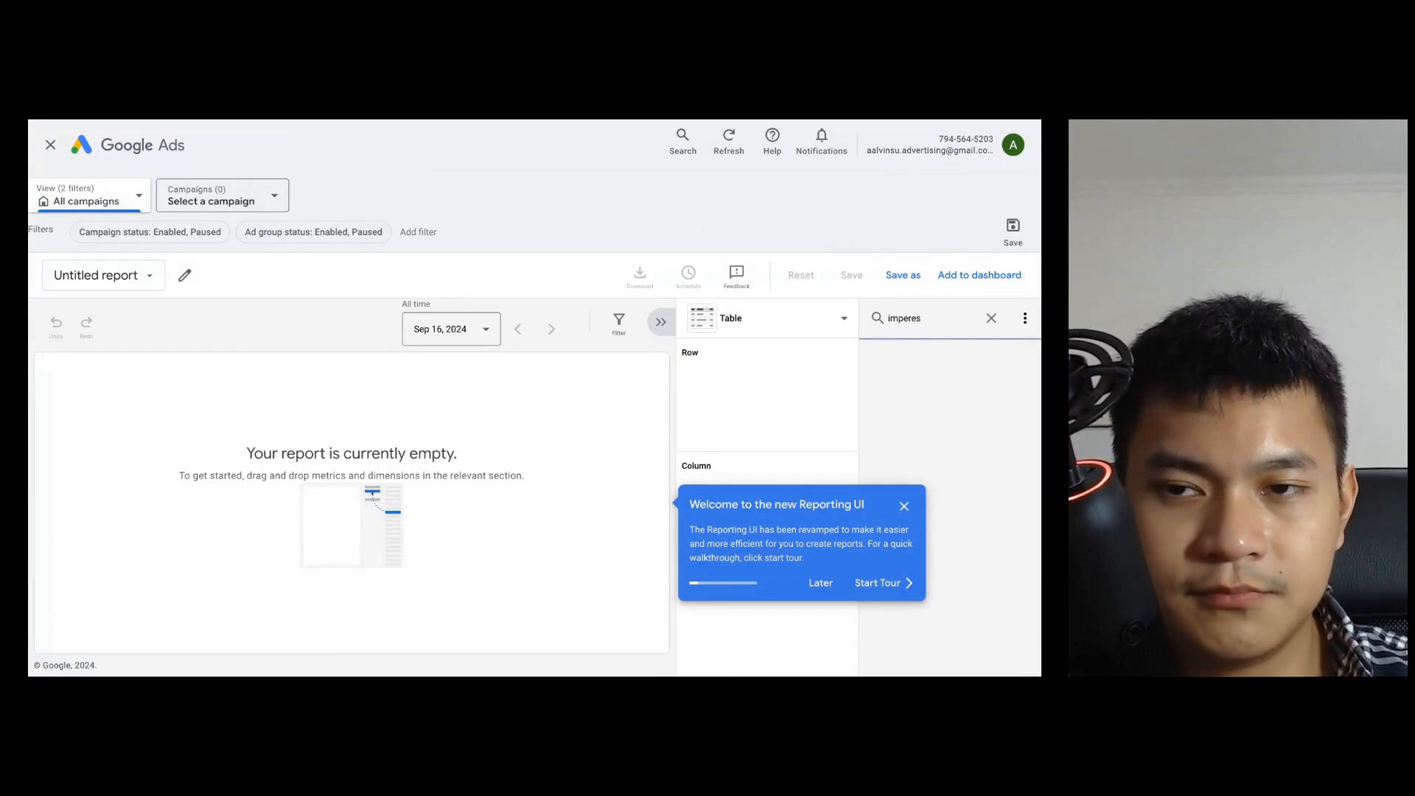
key("BackSpace")
key("BackSpace")
key("BackSpace")
key("BackSpace")
type("r")
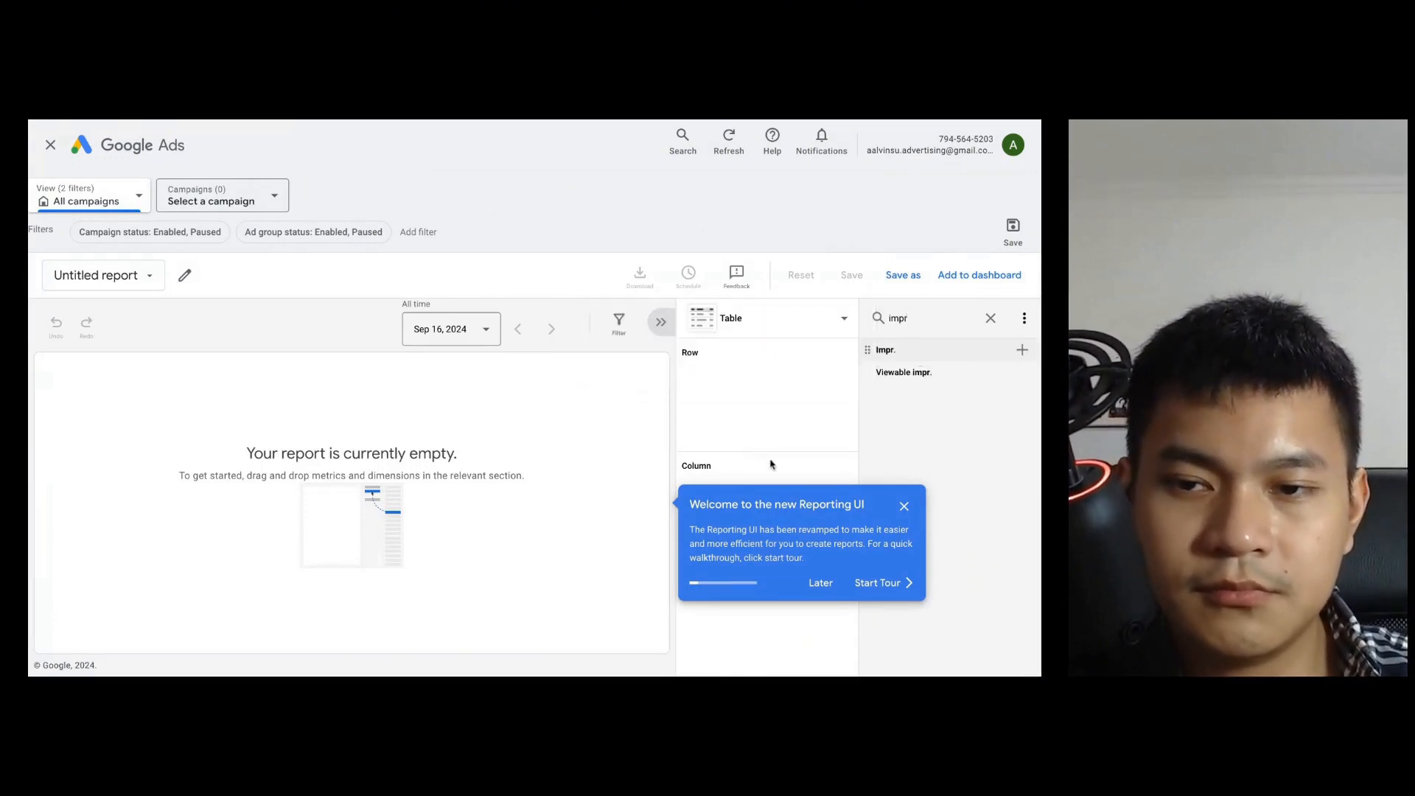
Step: Go through the reporting tour and build the table with Campaign and Device as rows and Clicks and Impr. as columns
left_click(871, 585)
left_click(830, 396)
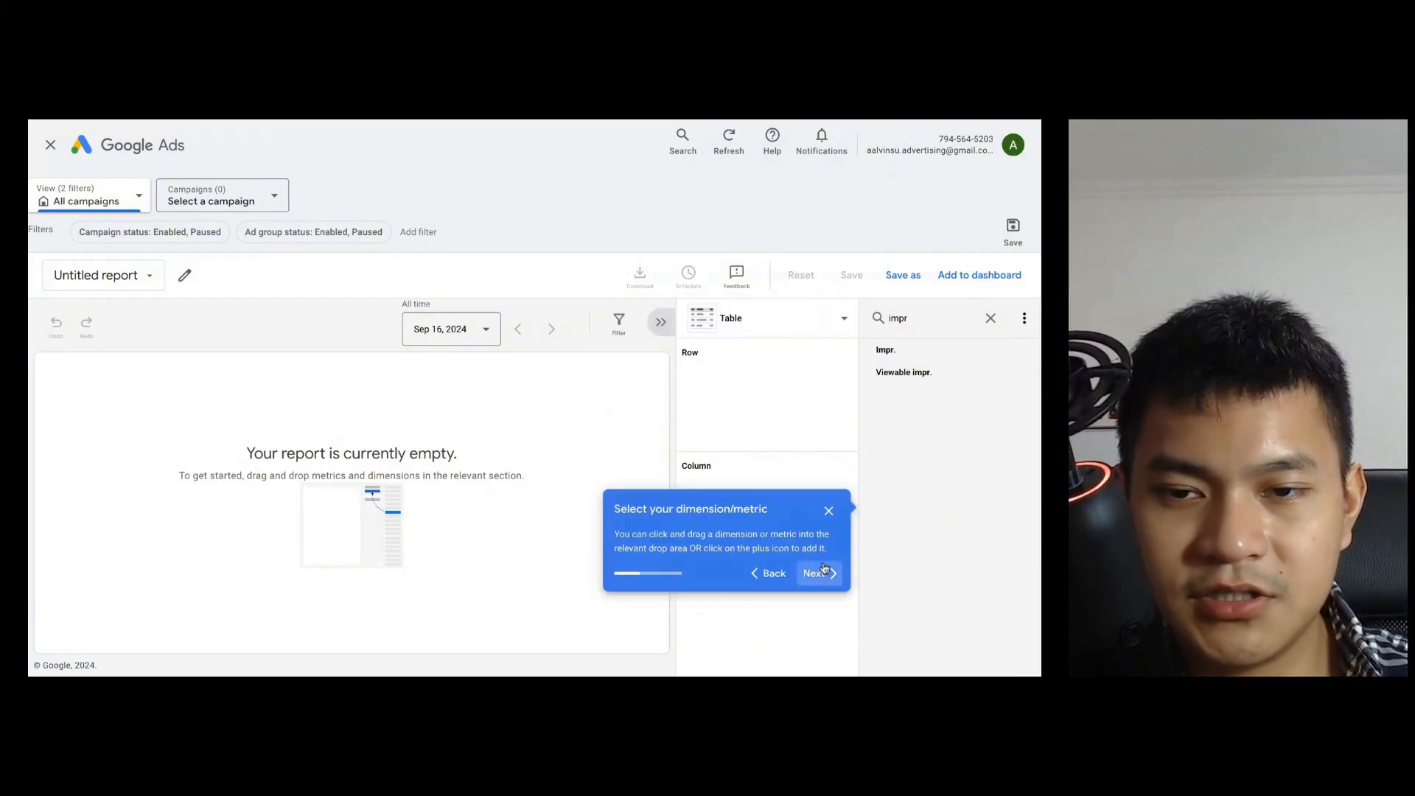
left_click(816, 574)
left_click(946, 280)
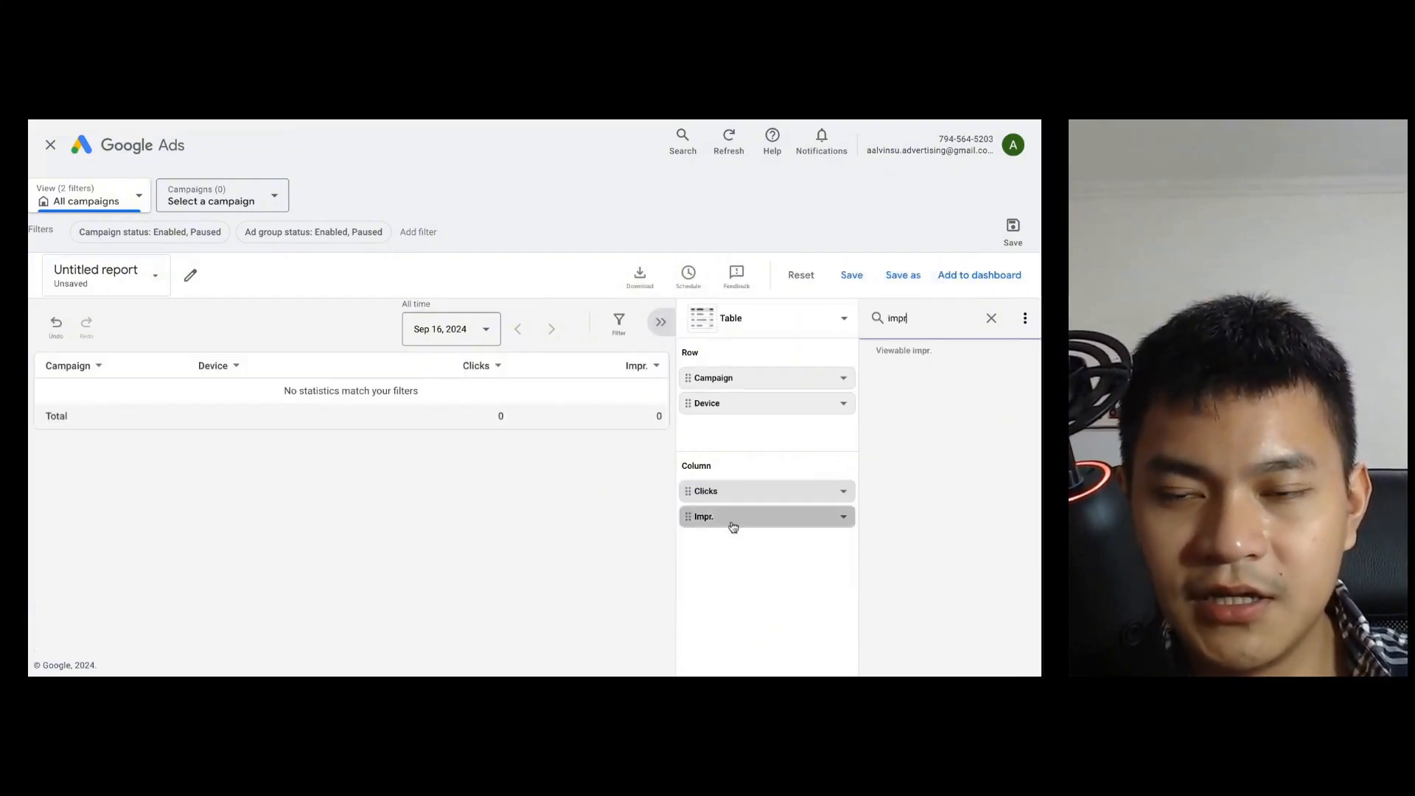
Step: Search the metrics for "con" and add Conversions and Conv. rate as report columns
double_click(911, 327)
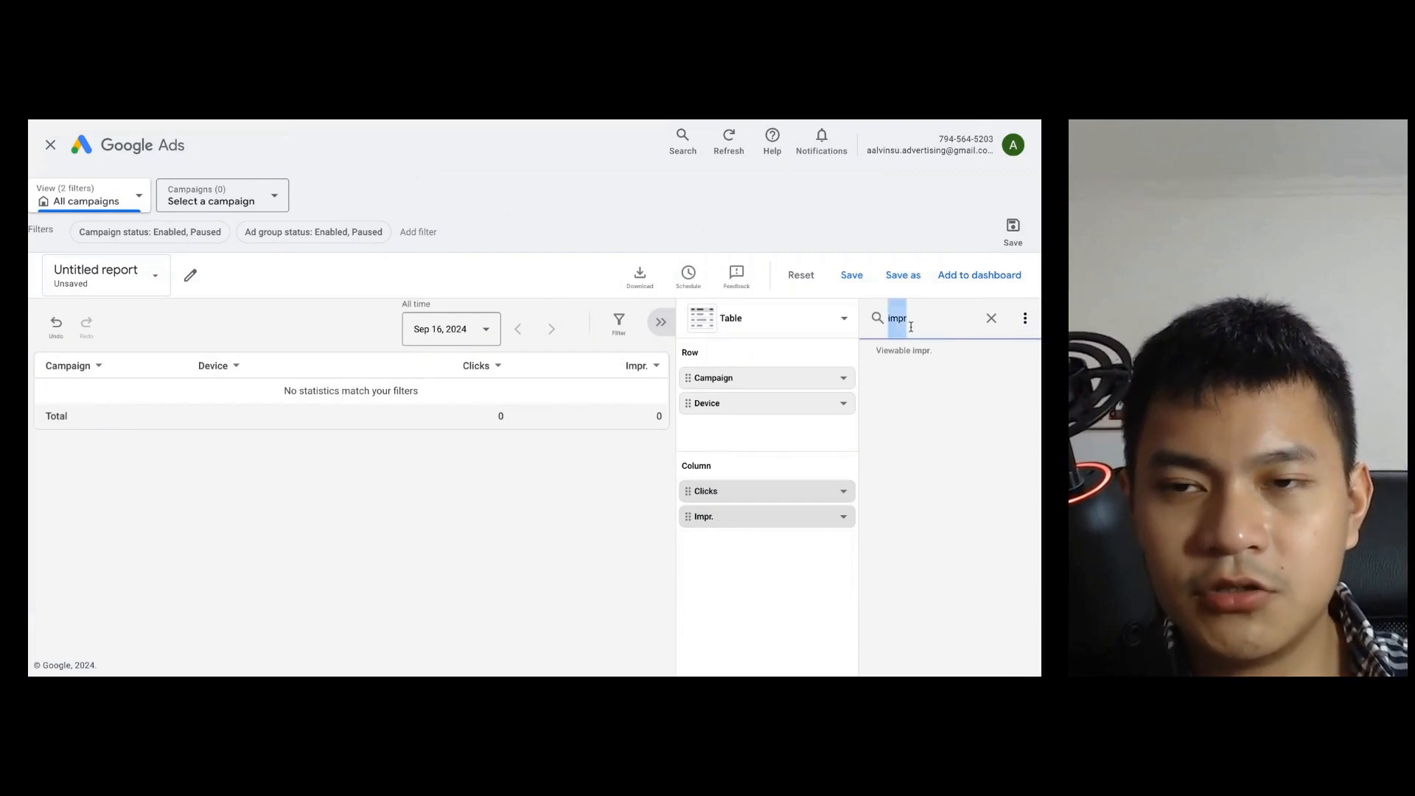
left_click(934, 321)
type("con")
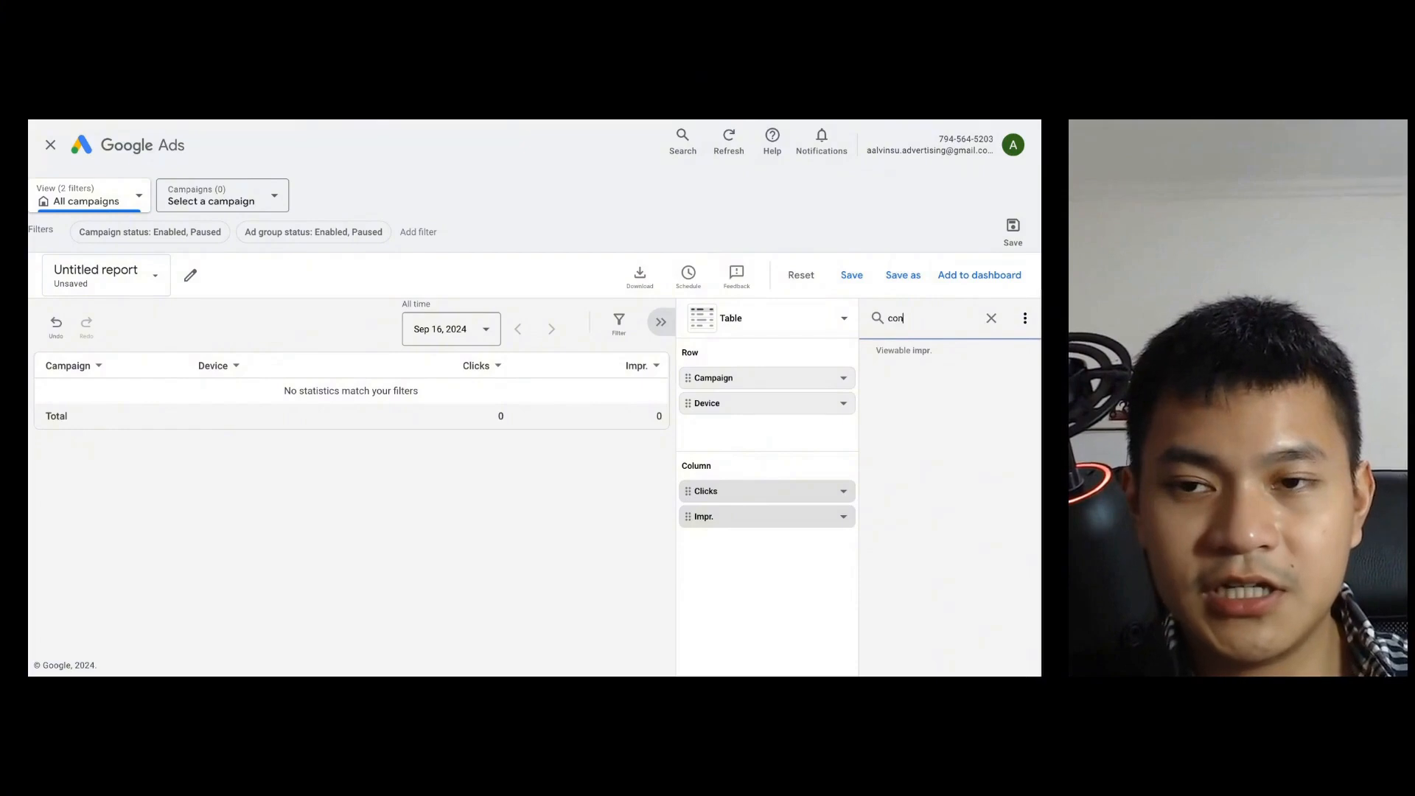
left_click_drag(901, 370, 828, 477)
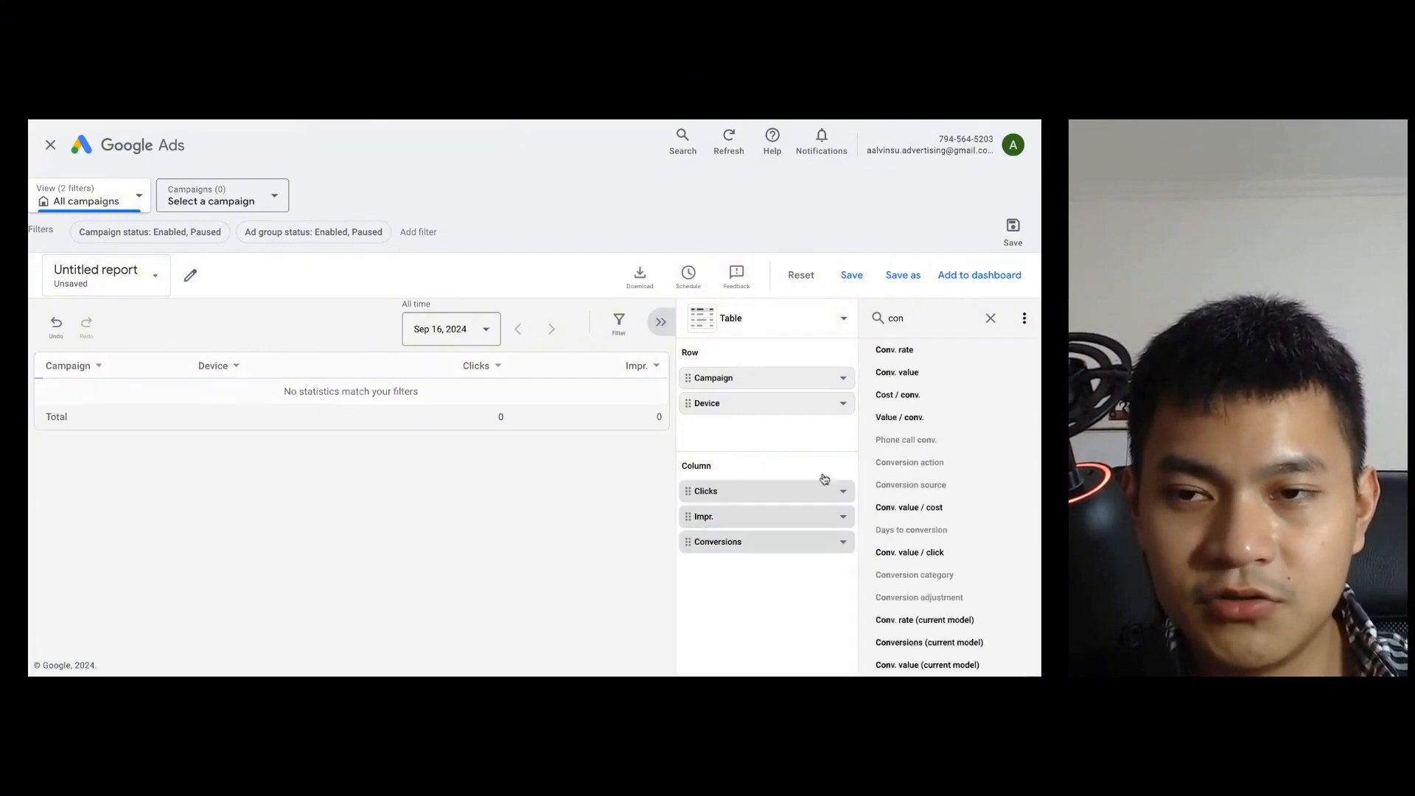
left_click_drag(897, 349, 828, 322)
Step: Search the dimensions for "ad" and add Ad group as a row above Campaign
key("ctrl+a")
type("ad")
left_click_drag(901, 361, 895, 360)
left_click_drag(898, 420, 770, 417)
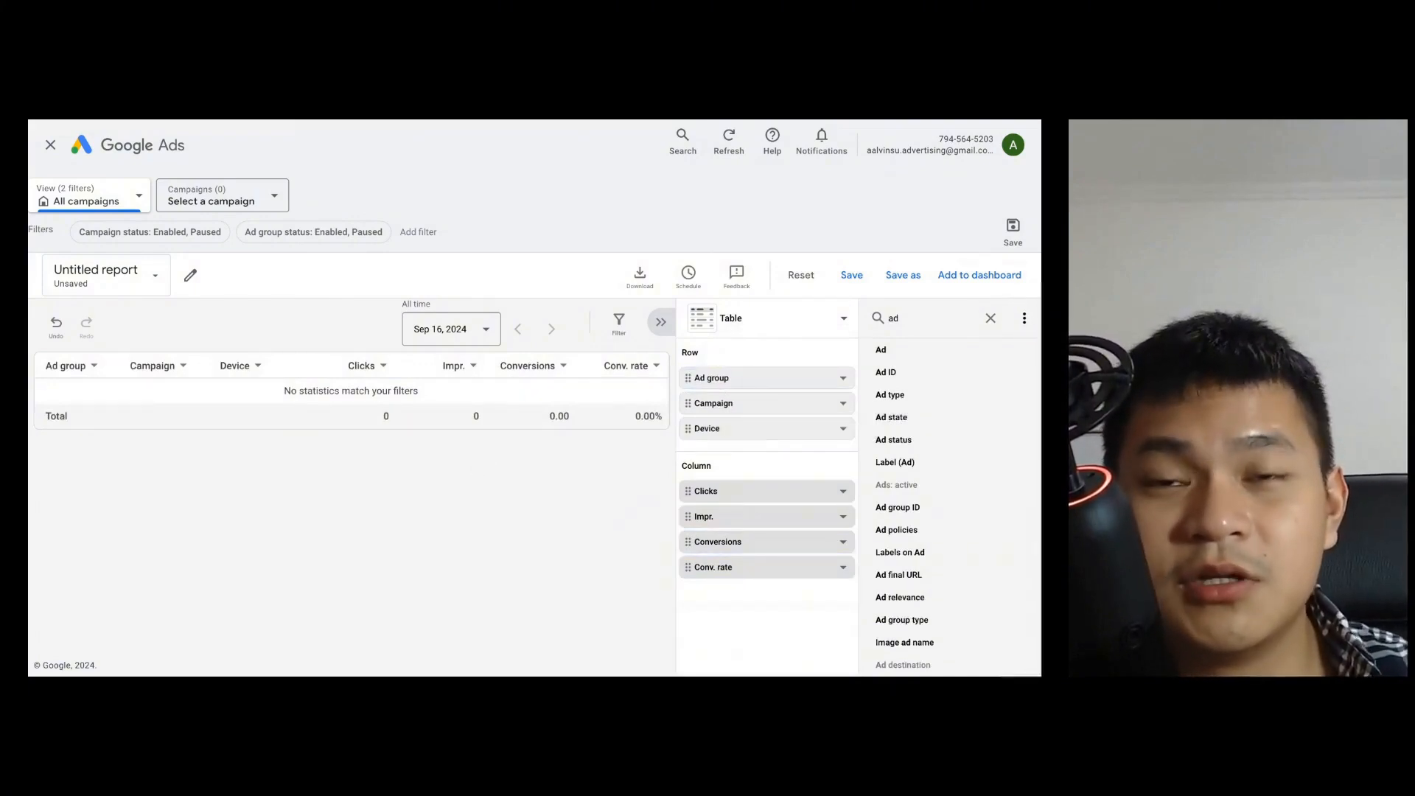
Step: Stay on the unsaved report, rename it as Test 1 and save it
left_click(49, 146)
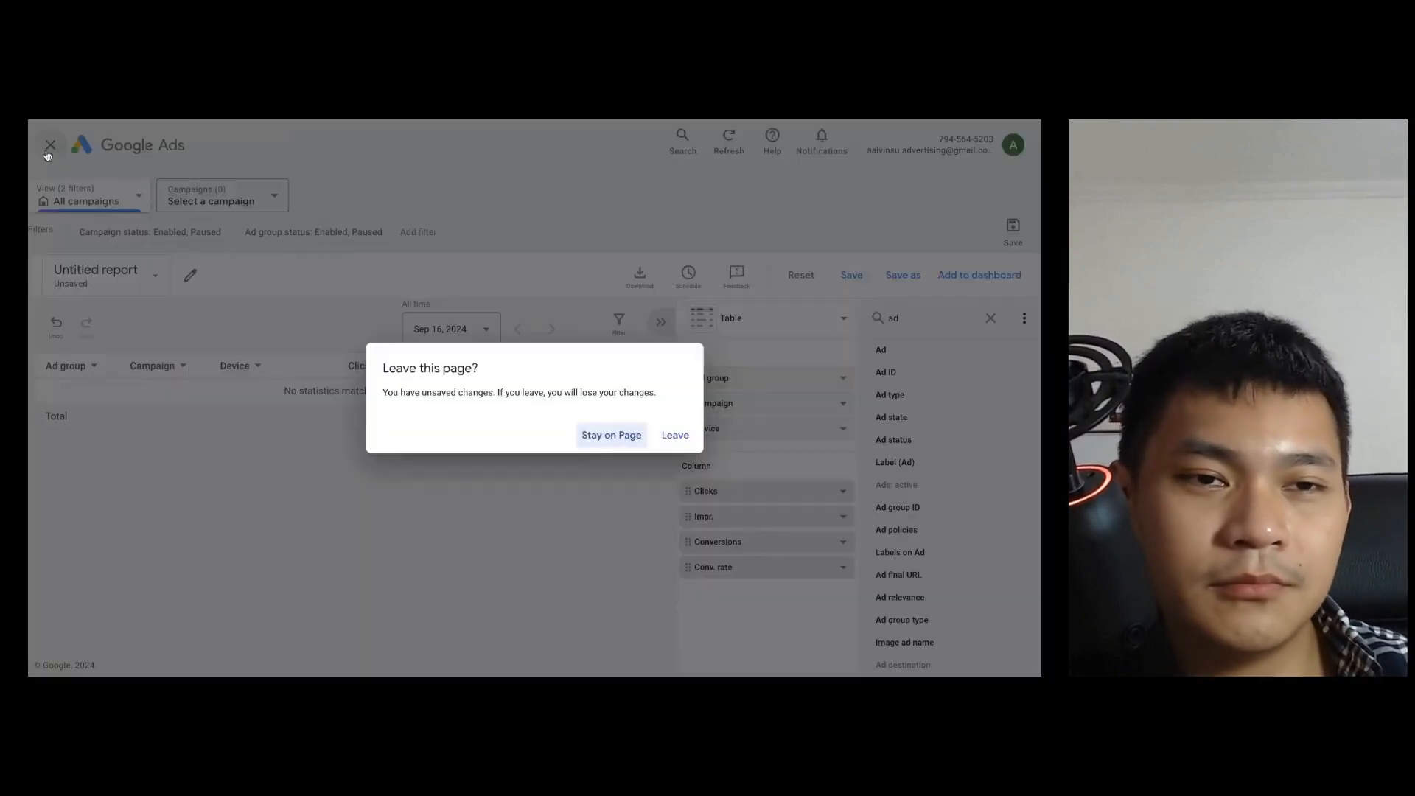
left_click(628, 438)
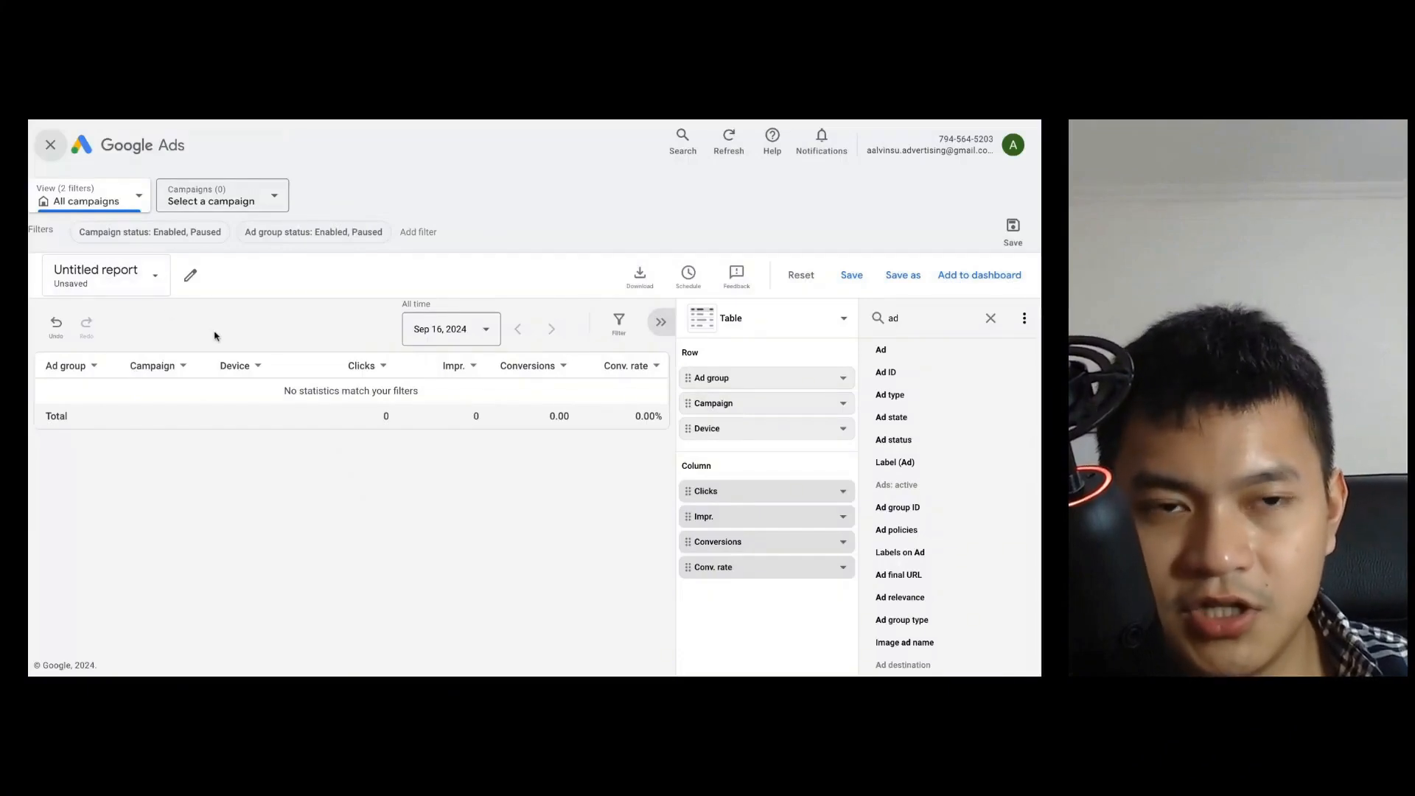
left_click(190, 277)
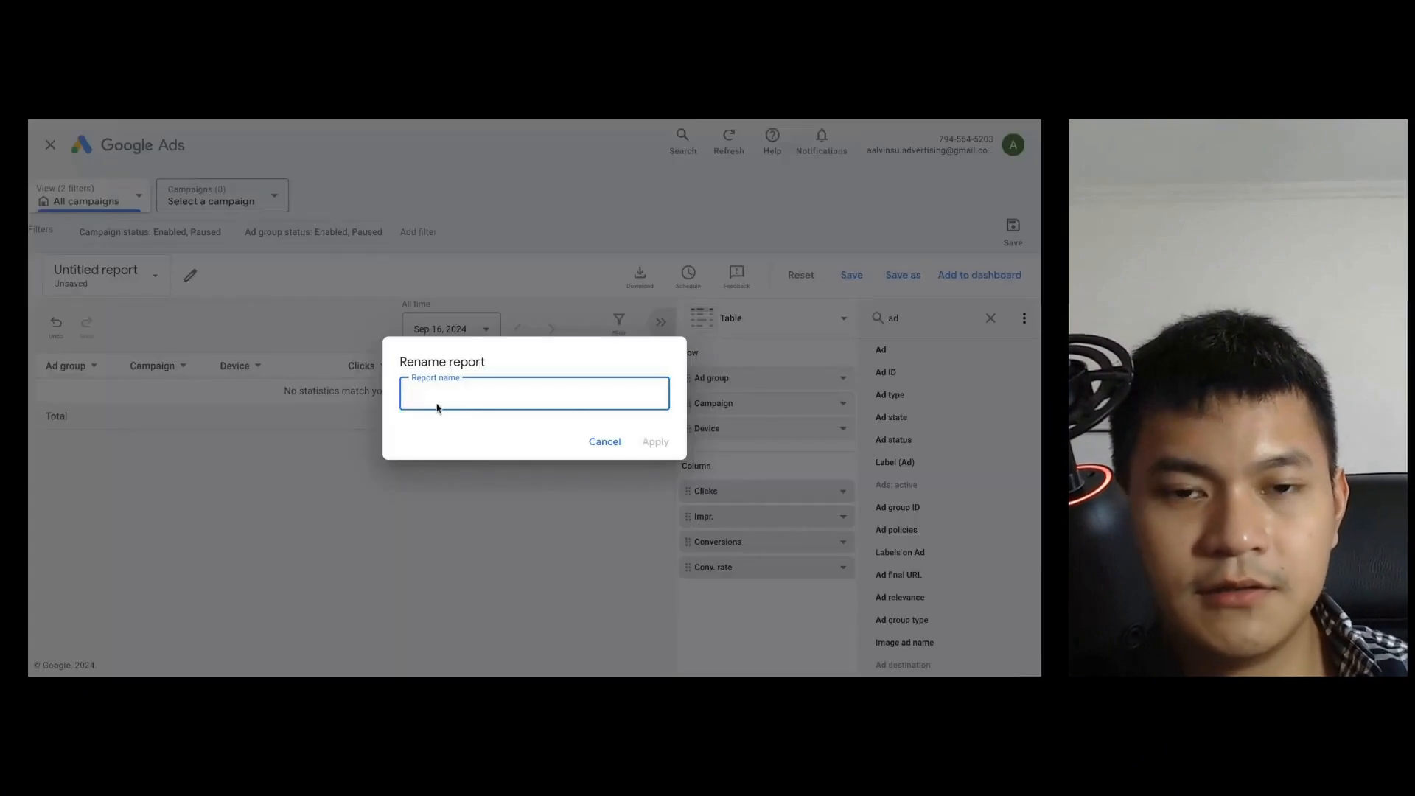
type("Test 1")
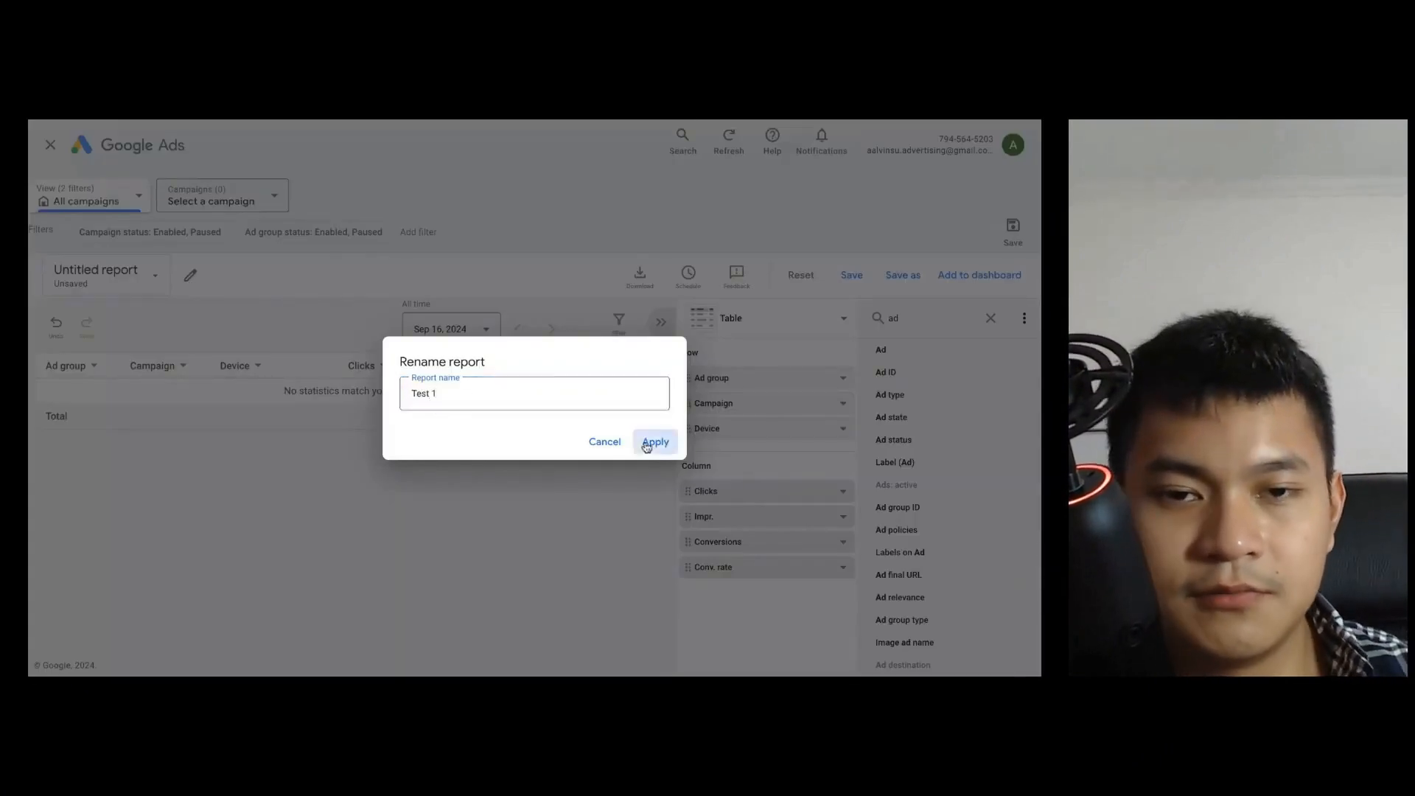
left_click(652, 442)
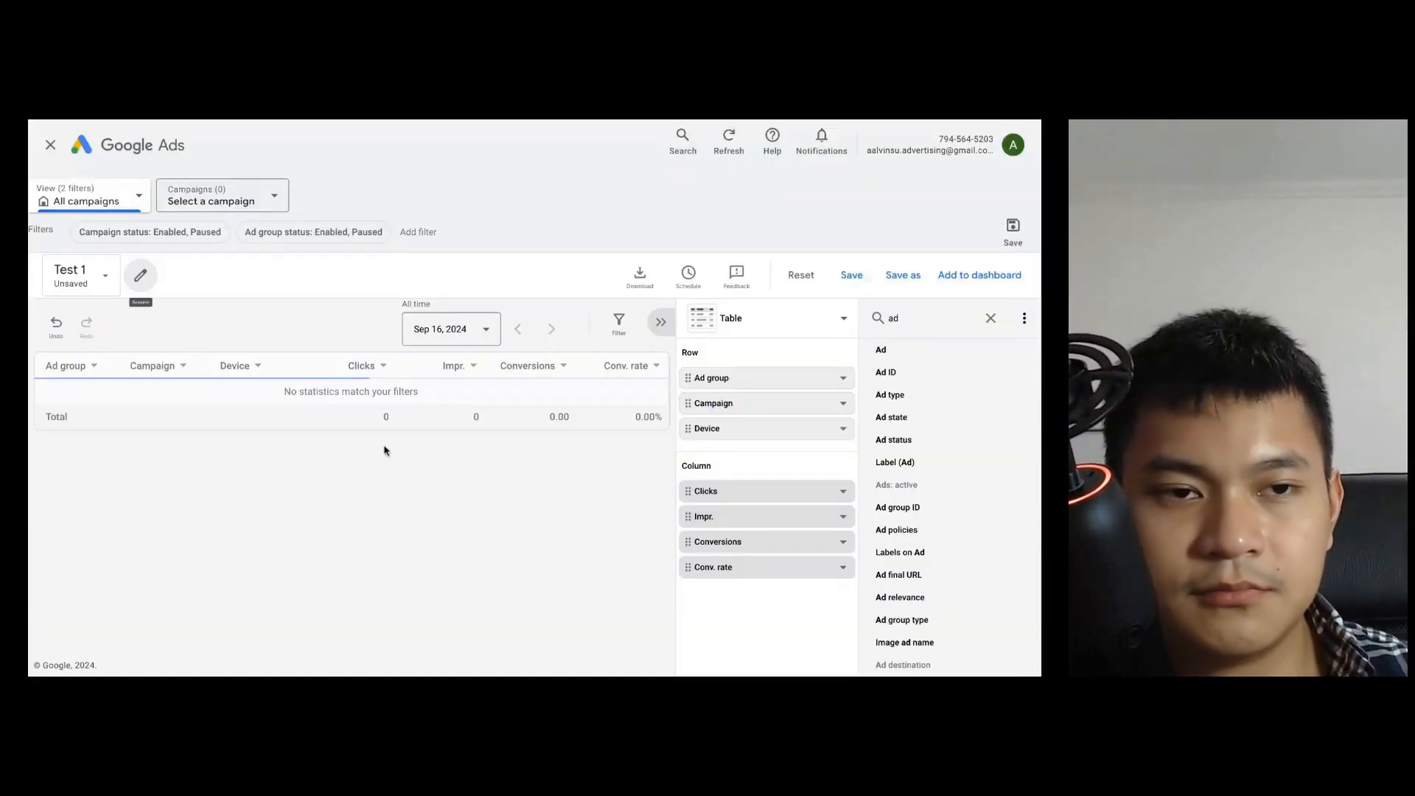
left_click(851, 275)
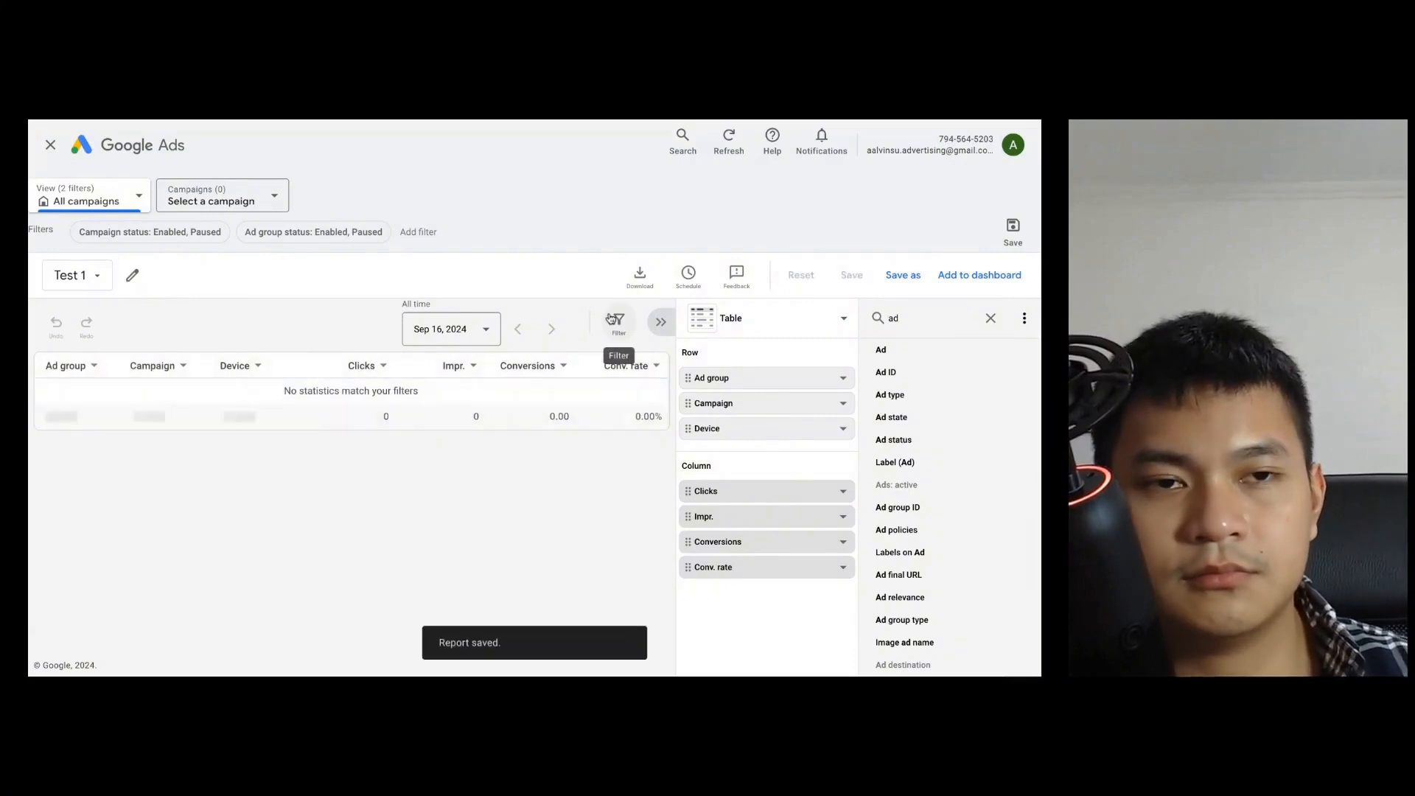
Step: Close the saved report and get started with the Starter Dashboard on the Dashboards page
left_click(49, 148)
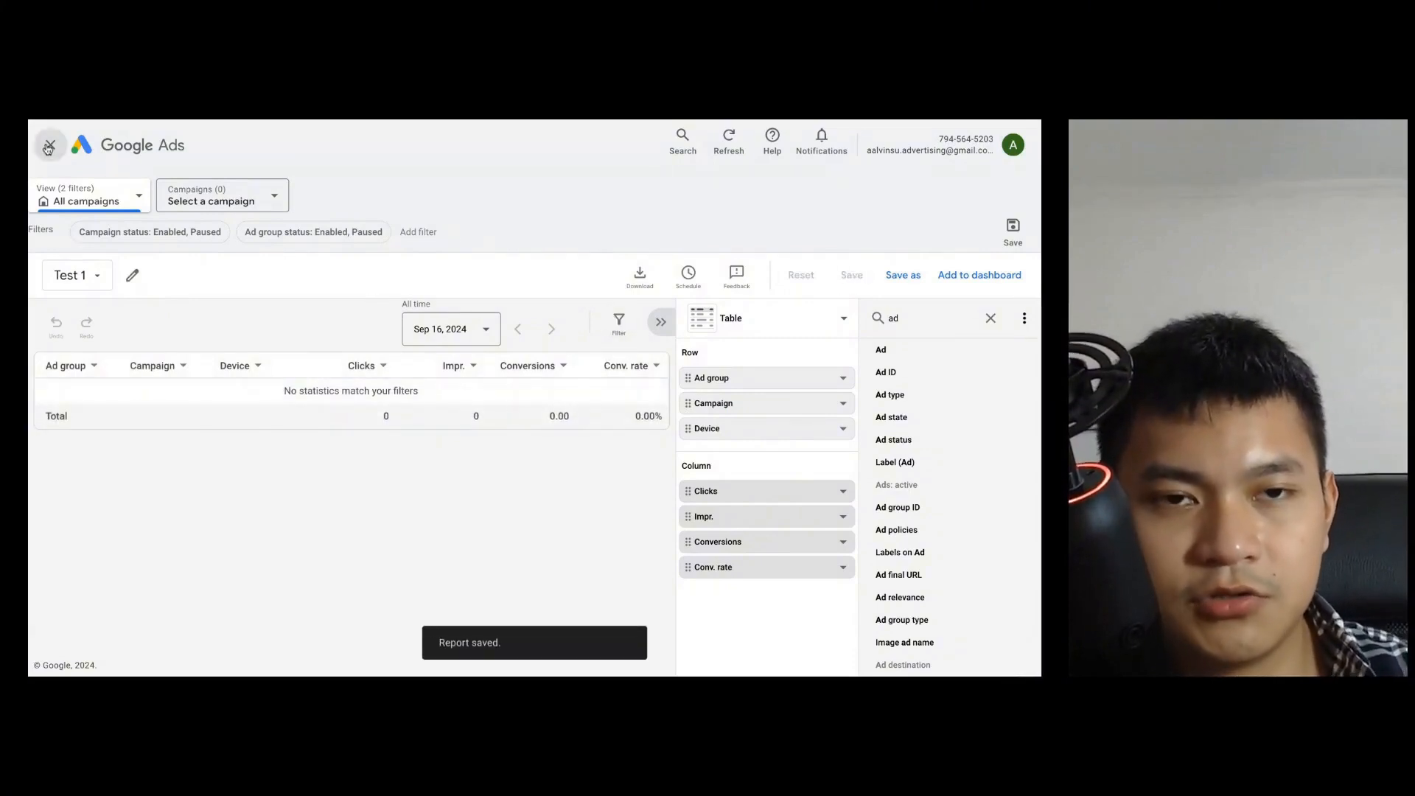
left_click(155, 398)
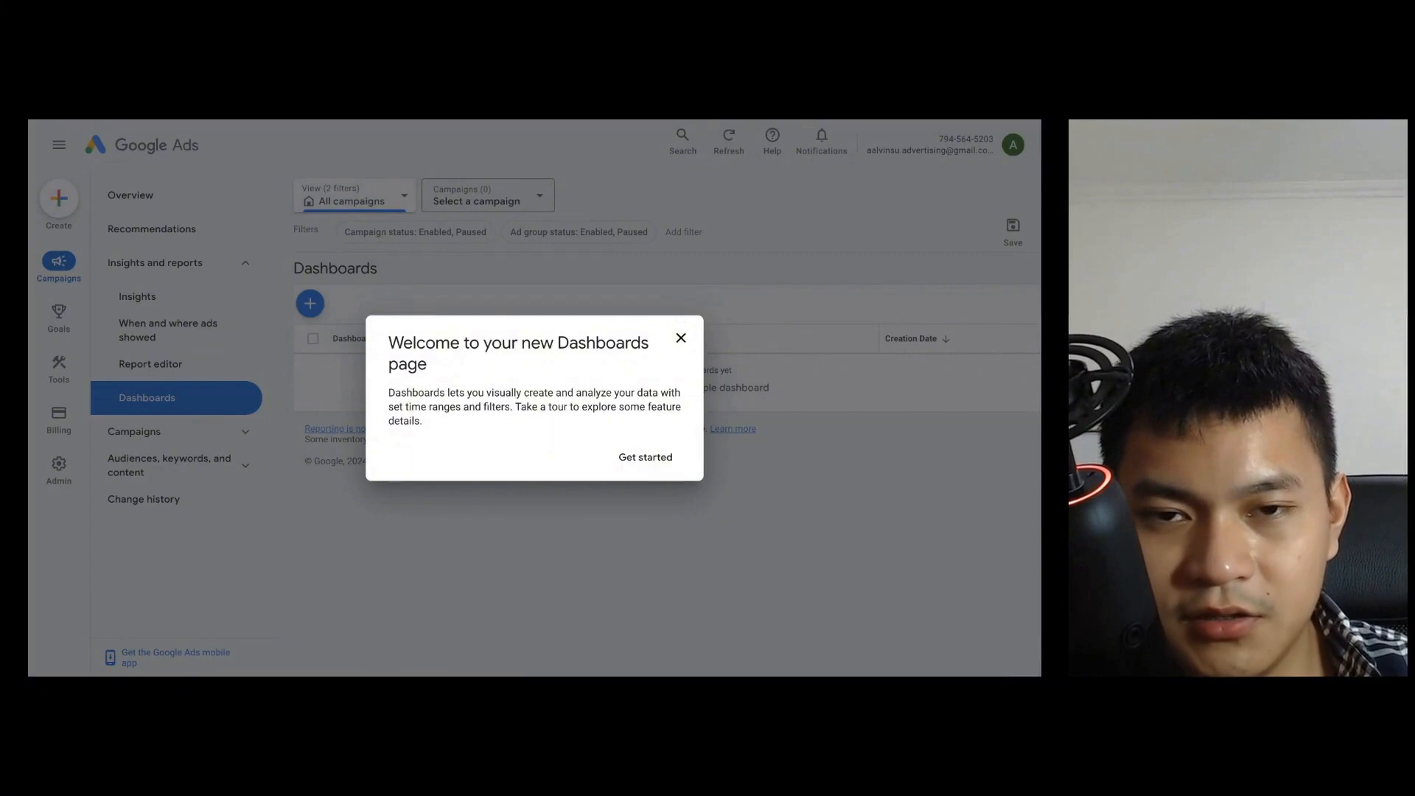
left_click(645, 458)
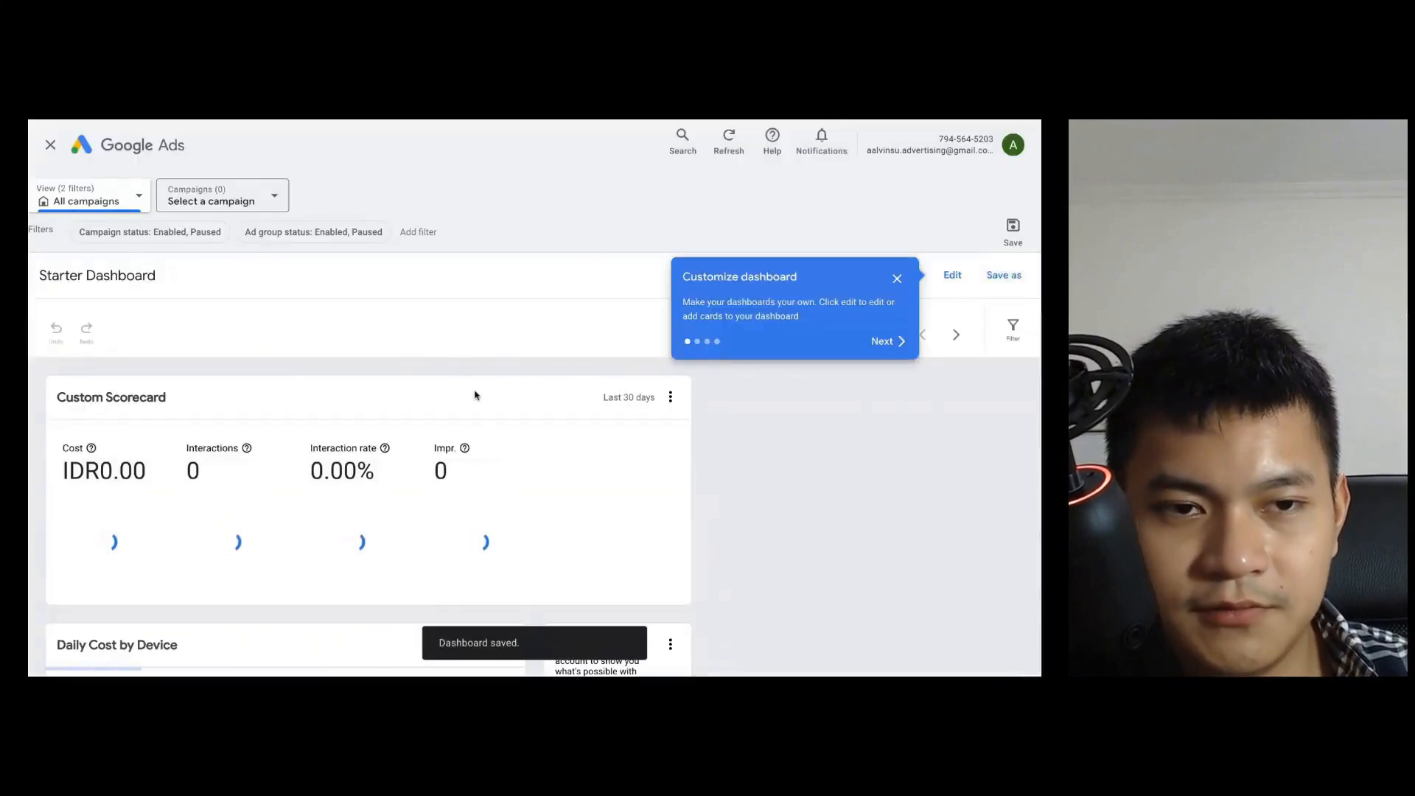
Step: Examine the custom scorecard, device charts and campaign performance cards on the Starter Dashboard, and close it
scroll(501, 413, "down", 5)
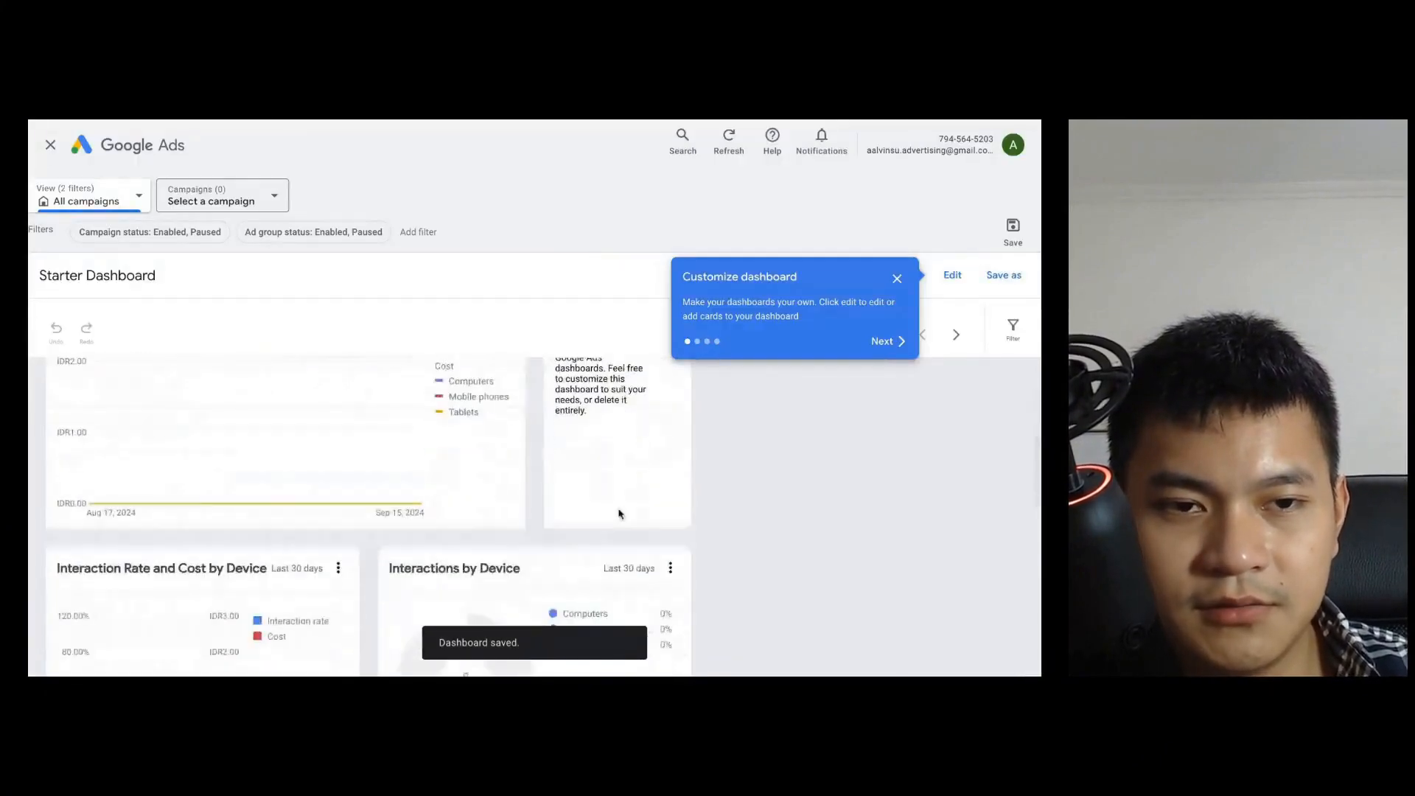
scroll(618, 514, "up", 1)
scroll(619, 513, "down", 4)
scroll(618, 514, "up", 2)
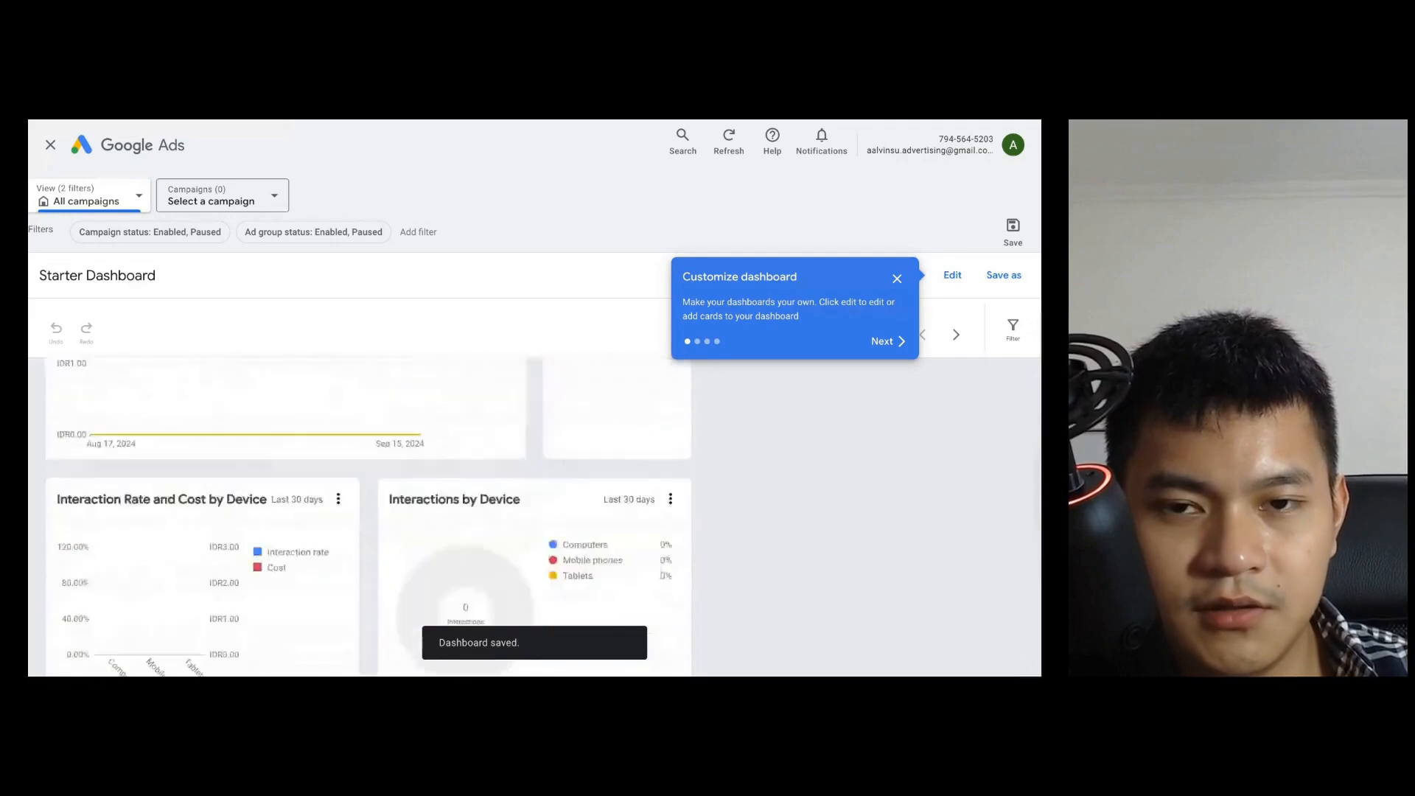
scroll(368, 516, "up", 5)
scroll(368, 516, "down", 1)
scroll(369, 516, "up", 1)
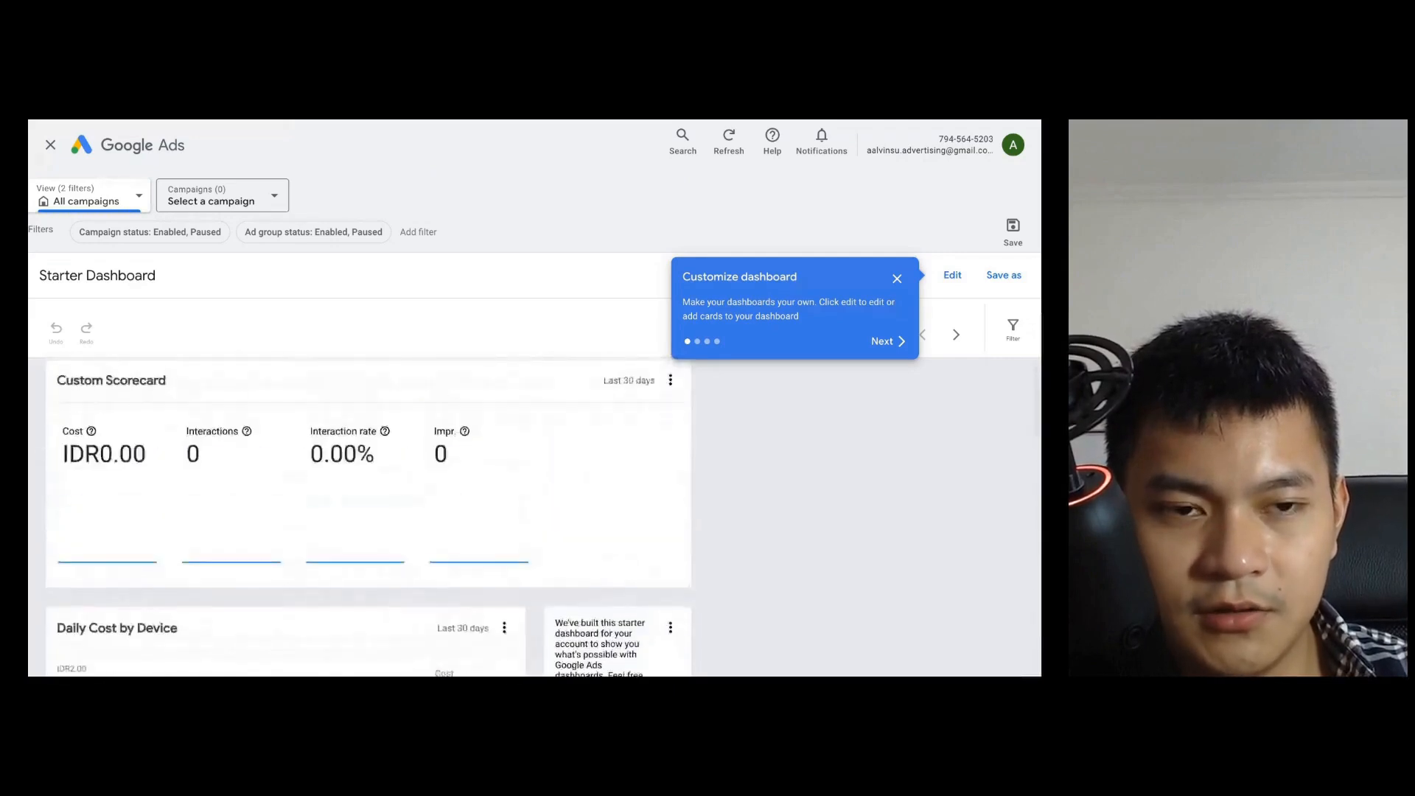
scroll(664, 560, "down", 7)
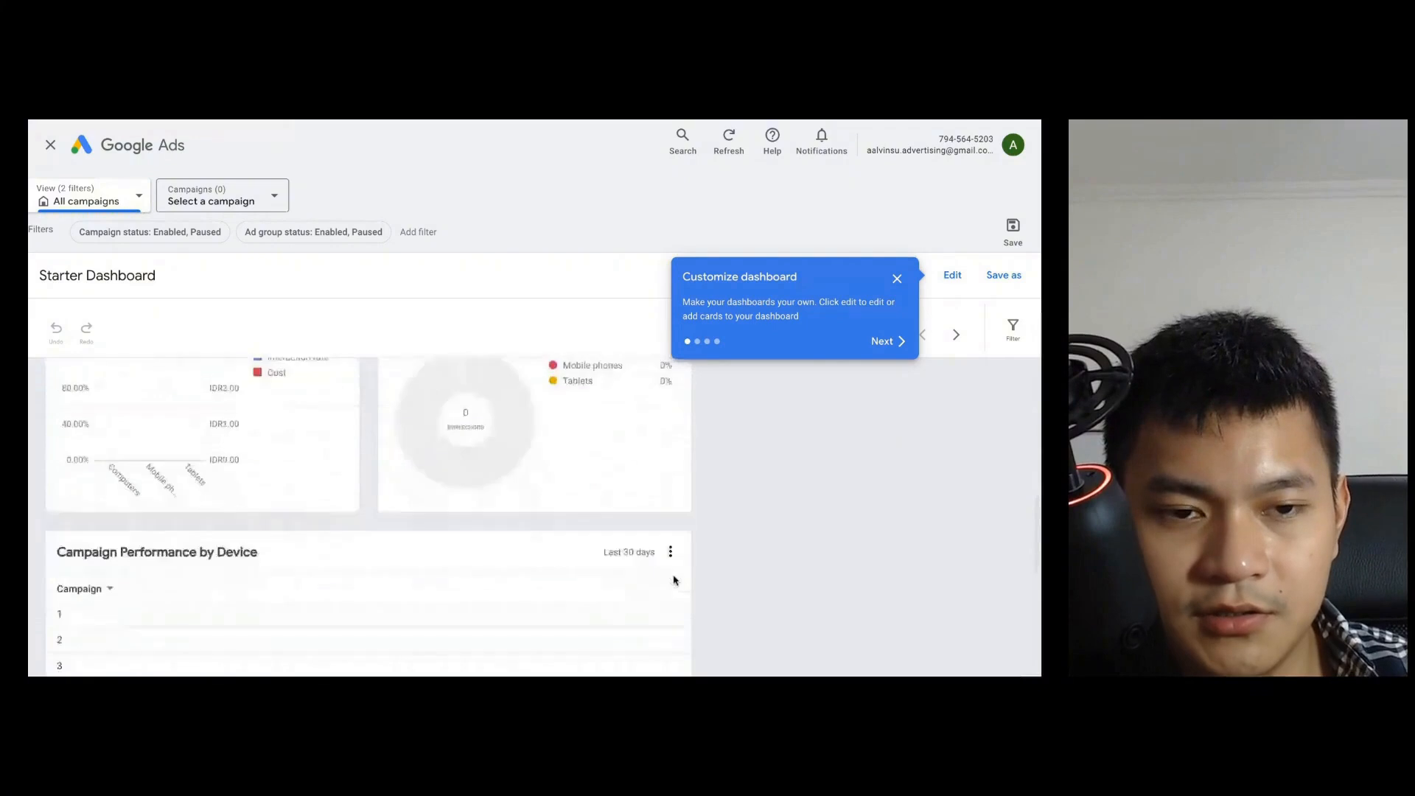
scroll(673, 580, "down", 6)
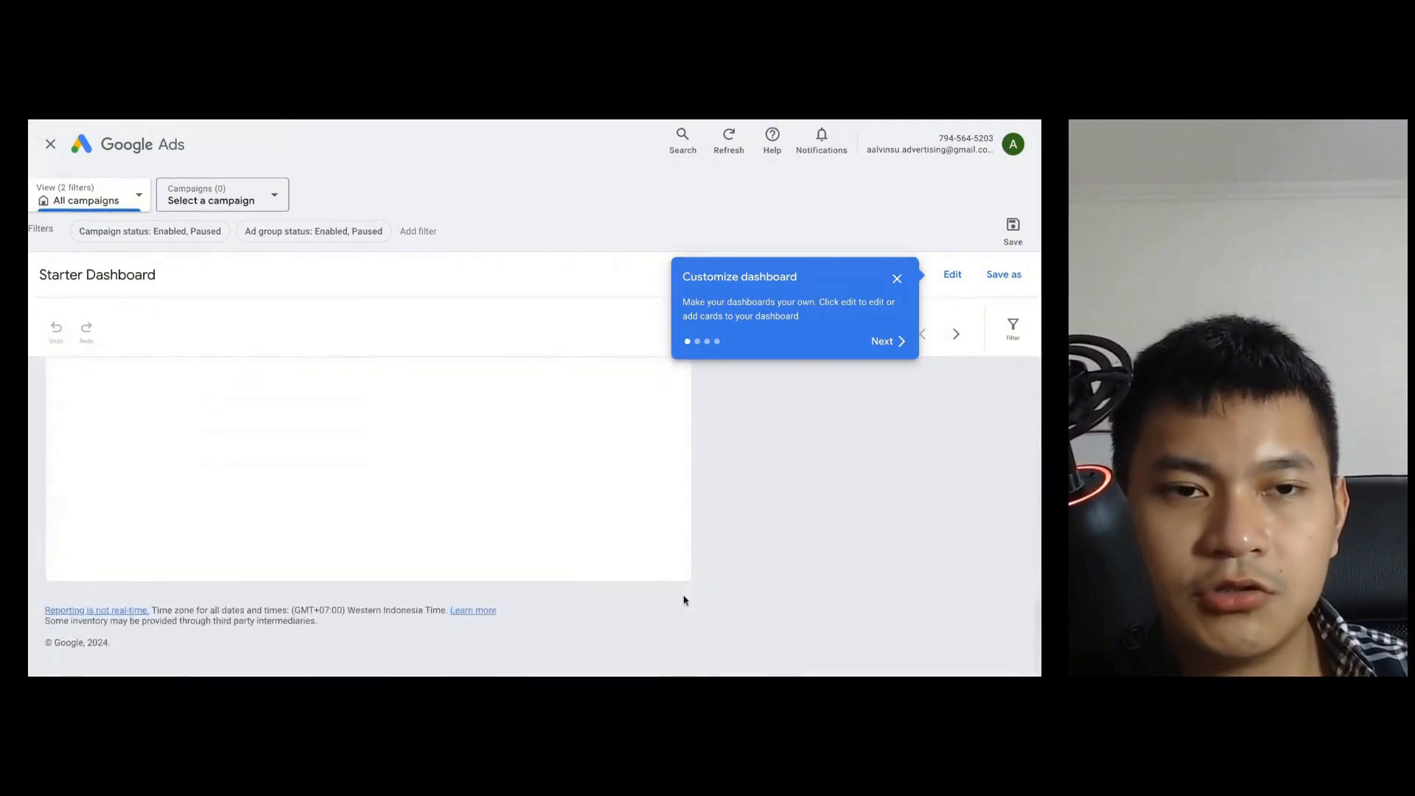
scroll(684, 600, "up", 12)
left_click(54, 148)
left_click(677, 338)
Step: View the Campaigns and Experiments pages, and expand the Audiences, keywords, and content section
left_click(199, 431)
left_click(190, 467)
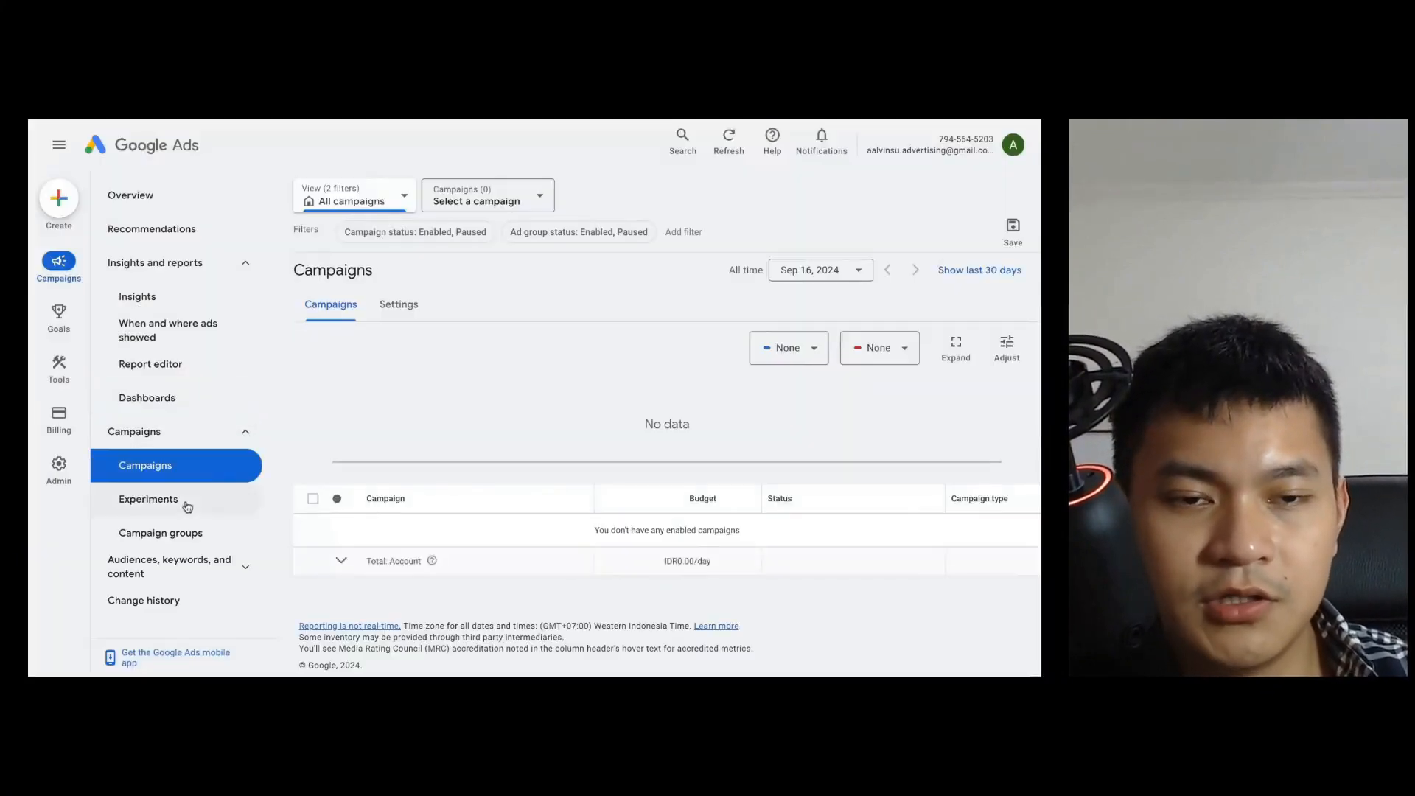
left_click(186, 501)
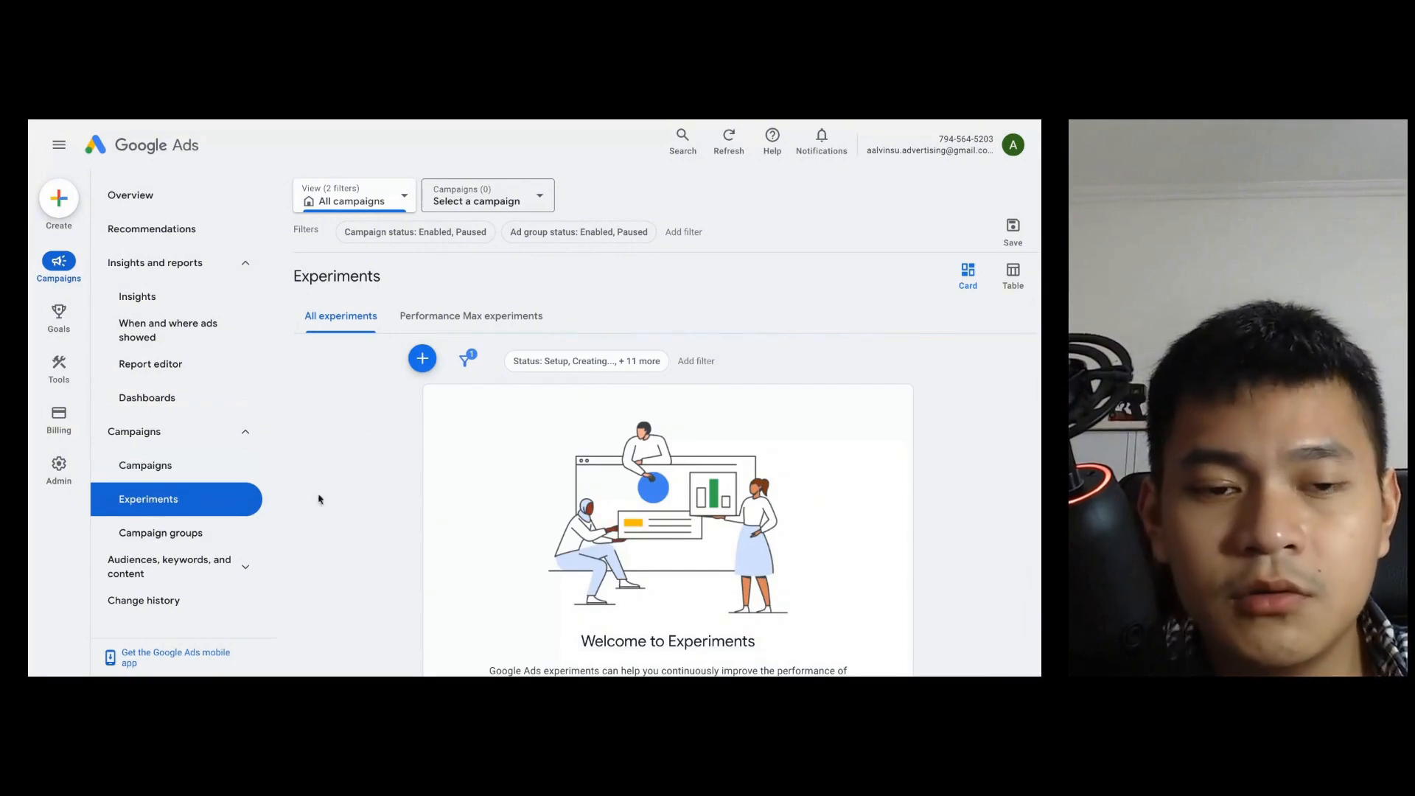
left_click(153, 569)
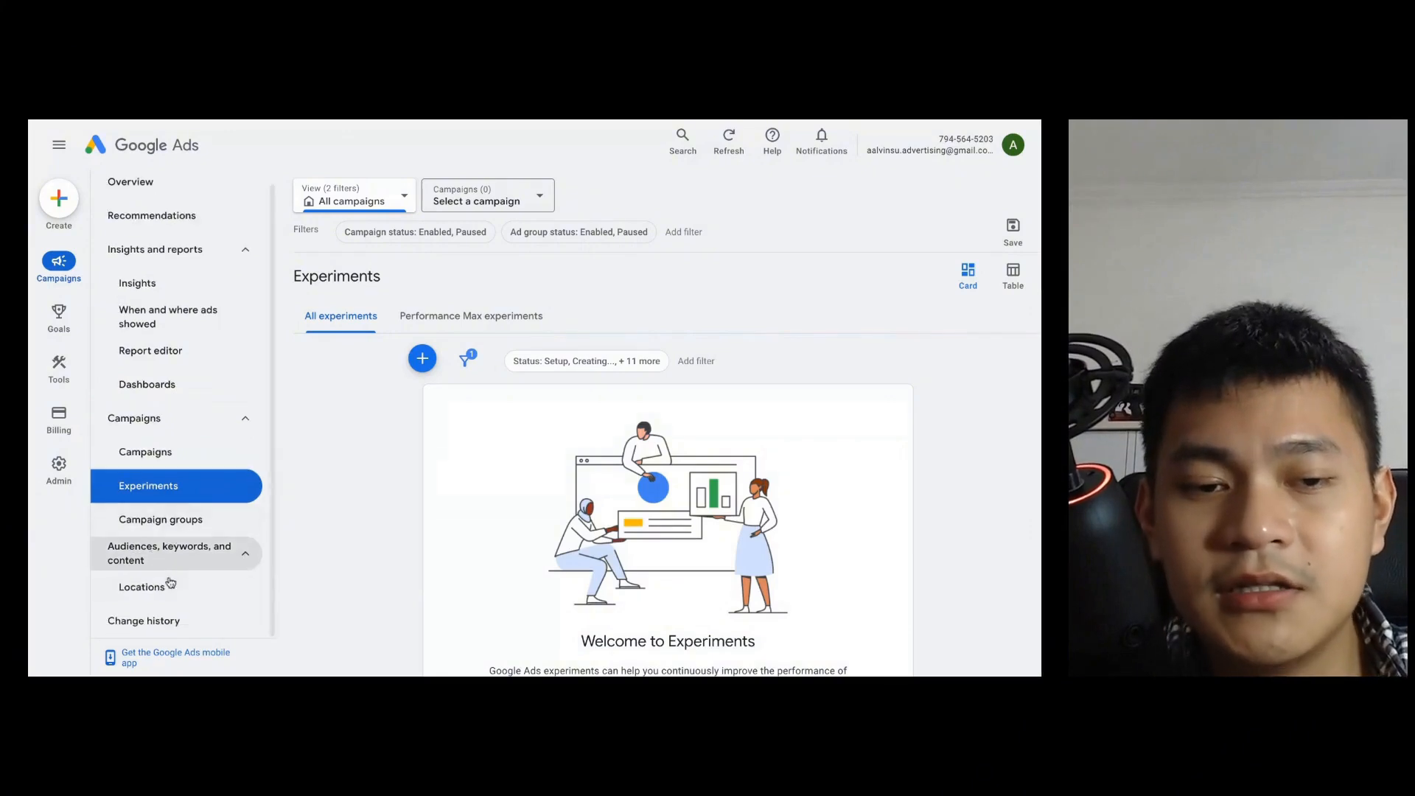
Step: View the conversion goals Summary and the Value rules page under Goals
mouse_move(59, 319)
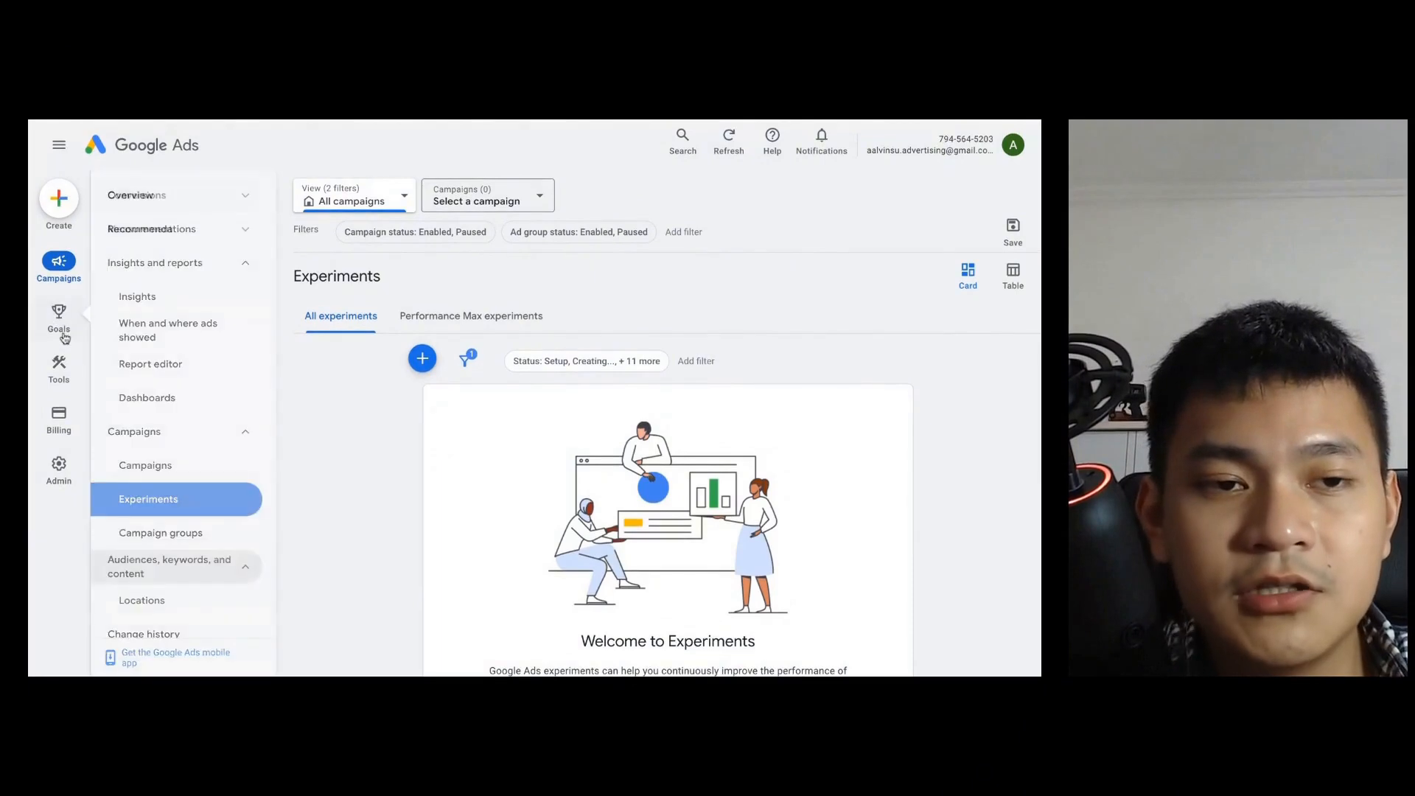
left_click(140, 205)
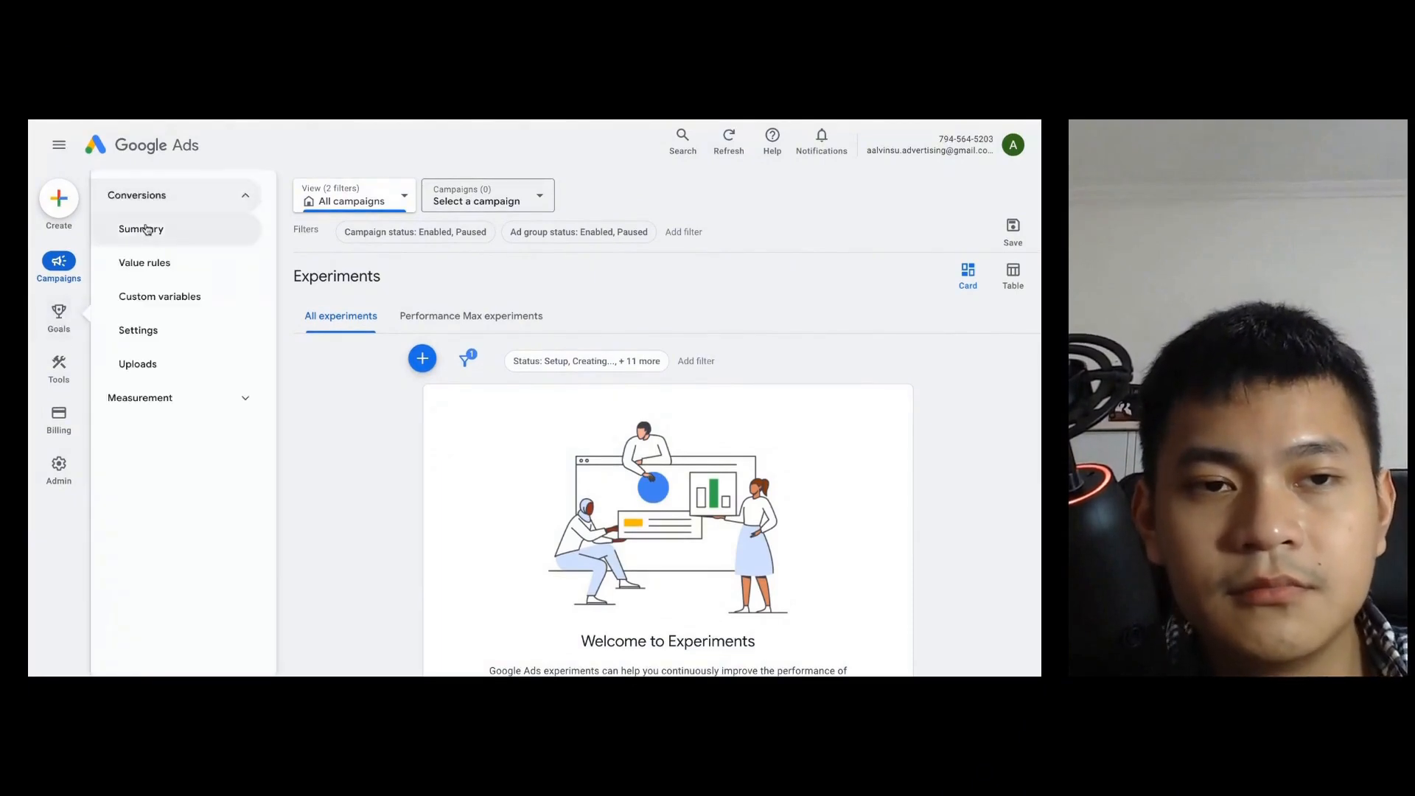
left_click(146, 228)
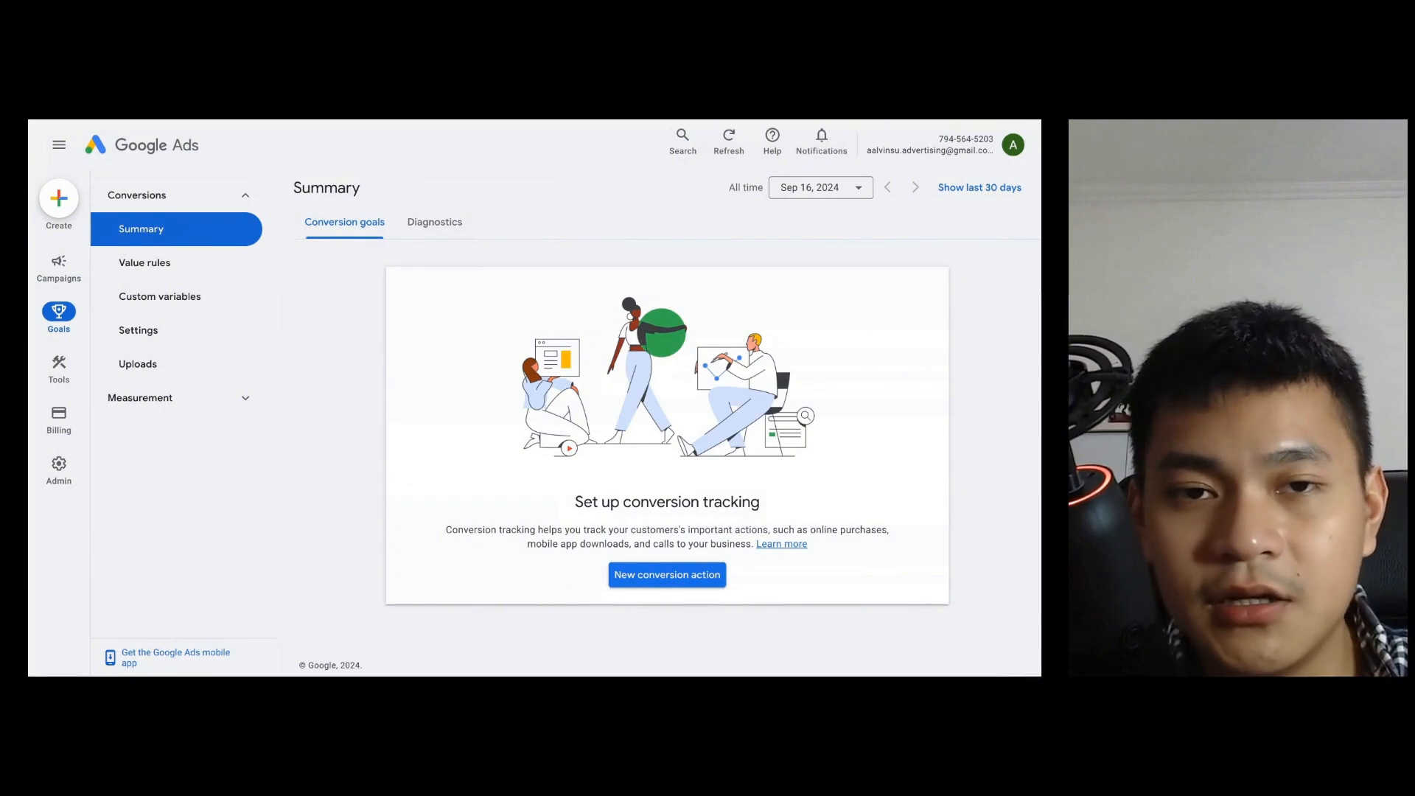
left_click(137, 266)
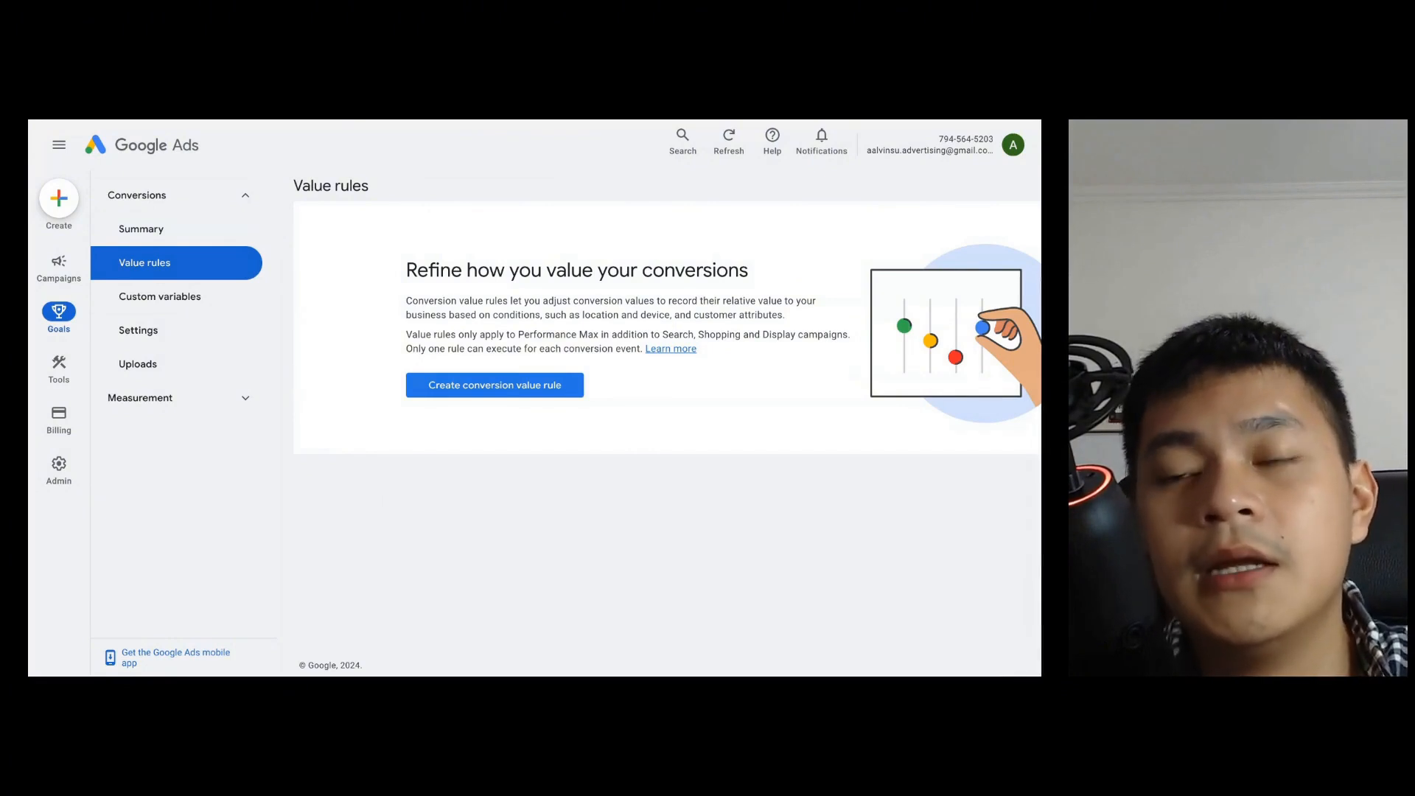
Step: View the Custom variables page and the fields of its new custom variable form
left_click(191, 304)
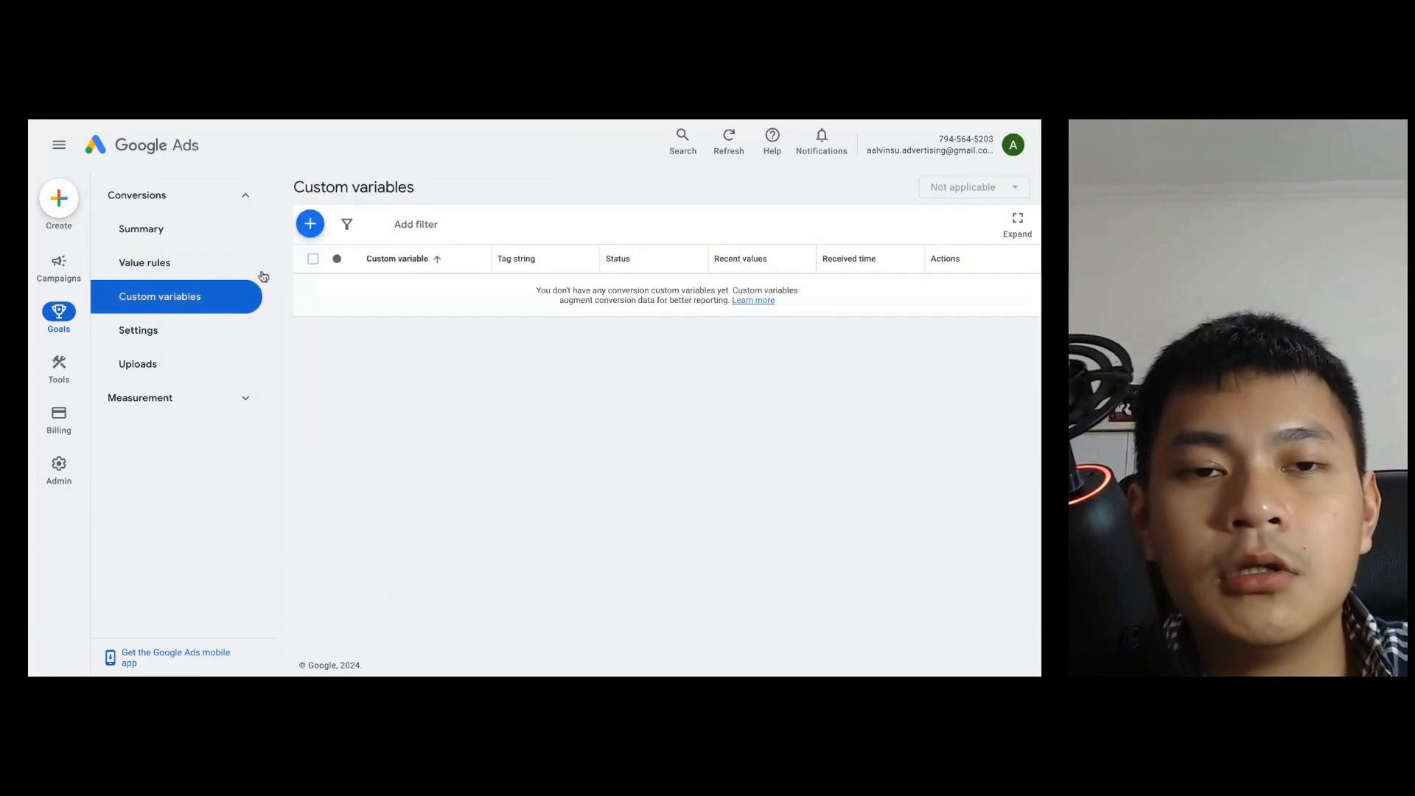
left_click(310, 223)
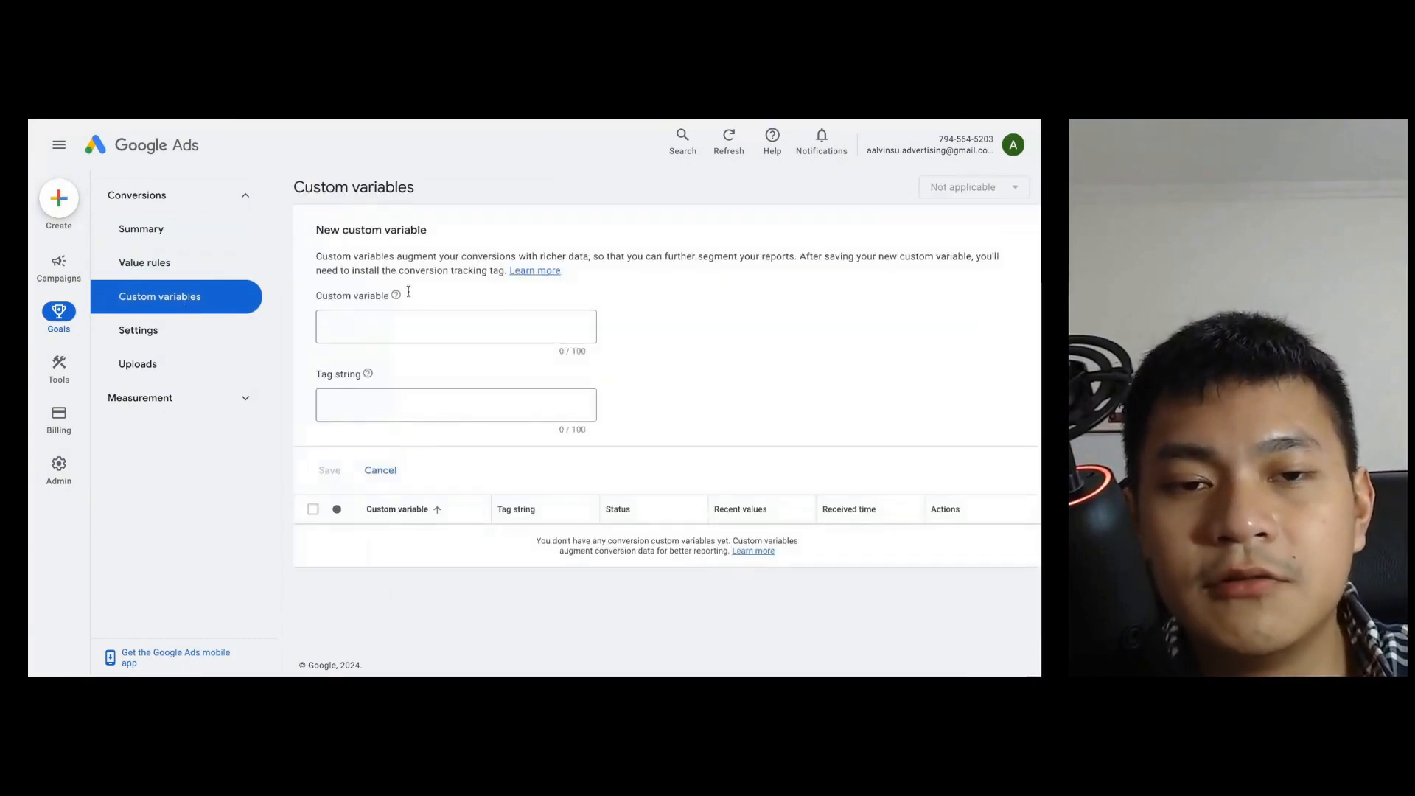
left_click(398, 415)
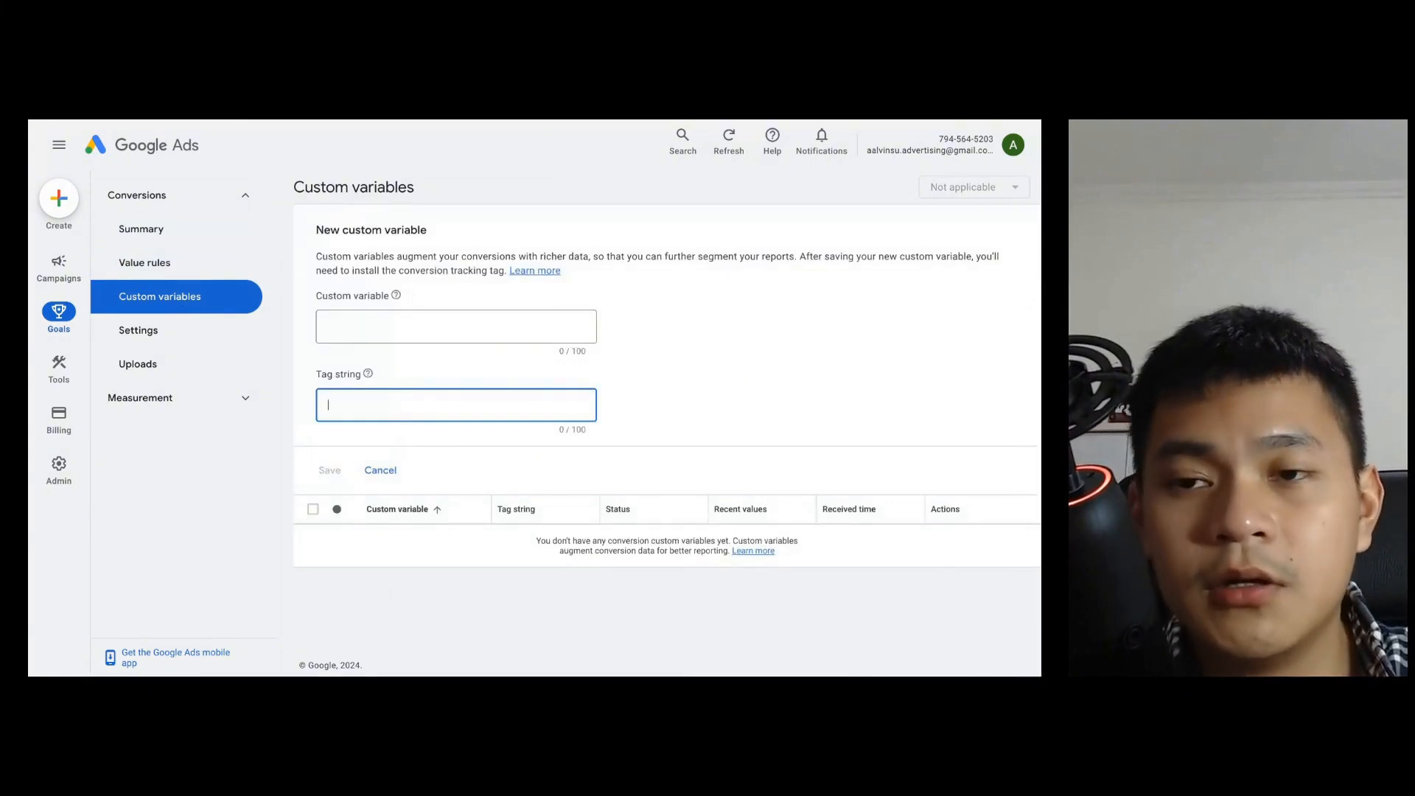
left_click(134, 331)
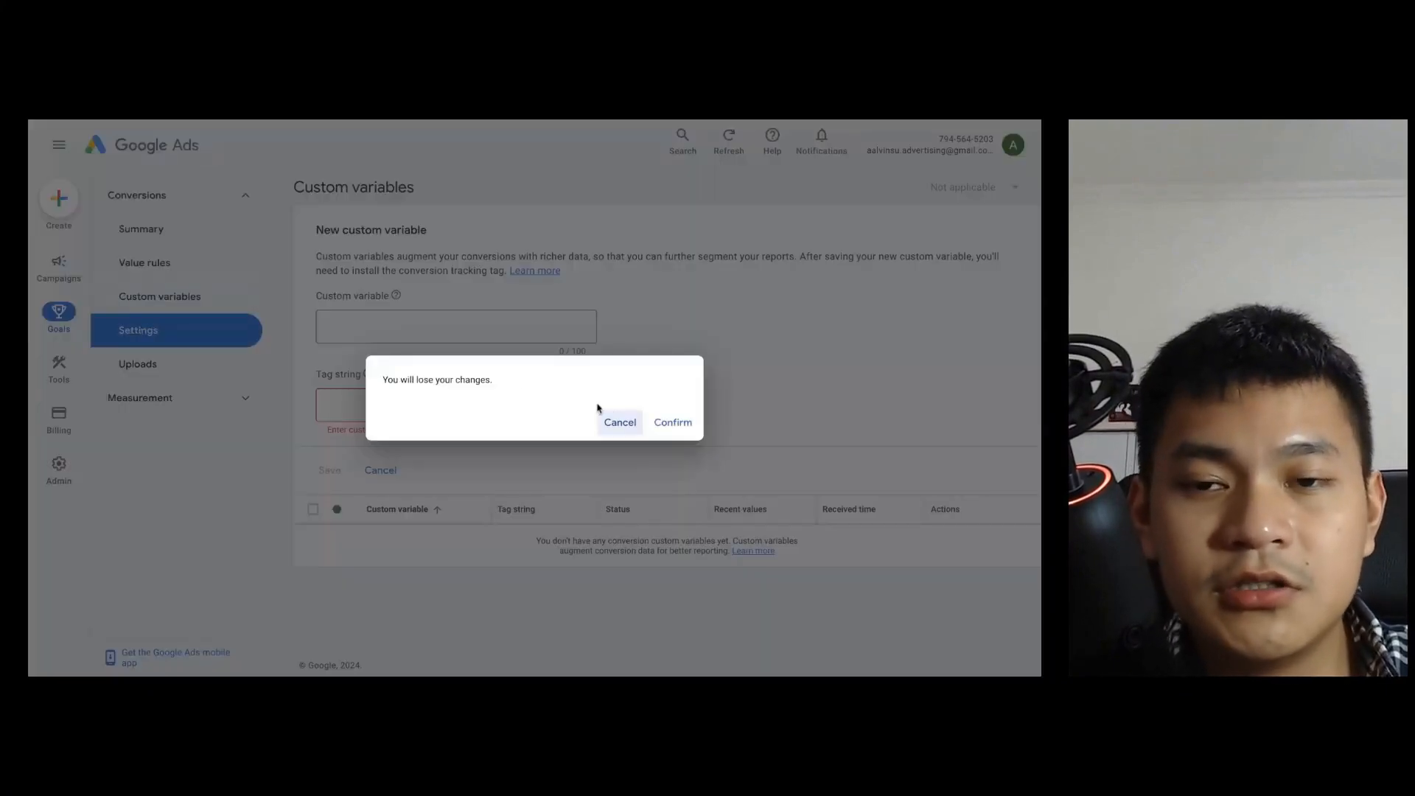
left_click(631, 425)
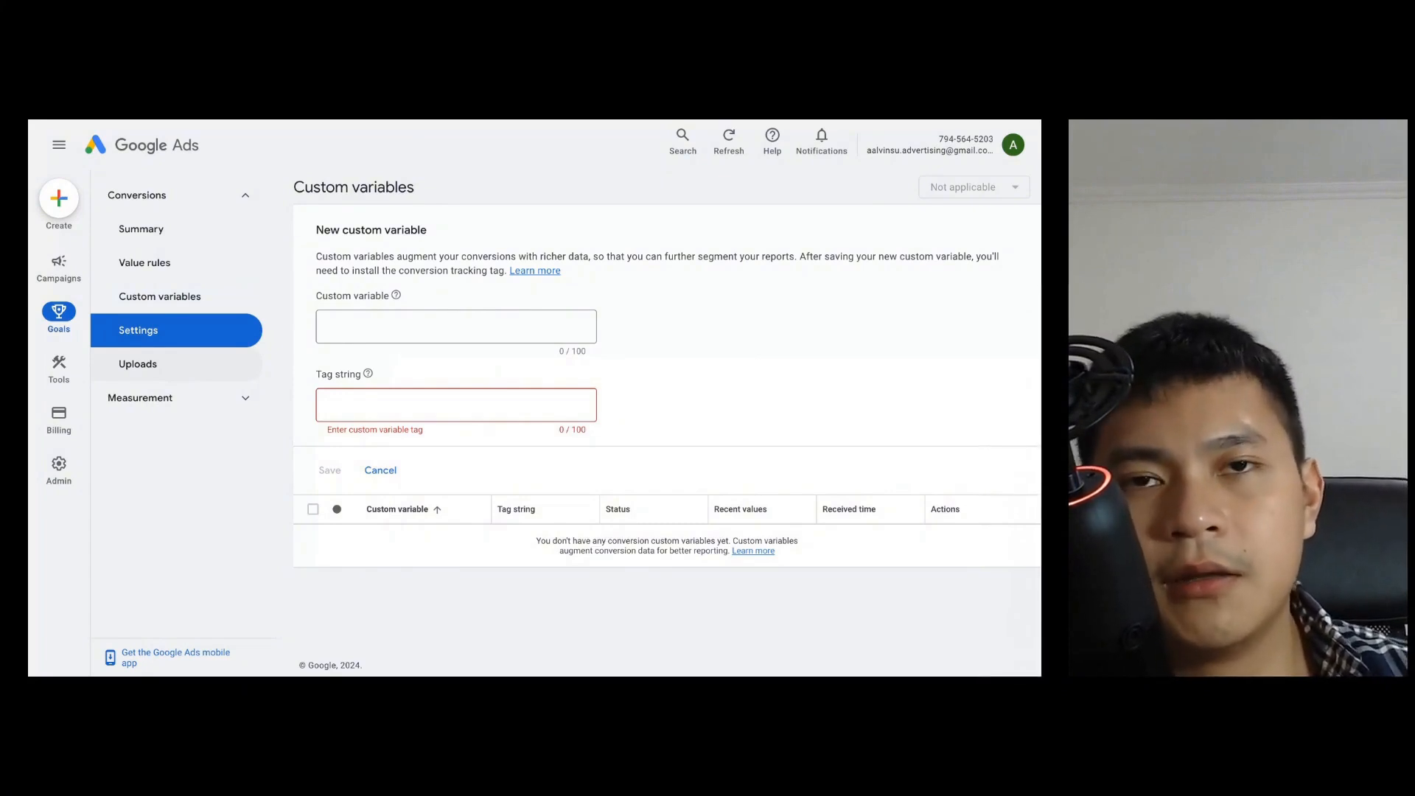
Step: Expand the Measurement section and view the Attribution page, discarding the unsaved custom variable
left_click(177, 404)
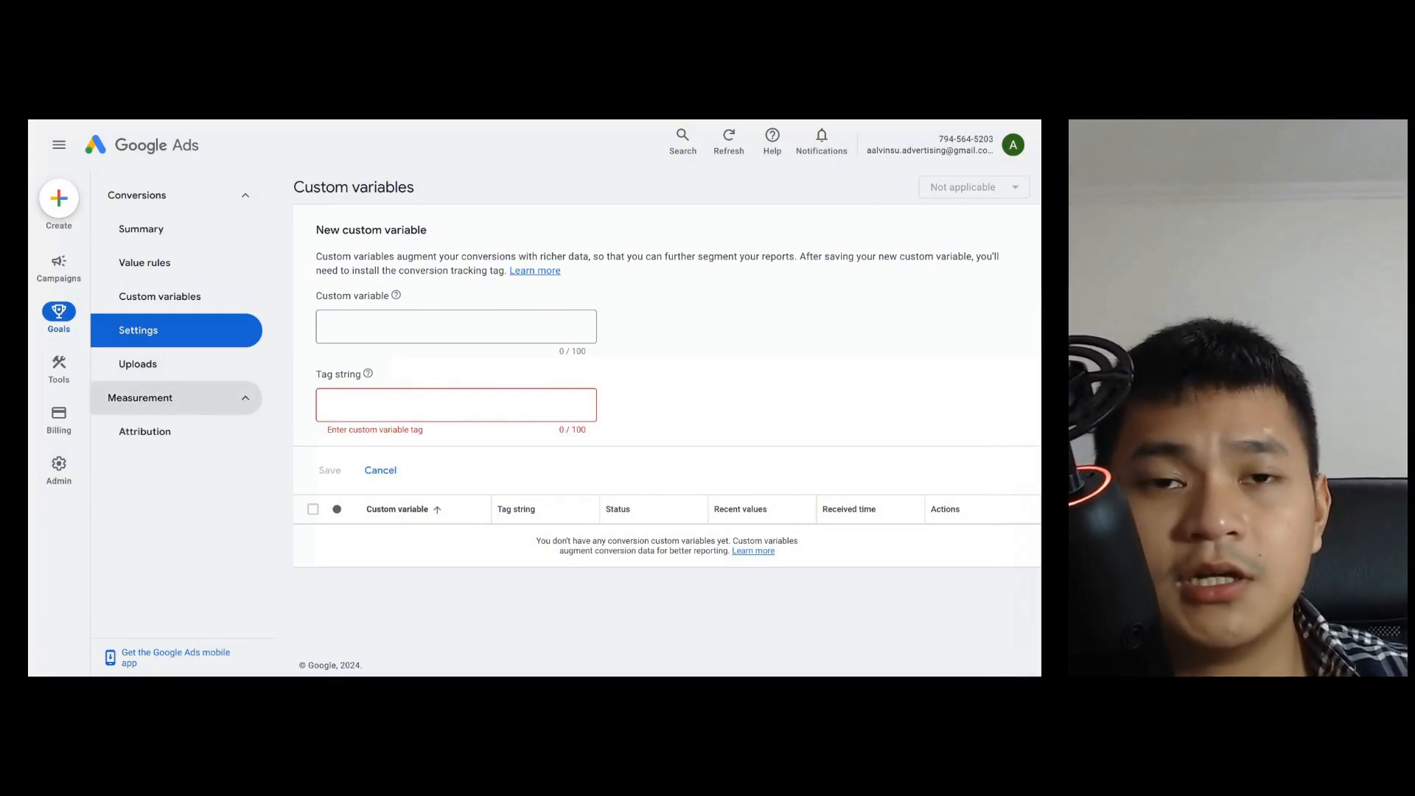
left_click(167, 432)
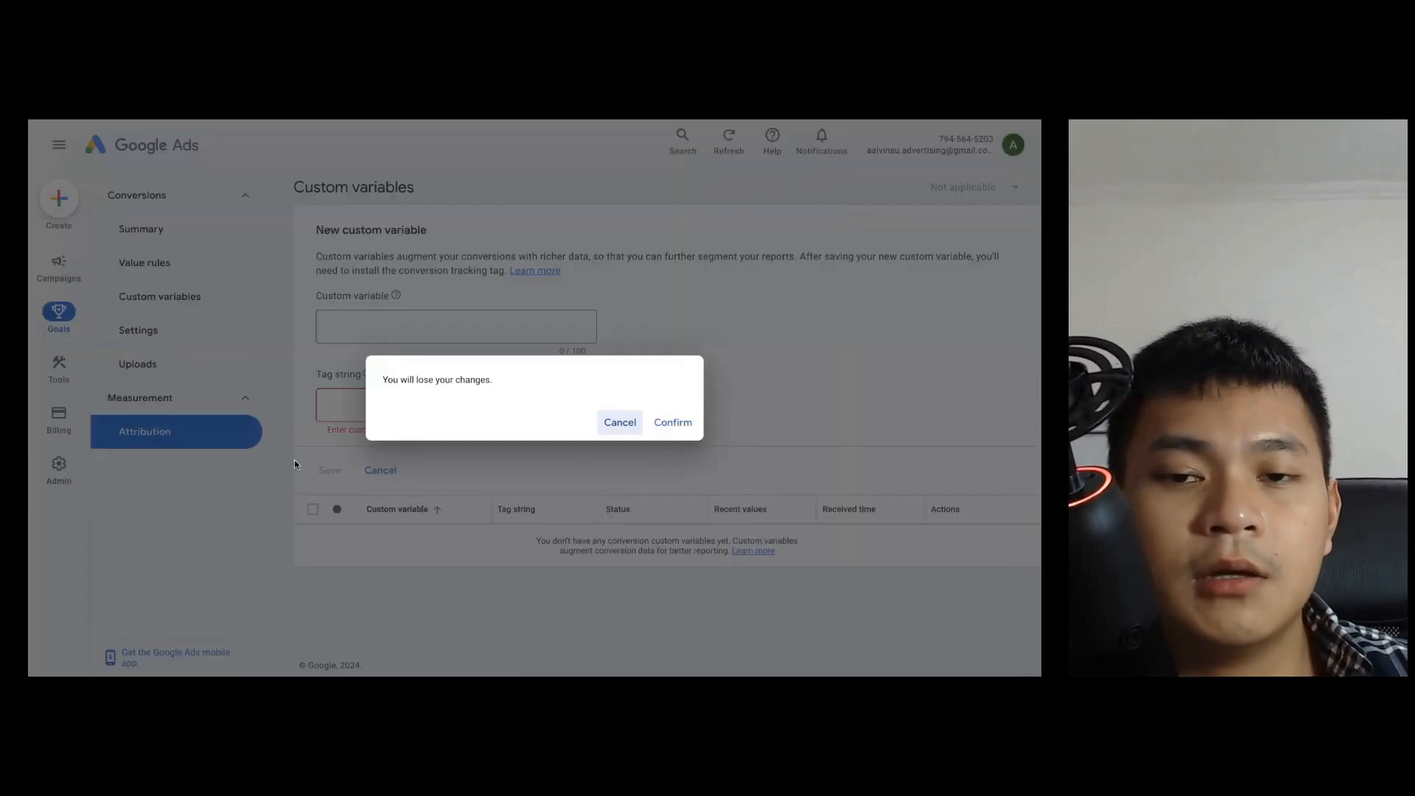
left_click(619, 422)
left_click(168, 429)
left_click(668, 421)
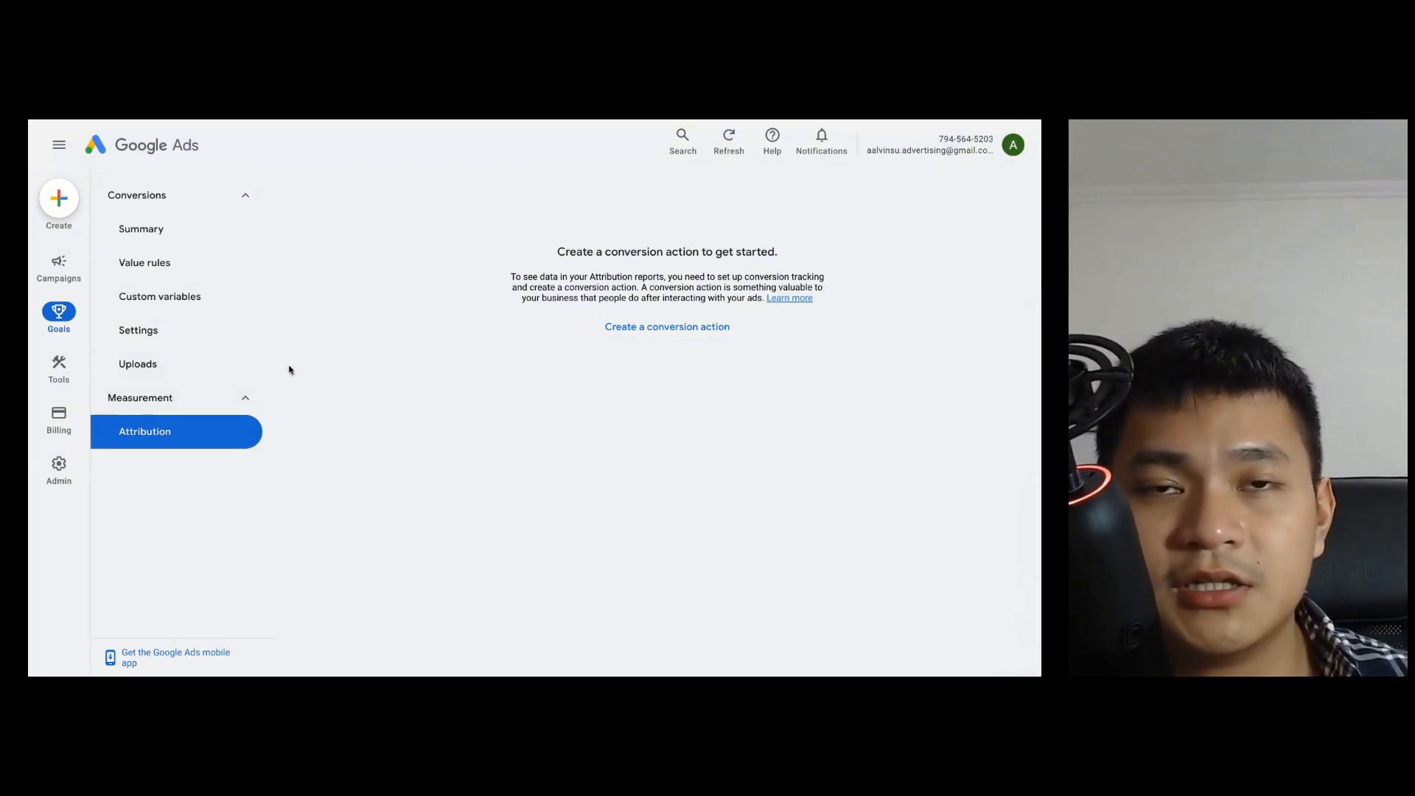
Step: Open Keyword Planner under Tools, dismiss its updates notice and start discovering new keywords
left_click(56, 374)
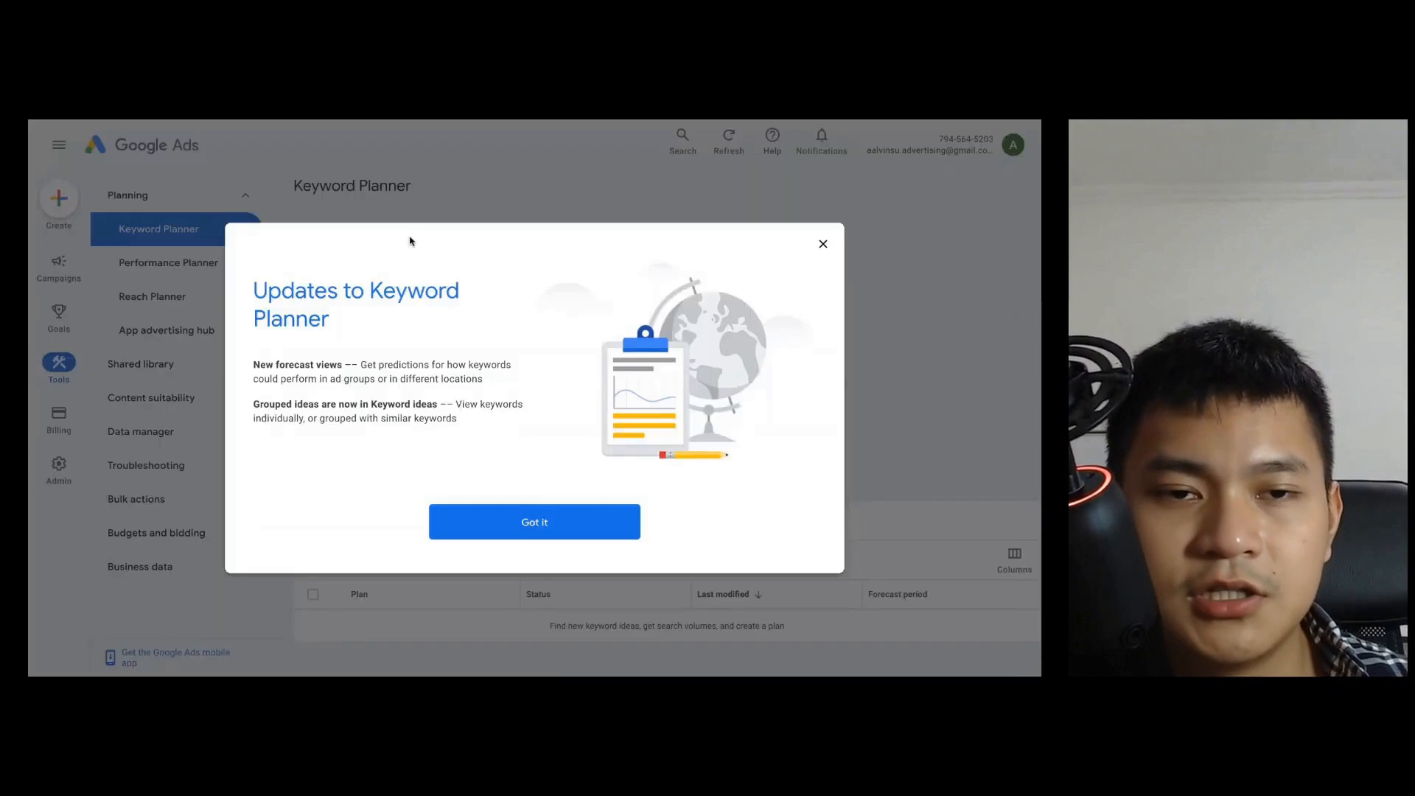
left_click(823, 244)
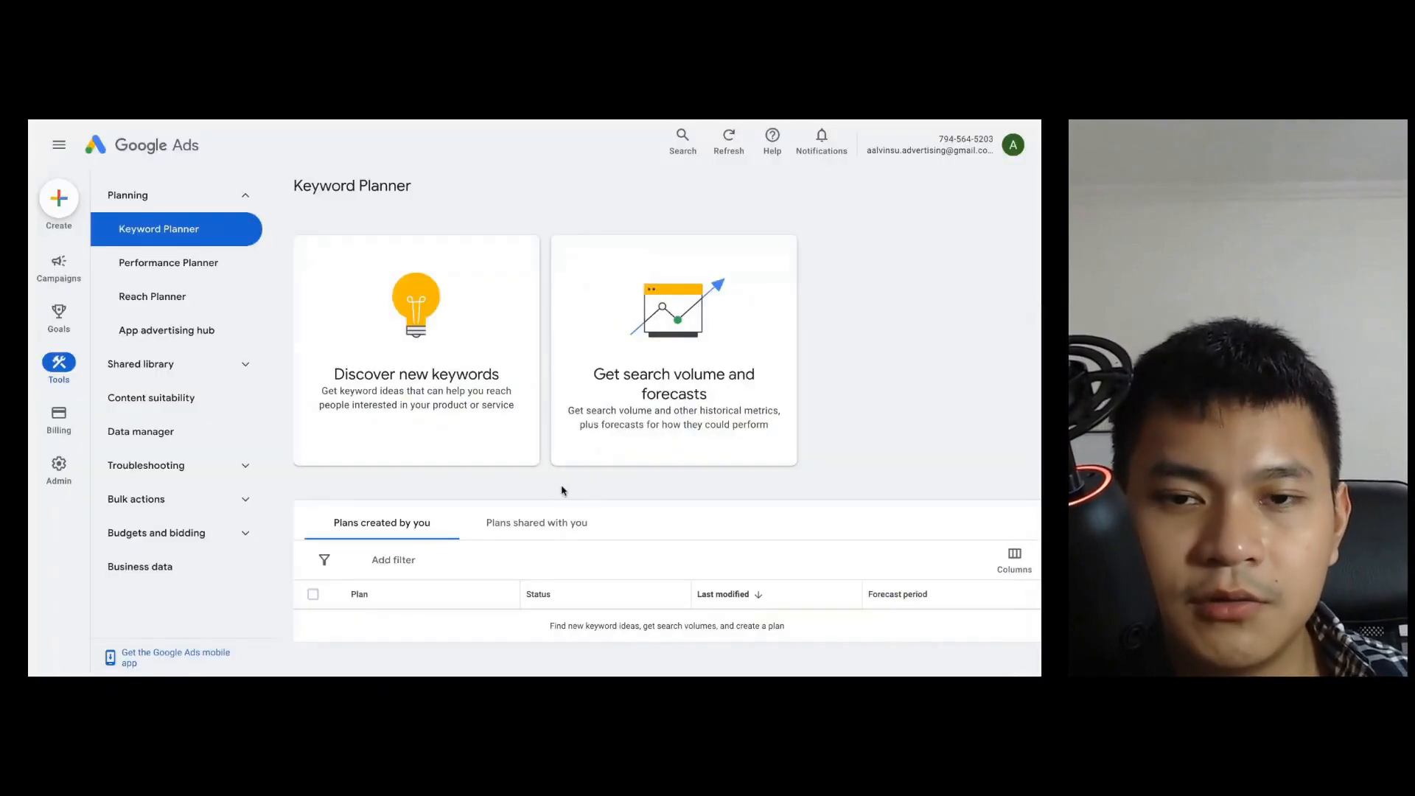
left_click(430, 361)
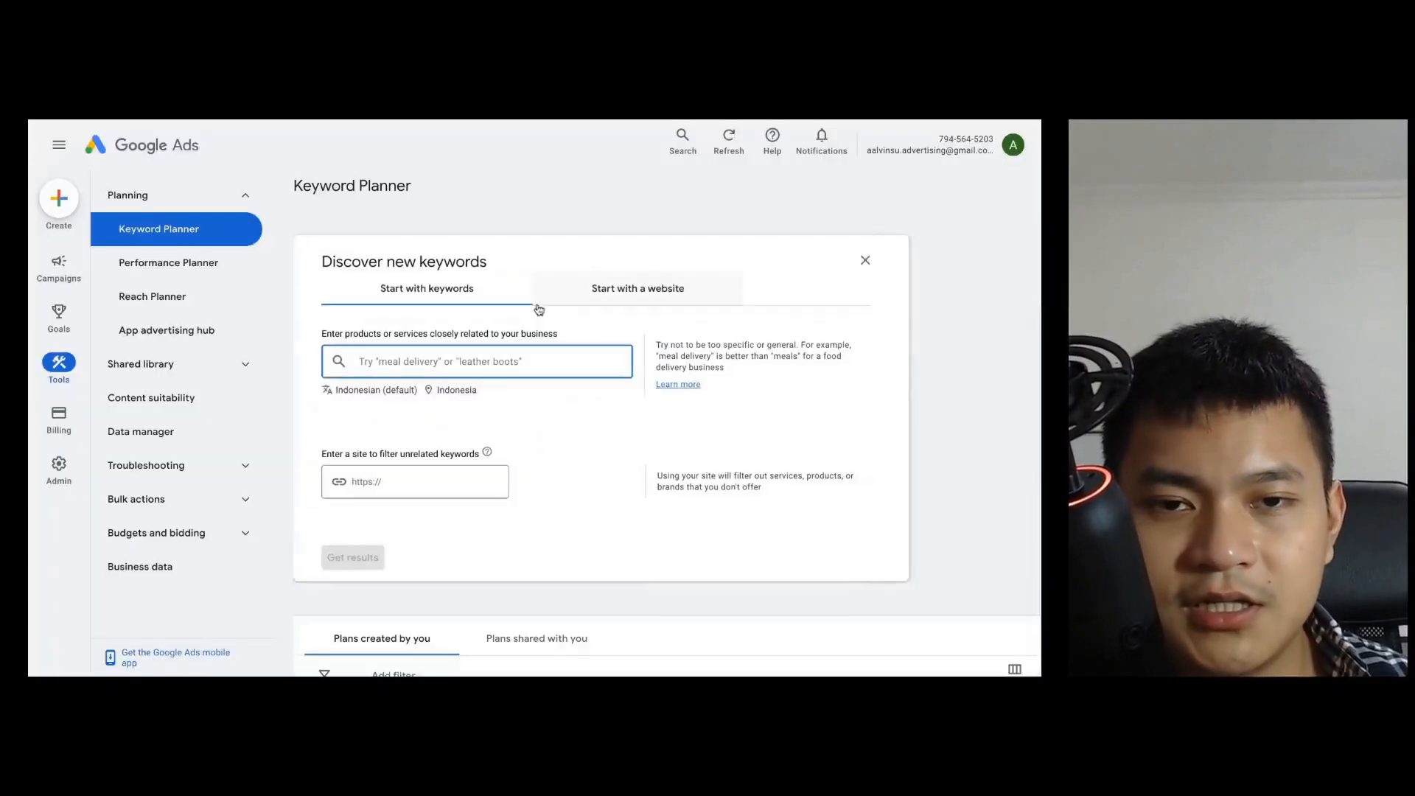
left_click(446, 480)
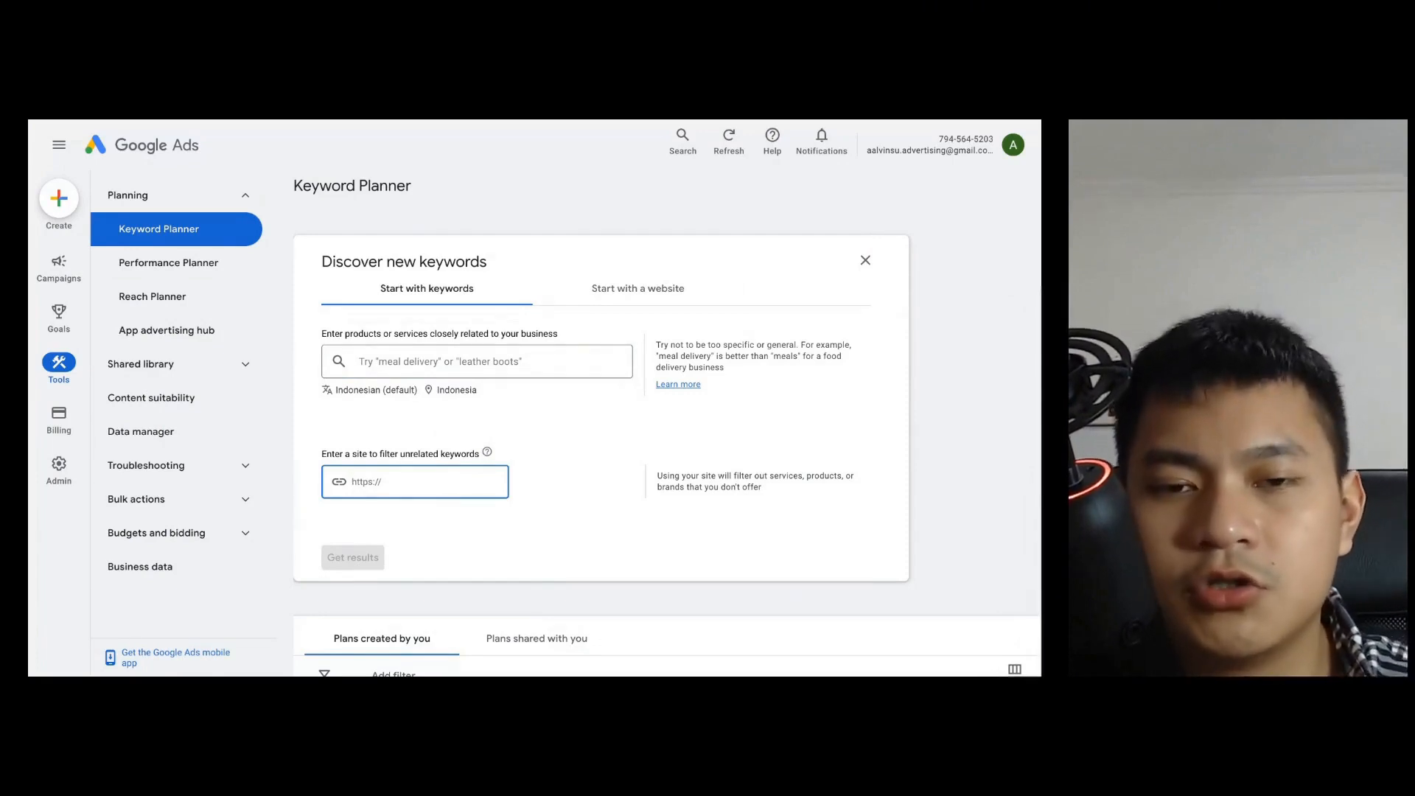
type("fac")
key("BackSpace")
key("BackSpace")
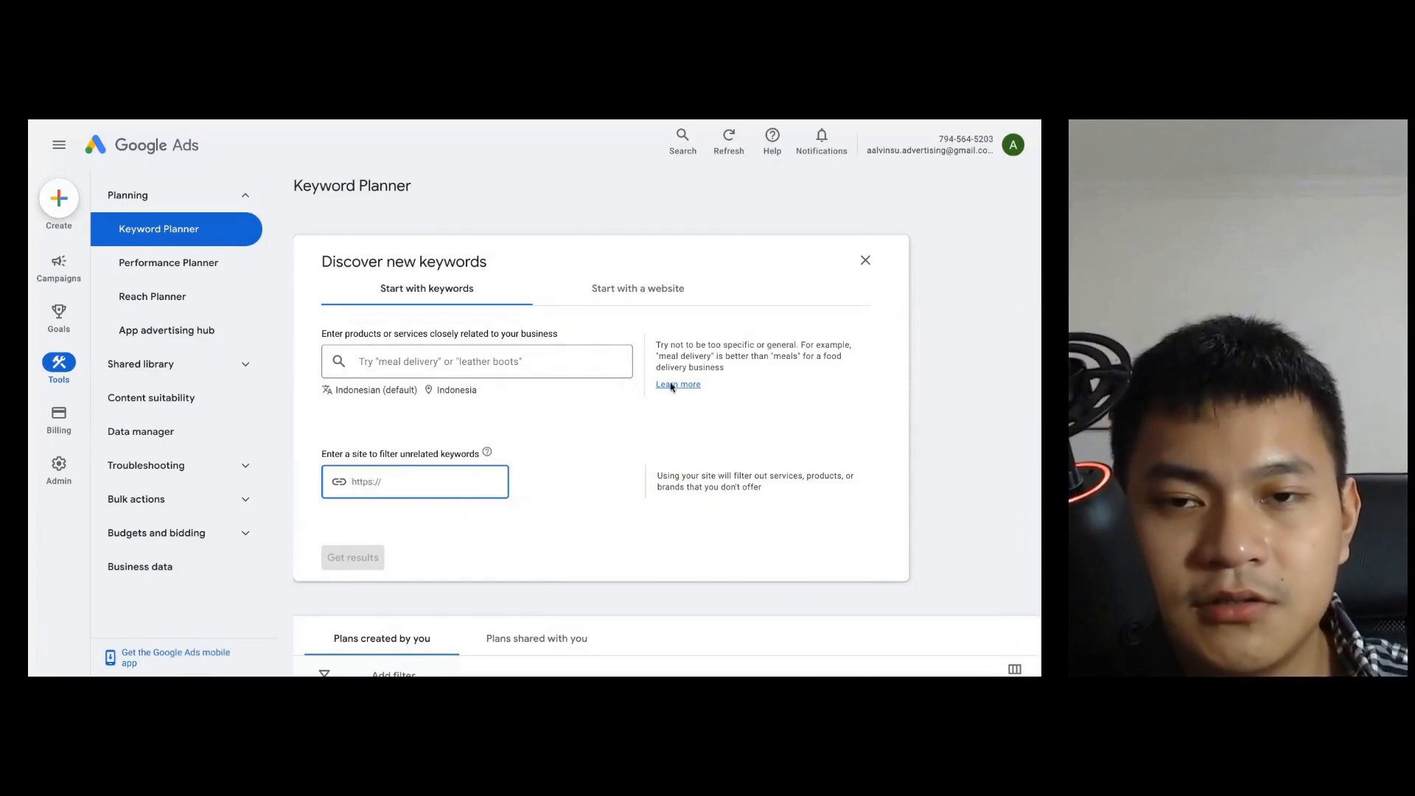
Step: Use the website amazon.com as the keyword source and replace the target location Indonesia with Australia
left_click(637, 288)
type("on.com")
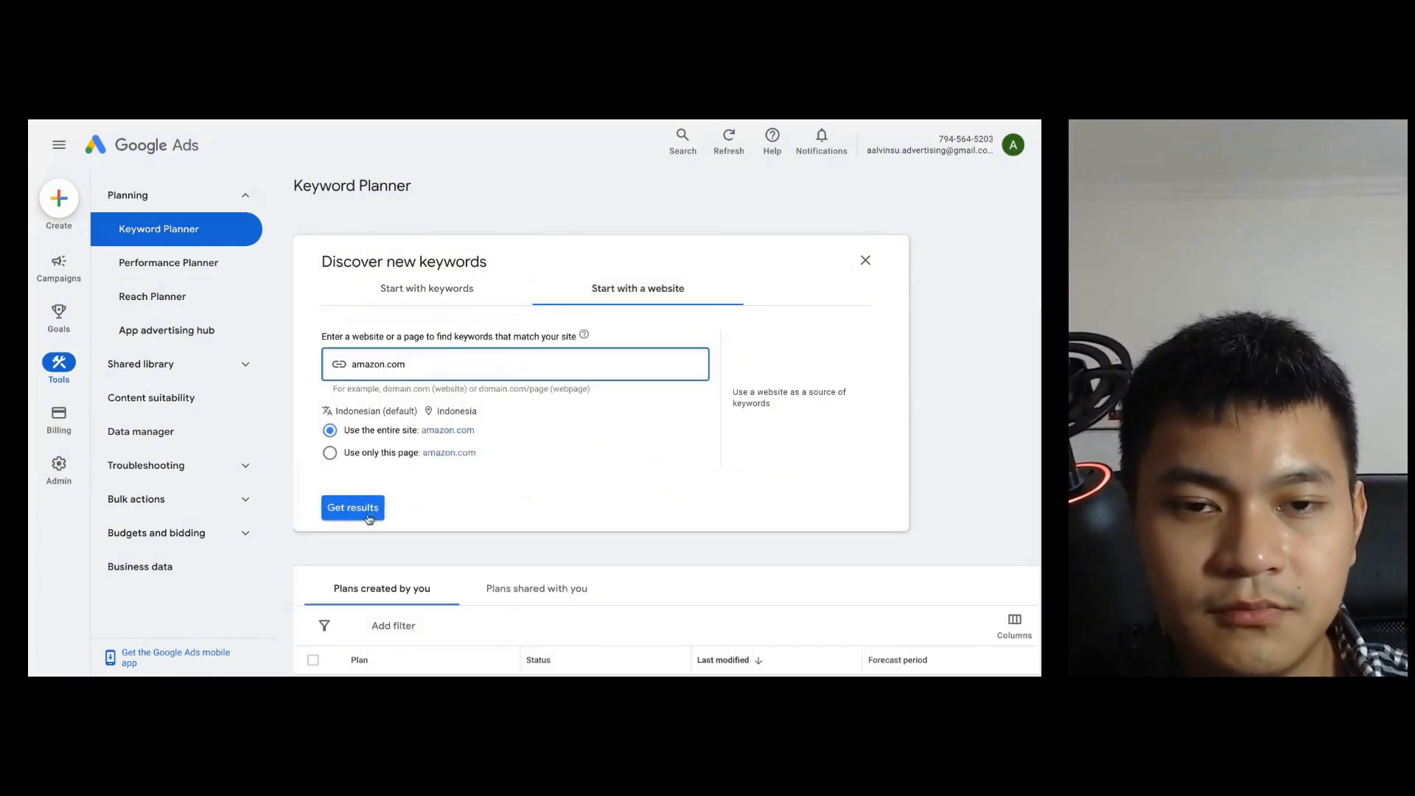
left_click(458, 411)
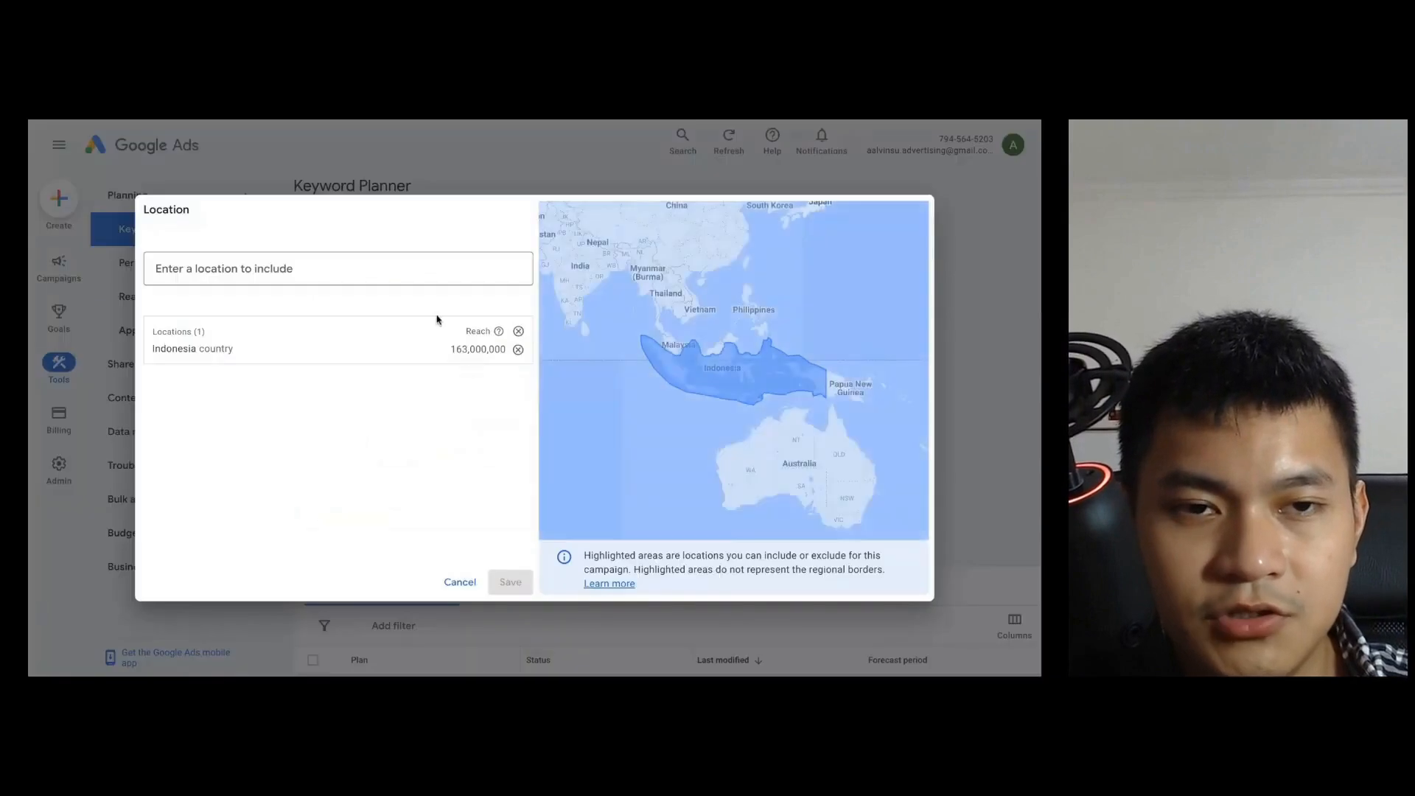
left_click(522, 348)
left_click(273, 272)
type("australia")
left_click(196, 317)
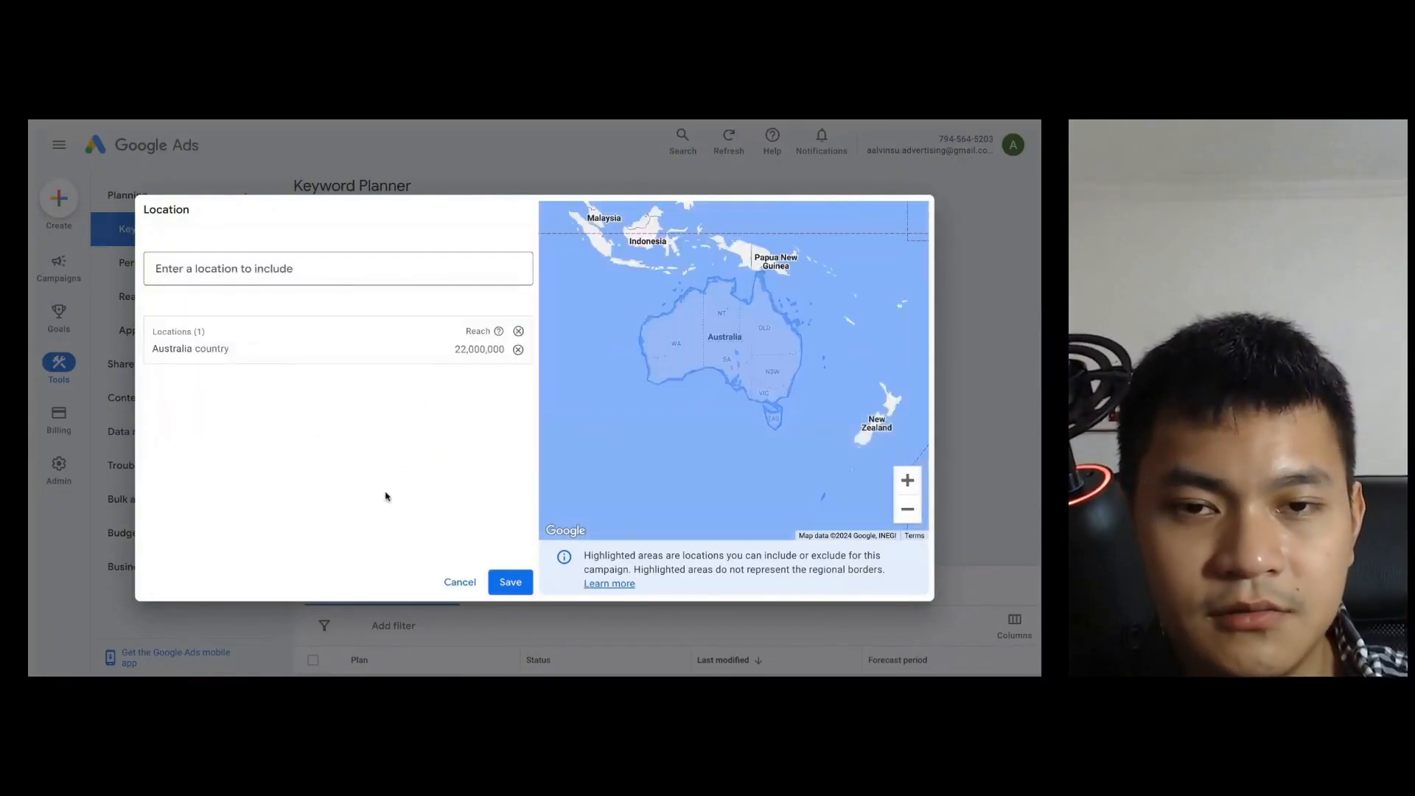
left_click(510, 581)
Step: Change the source website to amazon.com.au for the entire site and get the keyword results
left_click(422, 364)
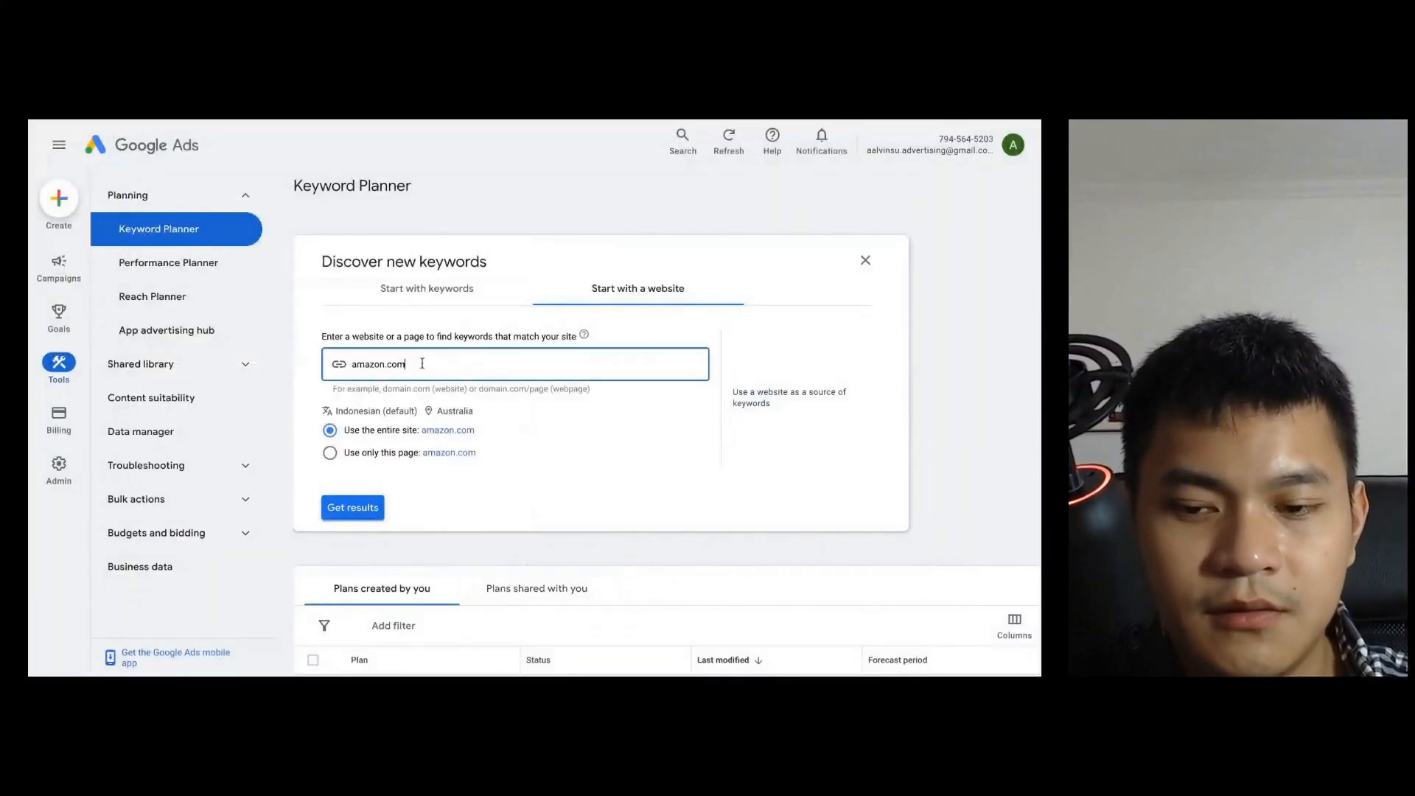
left_click(353, 509)
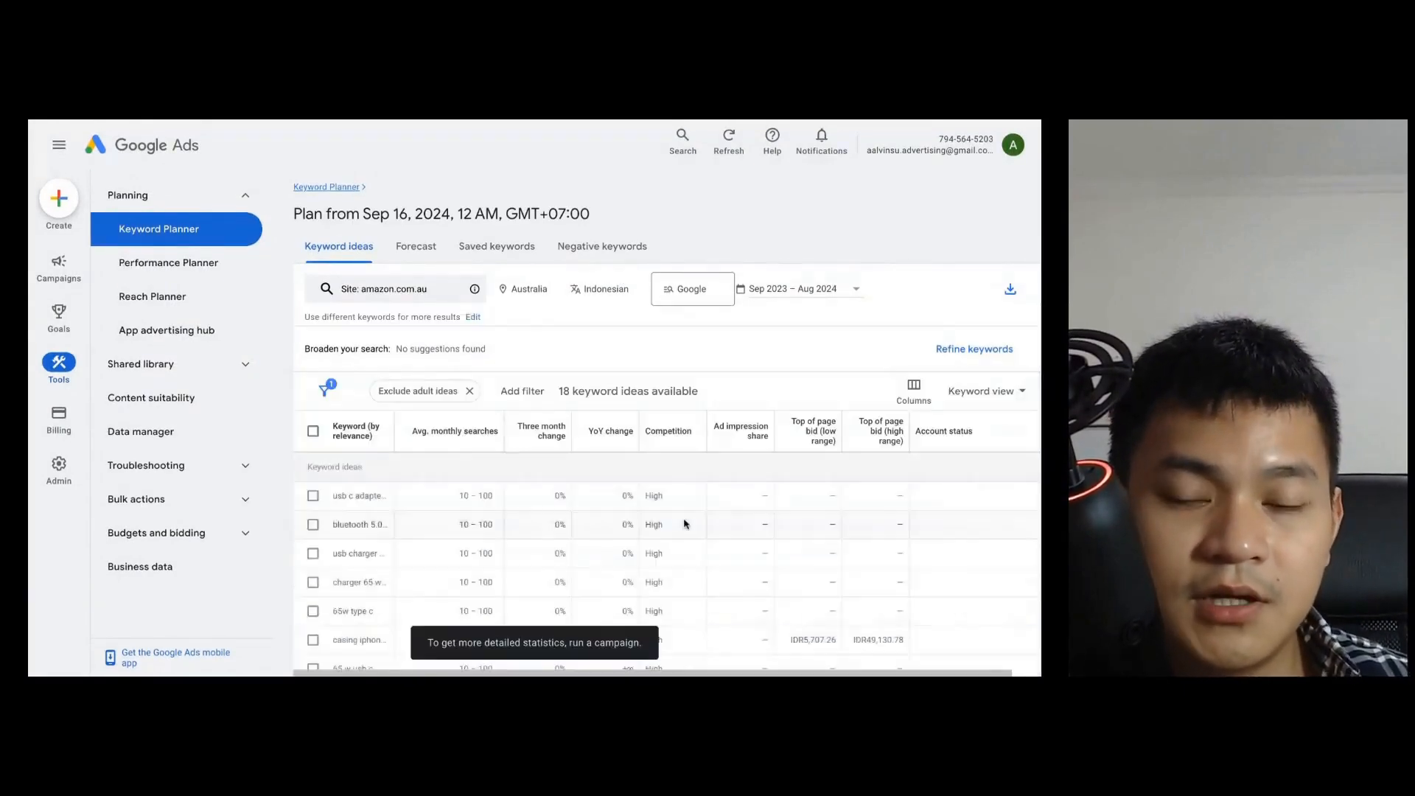
Step: Widen the keyword column, and examine the keyword ideas with their monthly searches, competition and bid ranges, plus the date range options
left_click_drag(394, 430, 569, 430)
scroll(496, 560, "down", 5)
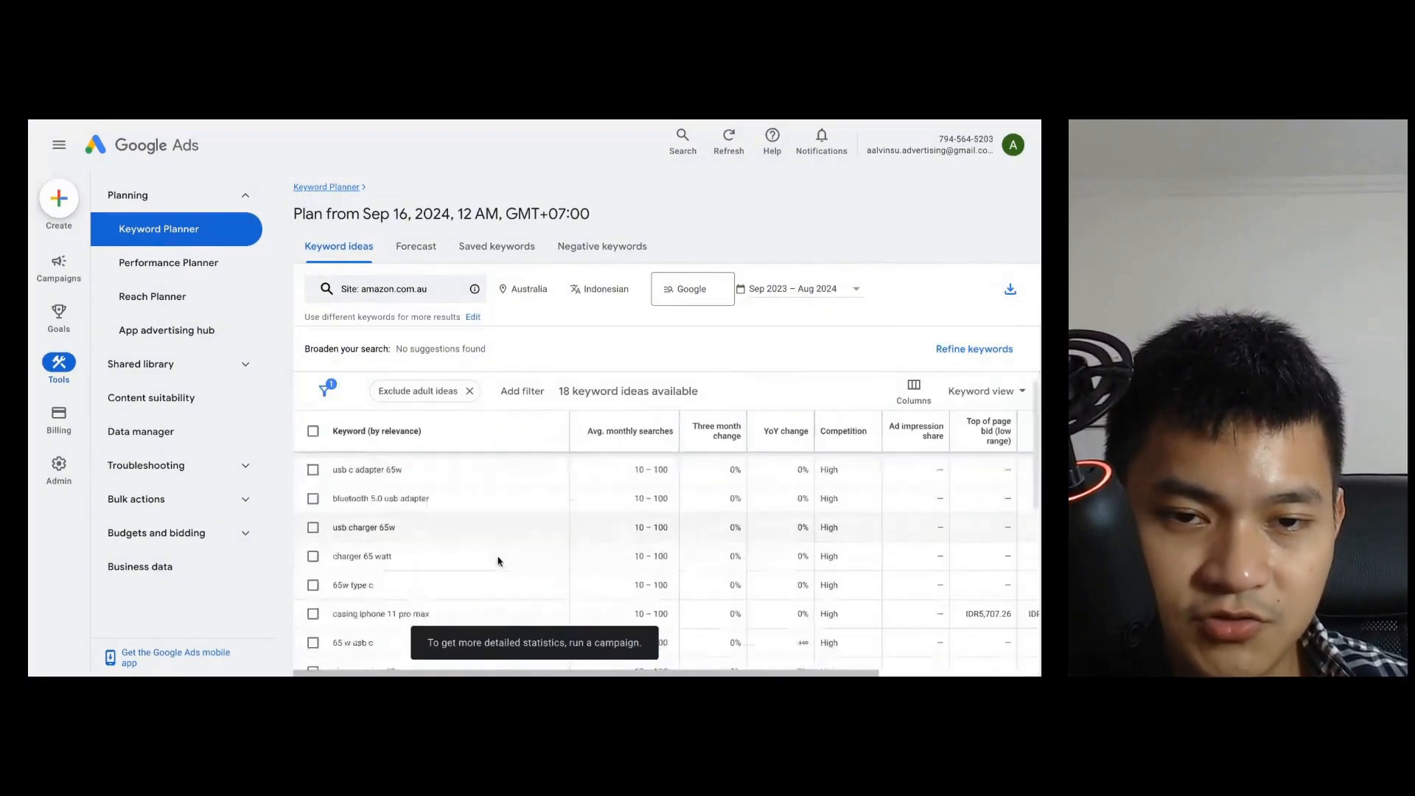
scroll(497, 561, "up", 5)
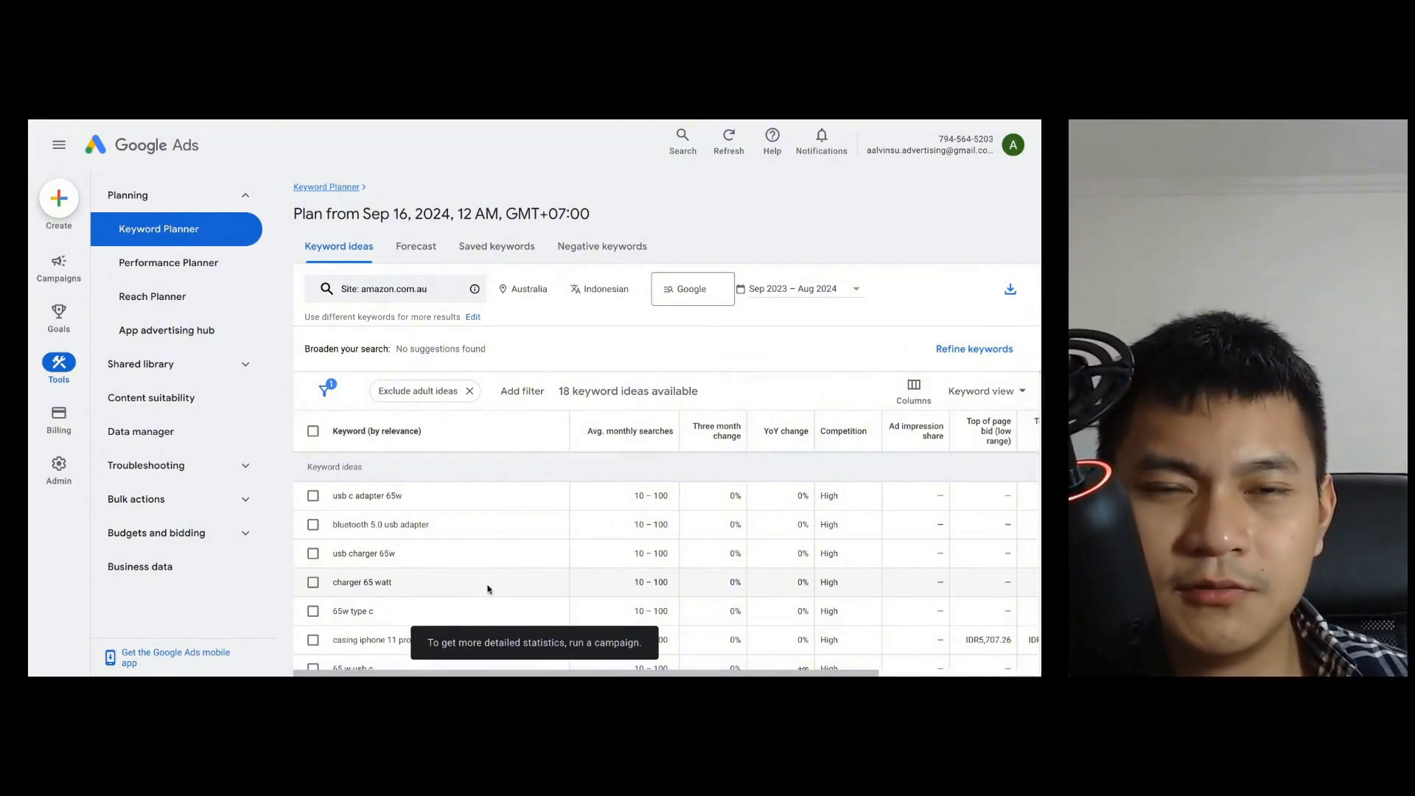
scroll(632, 545, "down", 5)
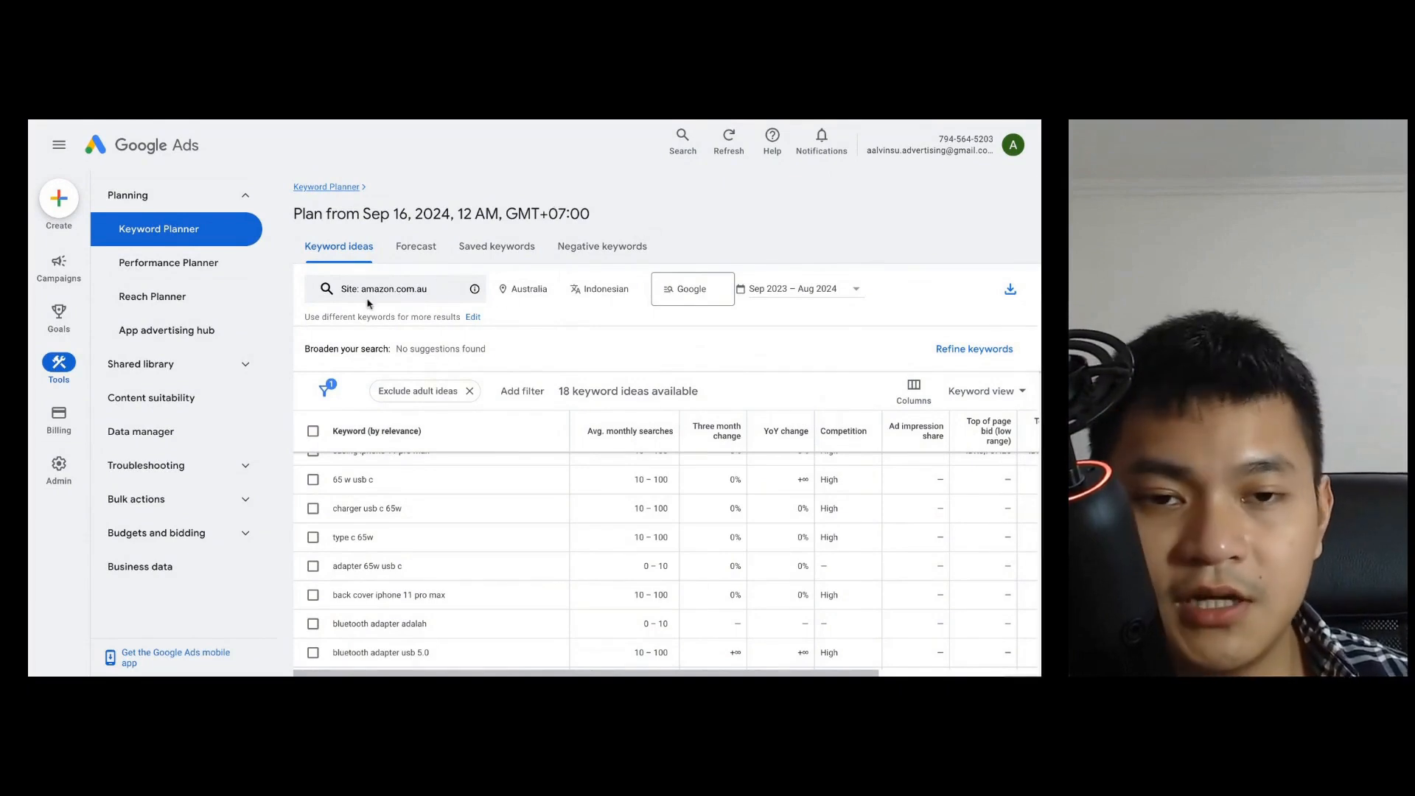
left_click(818, 295)
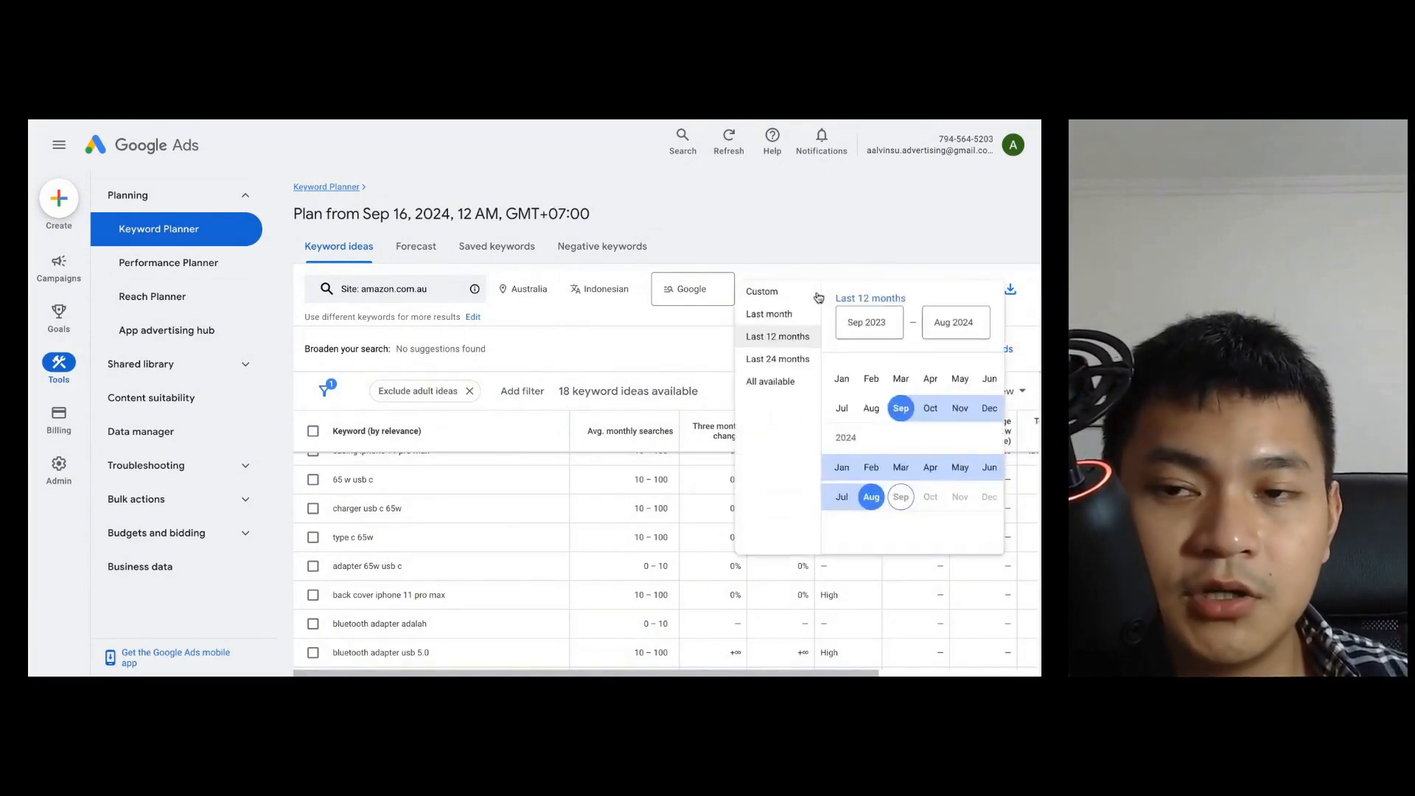
left_click(813, 239)
scroll(623, 516, "down", 5)
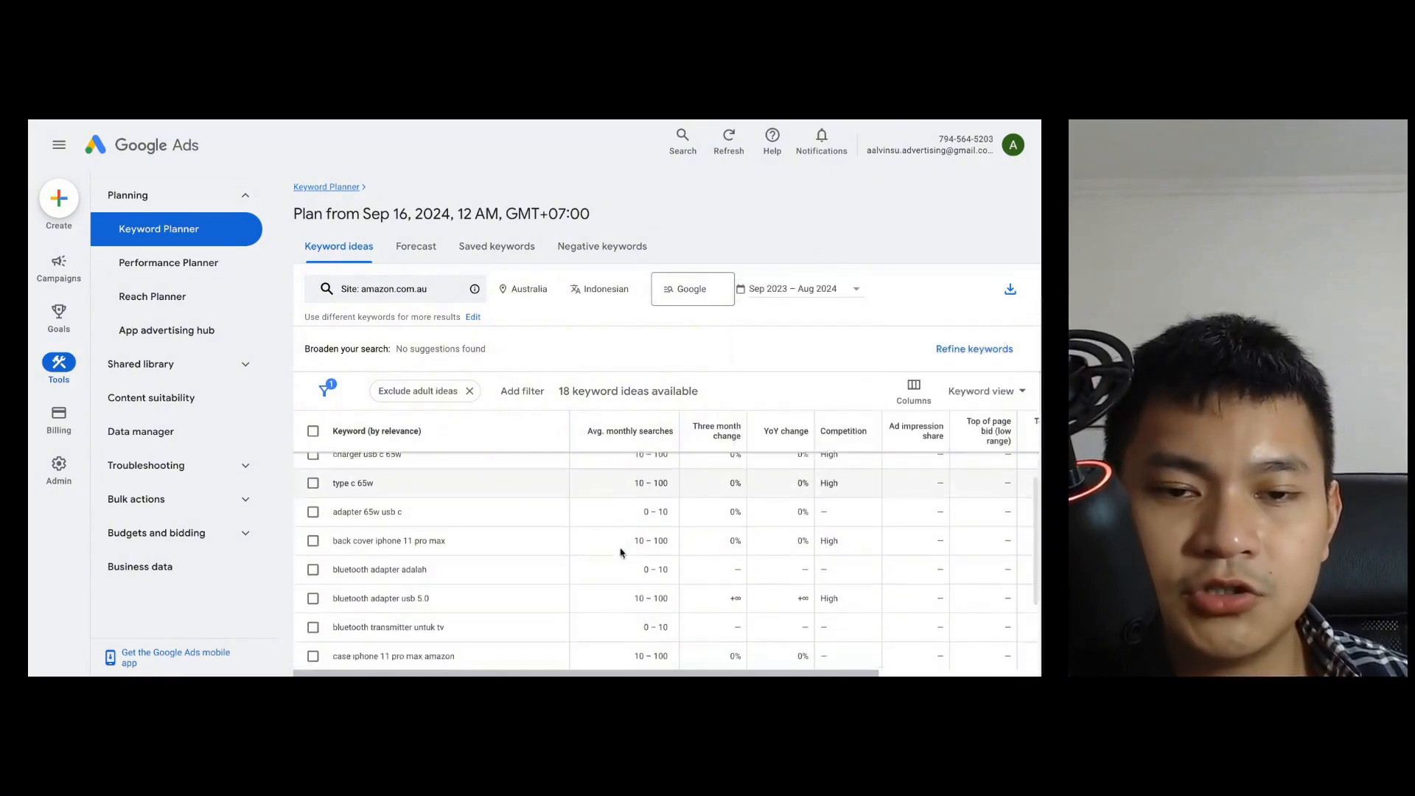
scroll(623, 560, "up", 5)
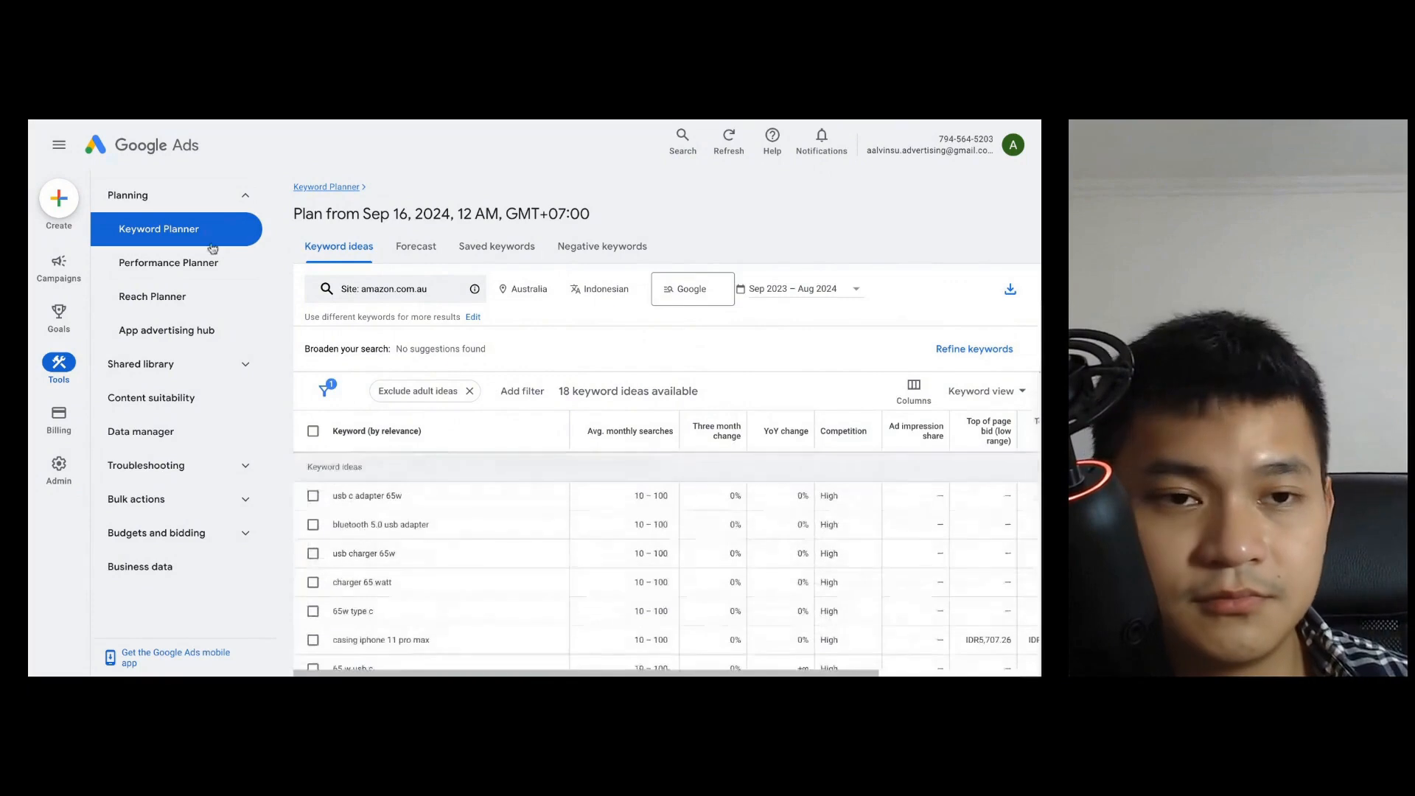
Step: View the Performance Planner page, going back briefly to Keyword Planner for comparison
left_click(168, 262)
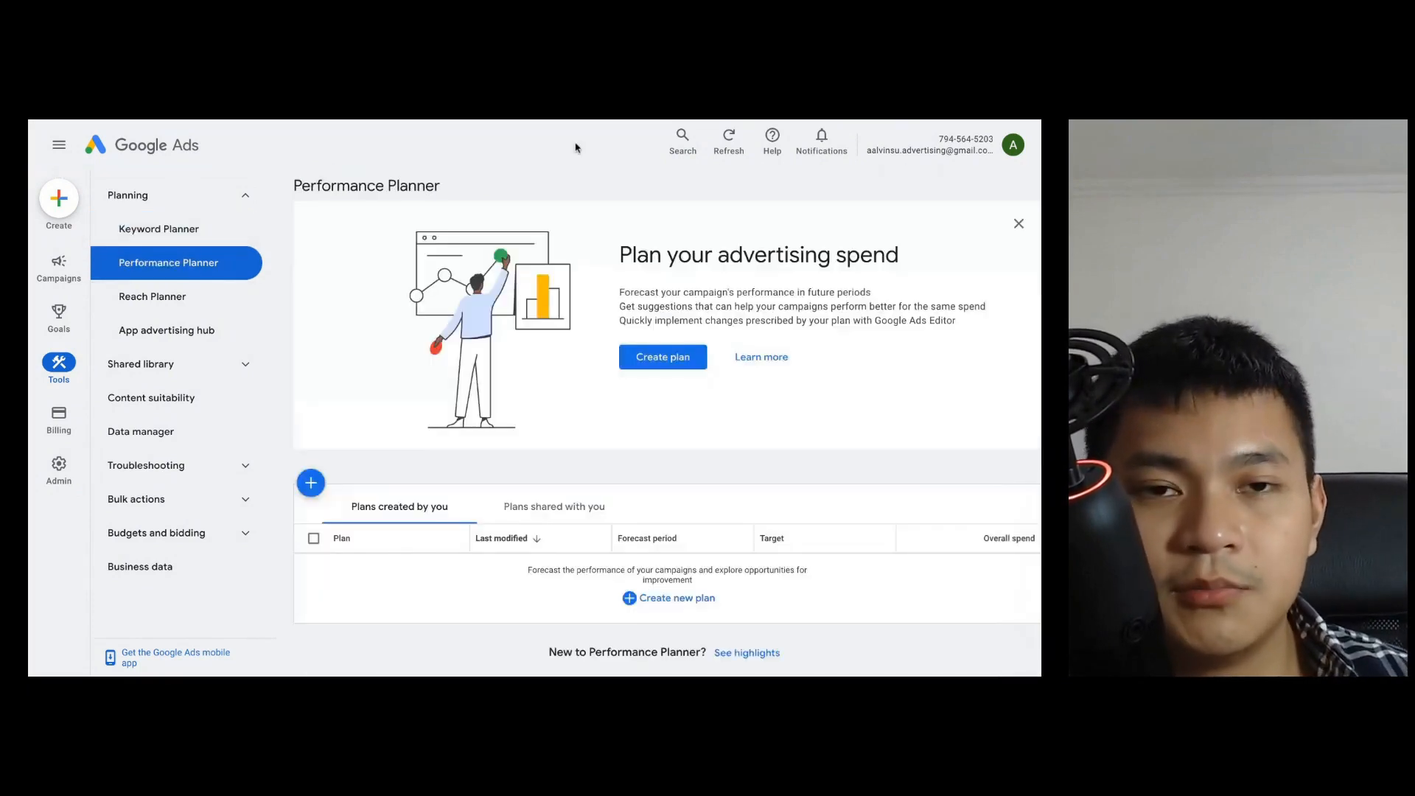
left_click(131, 234)
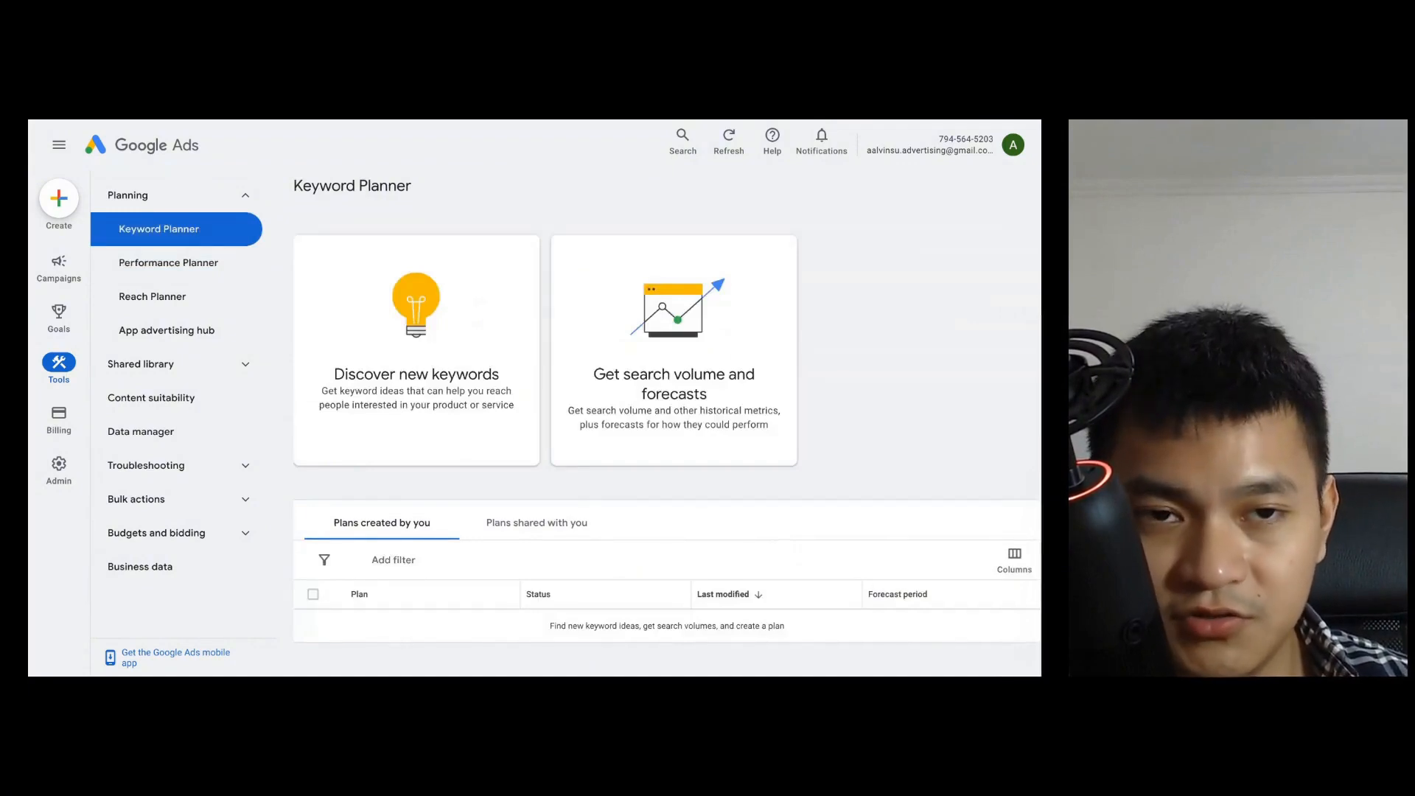
left_click(147, 270)
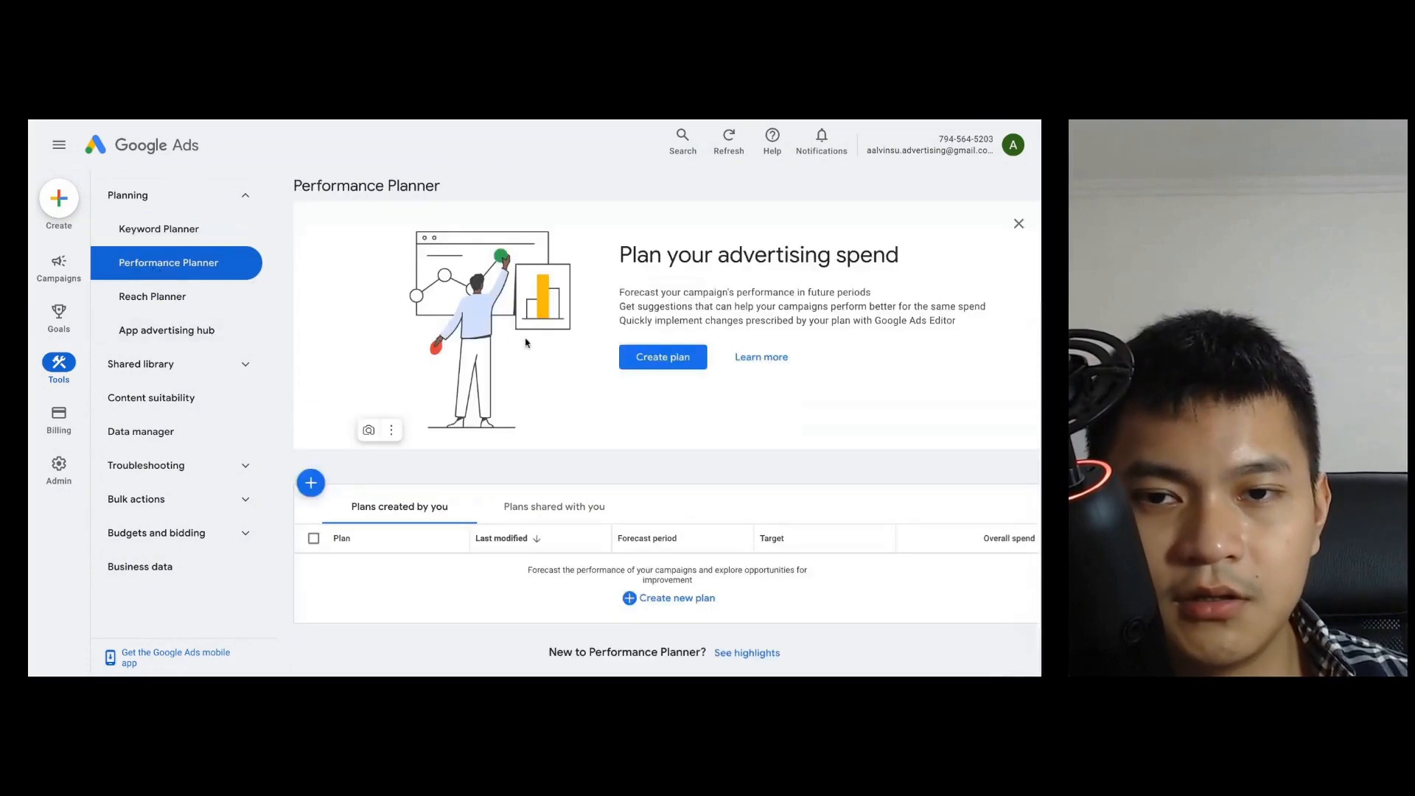
Step: Try a new performance plan with the dates set to next month, and cancel it
left_click(312, 487)
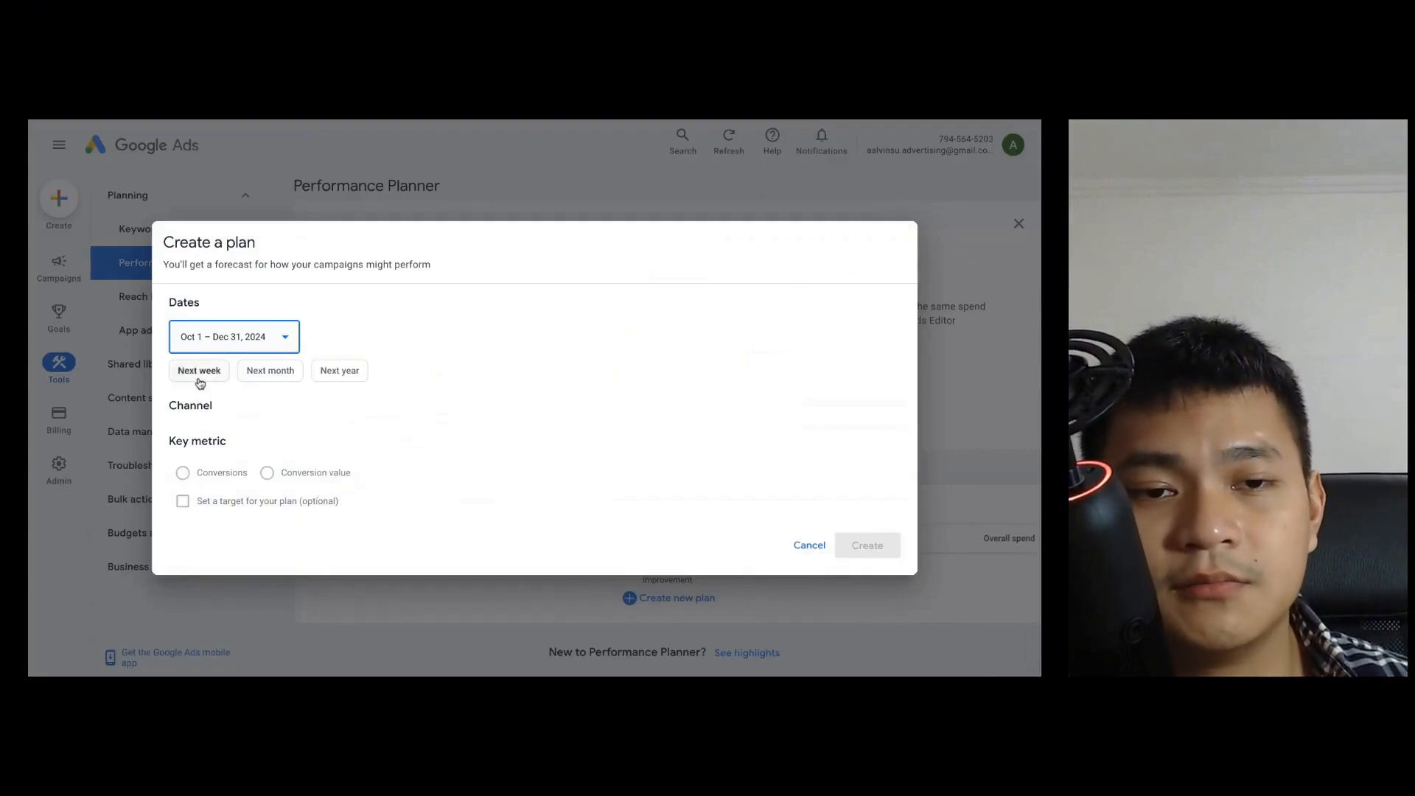
left_click(271, 370)
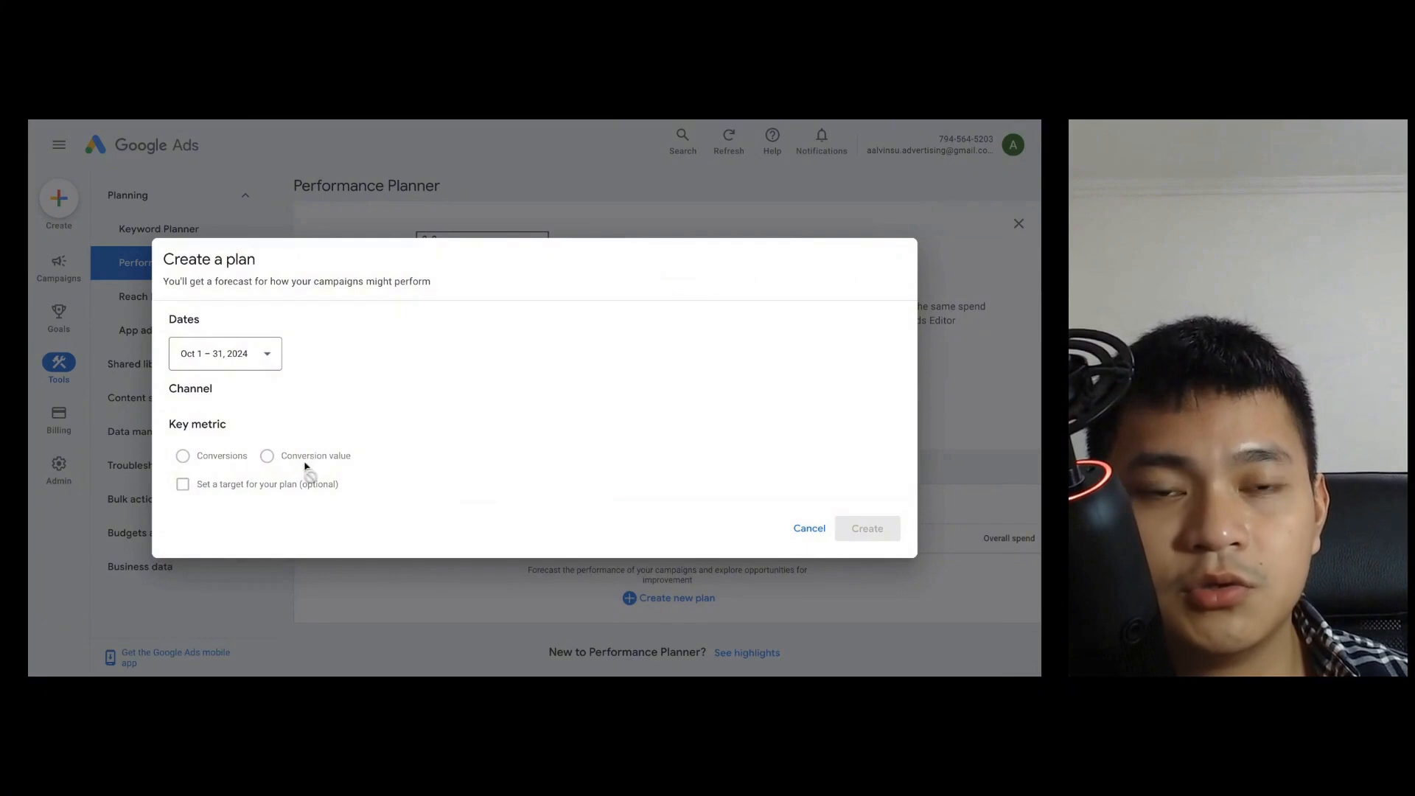
left_click(803, 531)
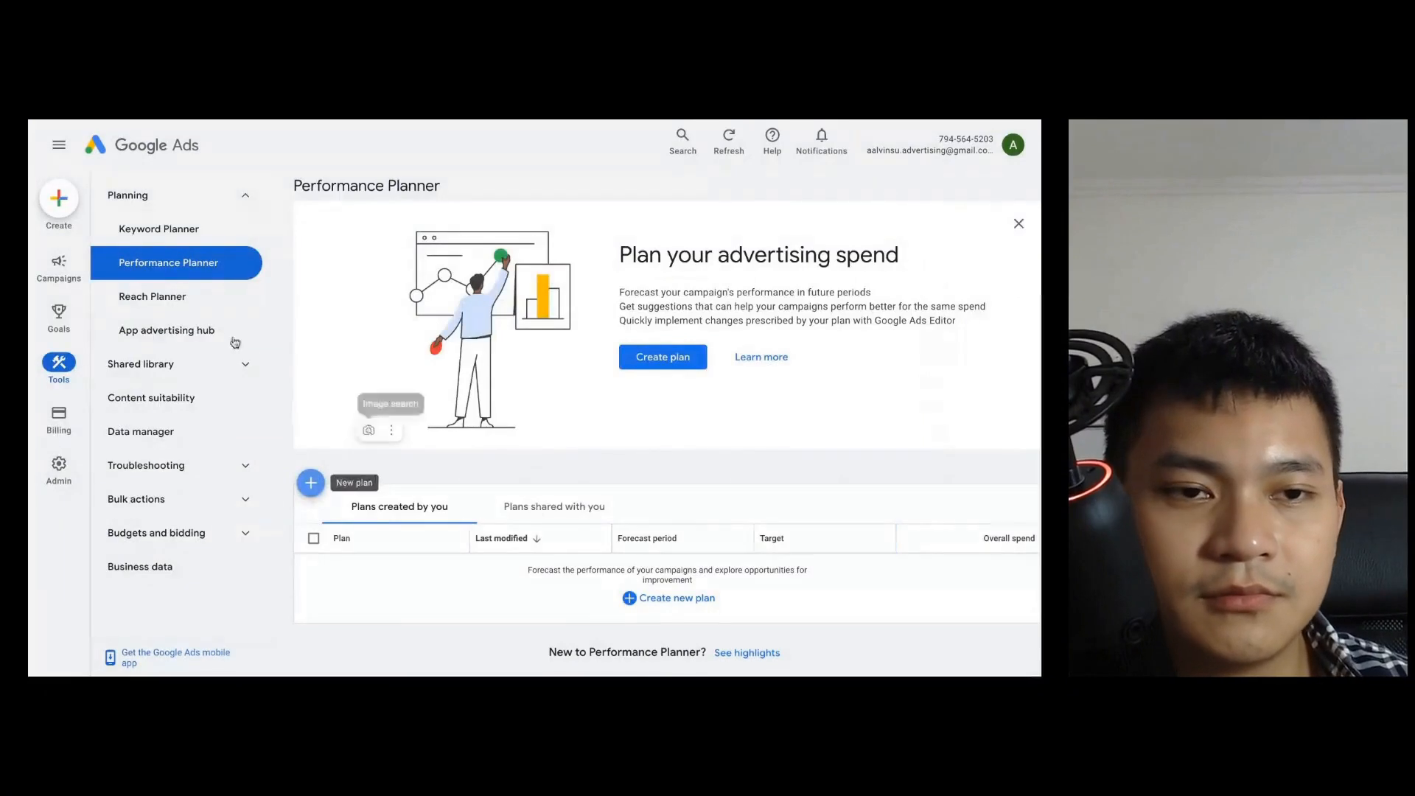
Step: View the Reach Planner page, and examine the Web to App Connect overview and conversion tracking setup in the App advertising hub
left_click(245, 308)
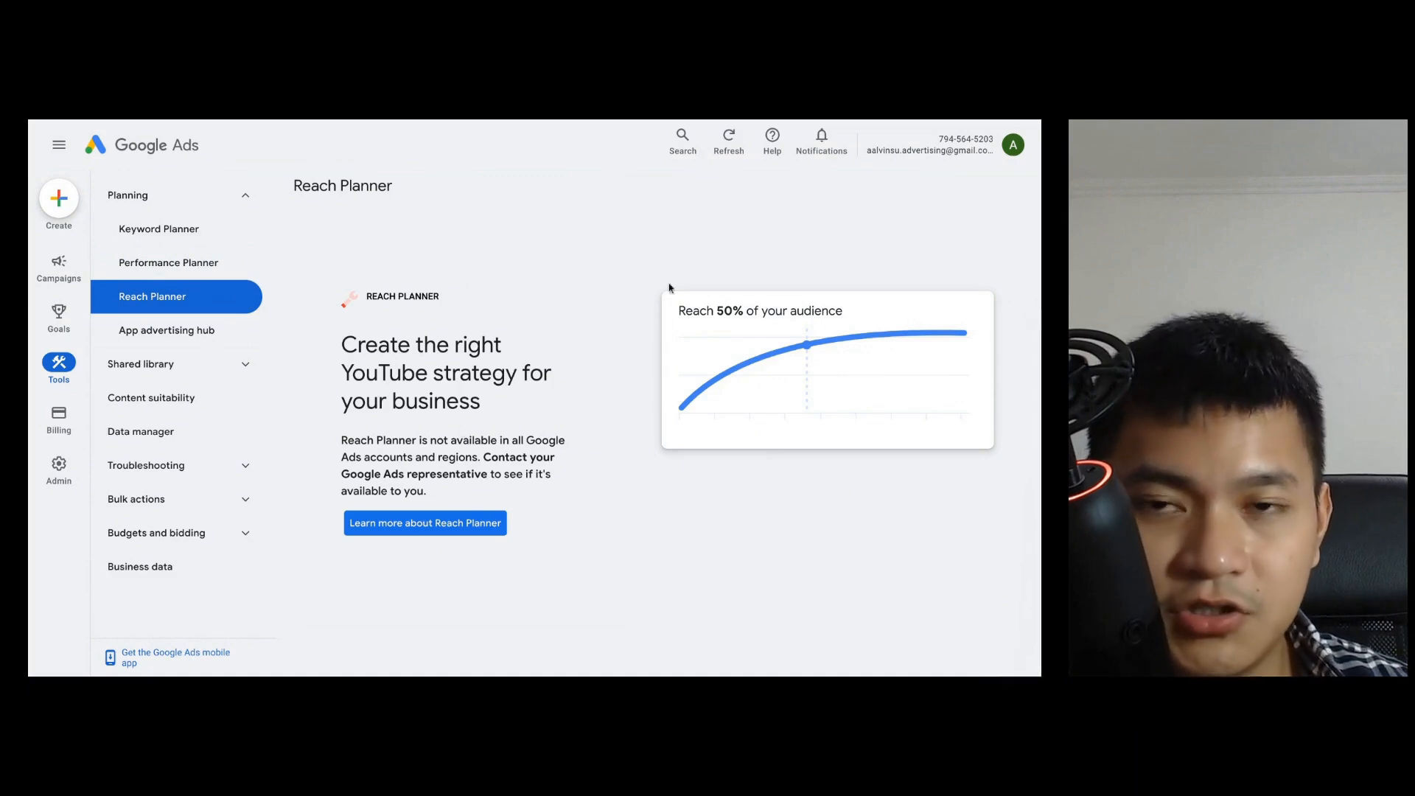
left_click(170, 333)
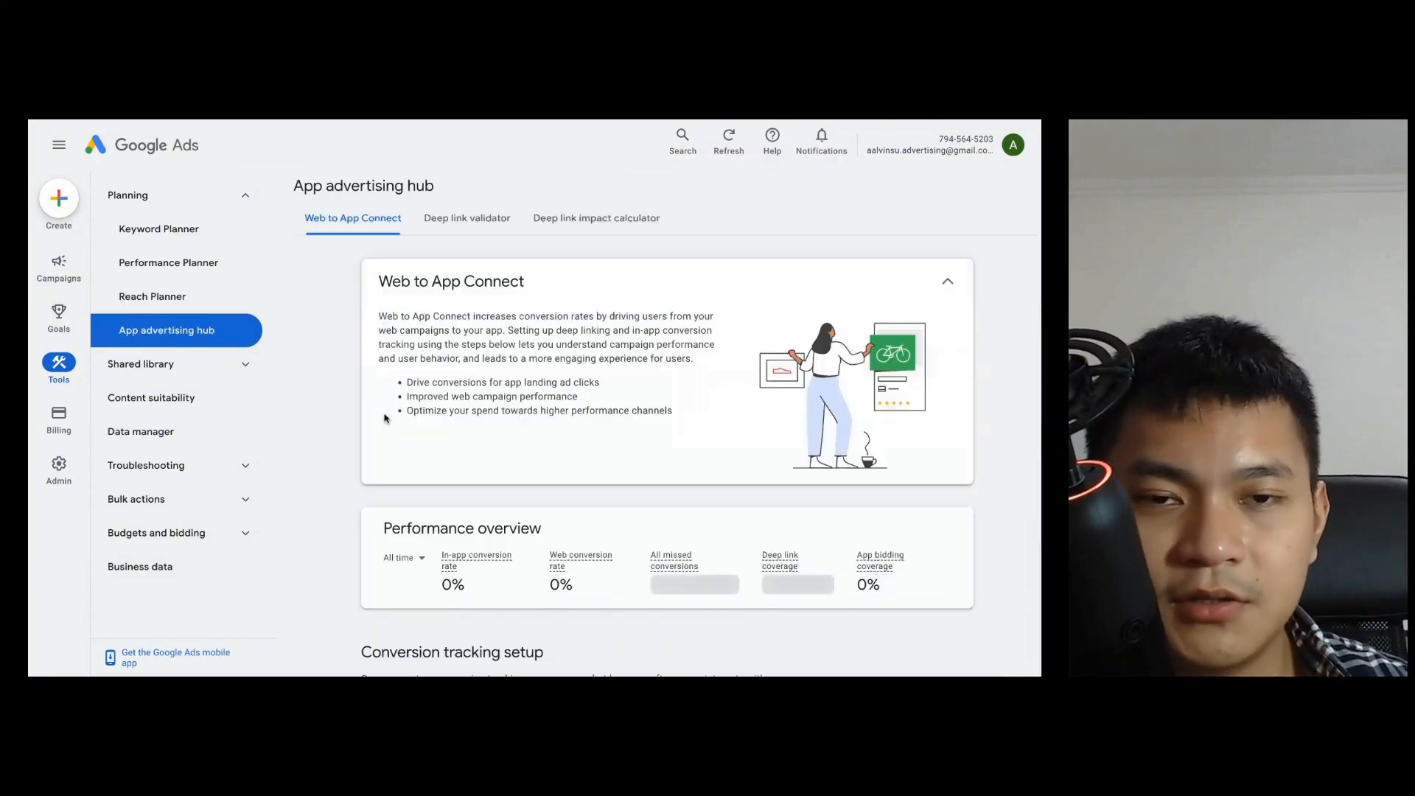
scroll(342, 454, "down", 2)
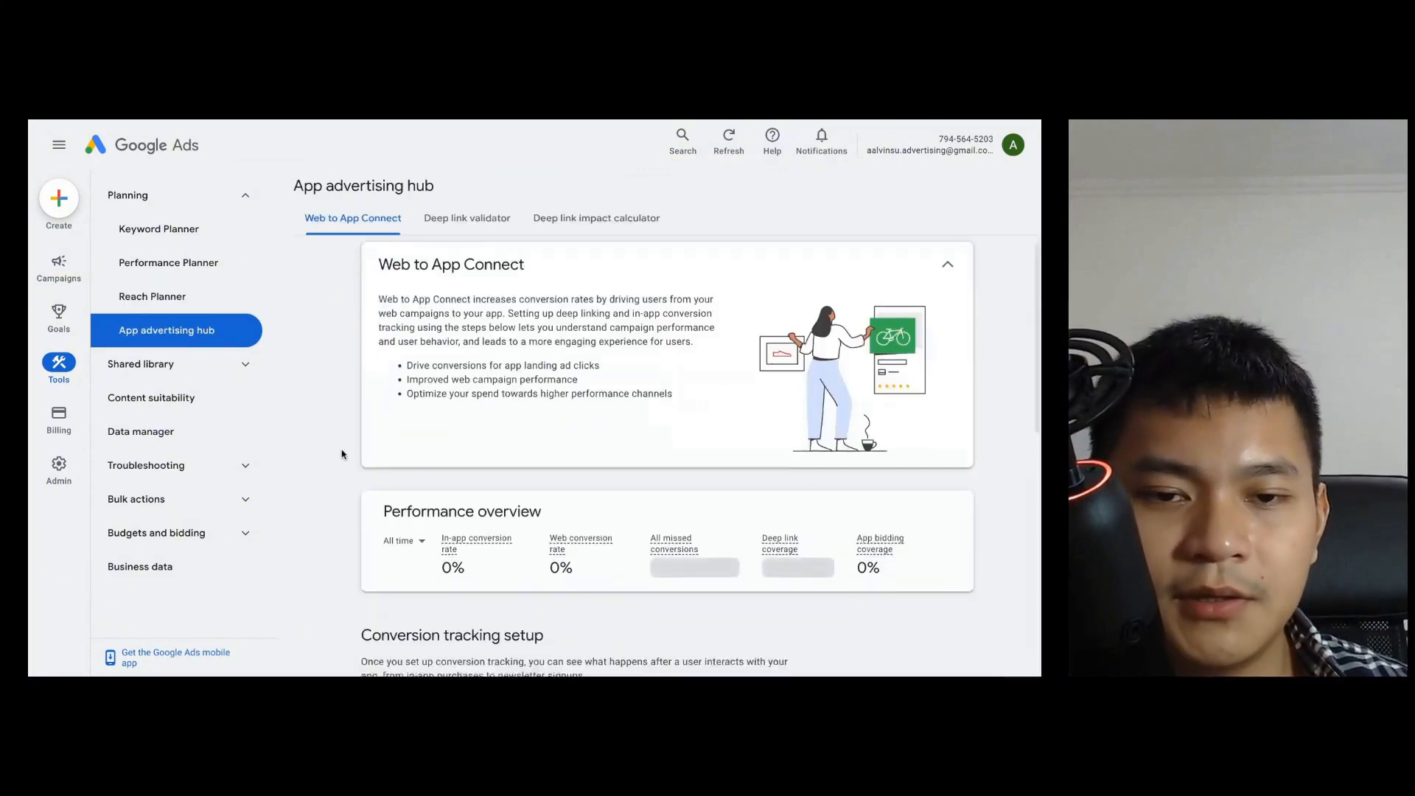
scroll(342, 454, "down", 4)
scroll(343, 454, "up", 2)
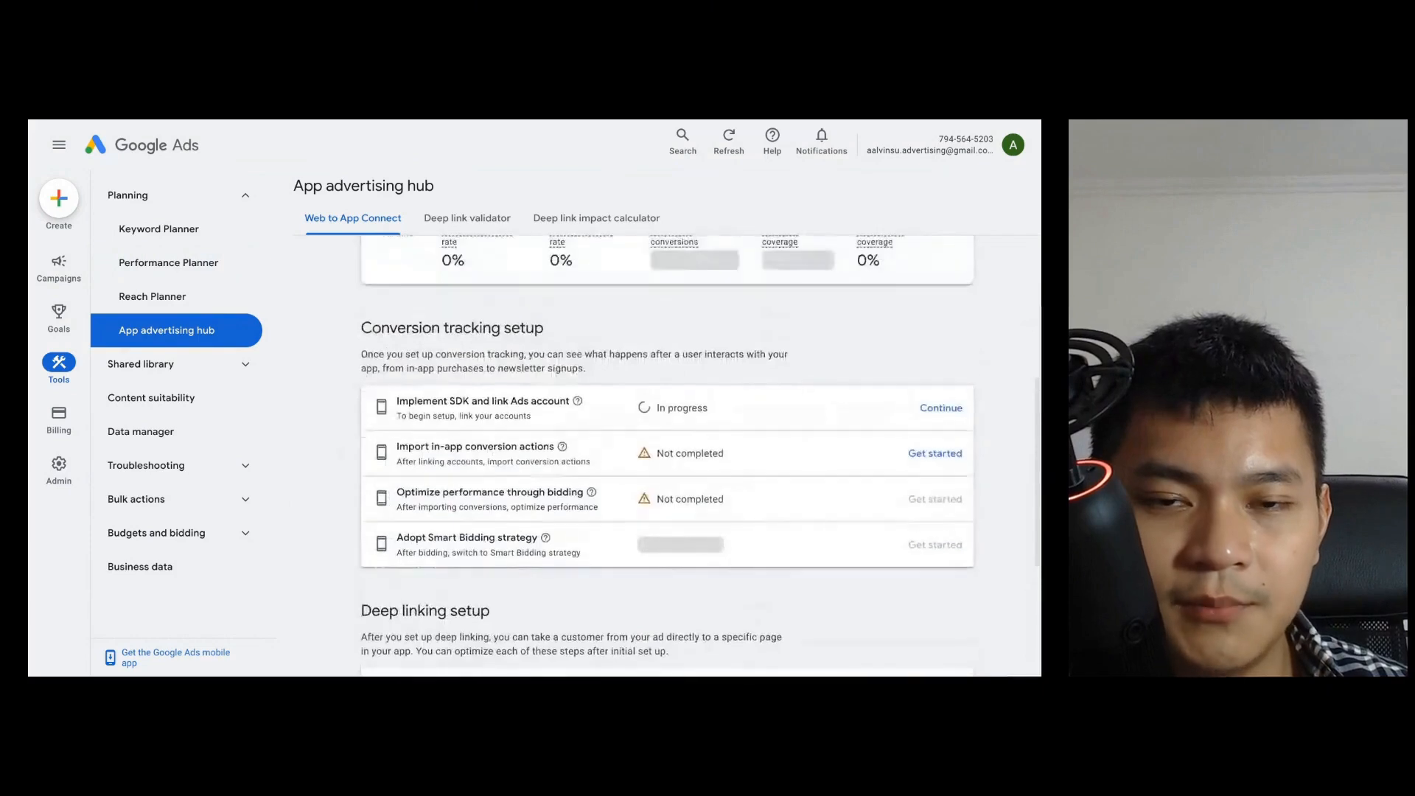
scroll(343, 454, "up", 4)
scroll(343, 454, "down", 4)
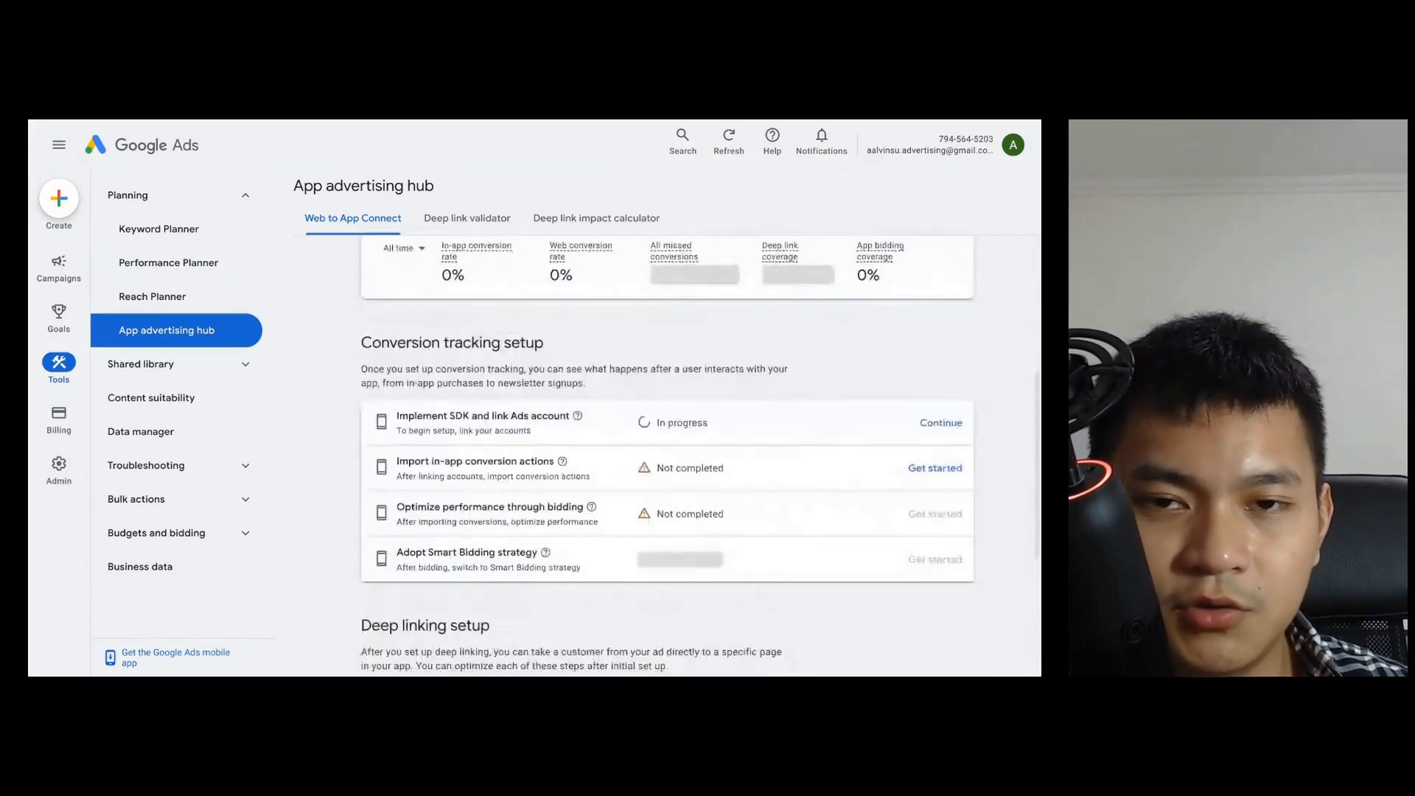
Step: Examine the performance overview and conversion tracking setup sections of the Web to App Connect page
scroll(343, 454, "up", 1)
scroll(509, 429, "up", 2)
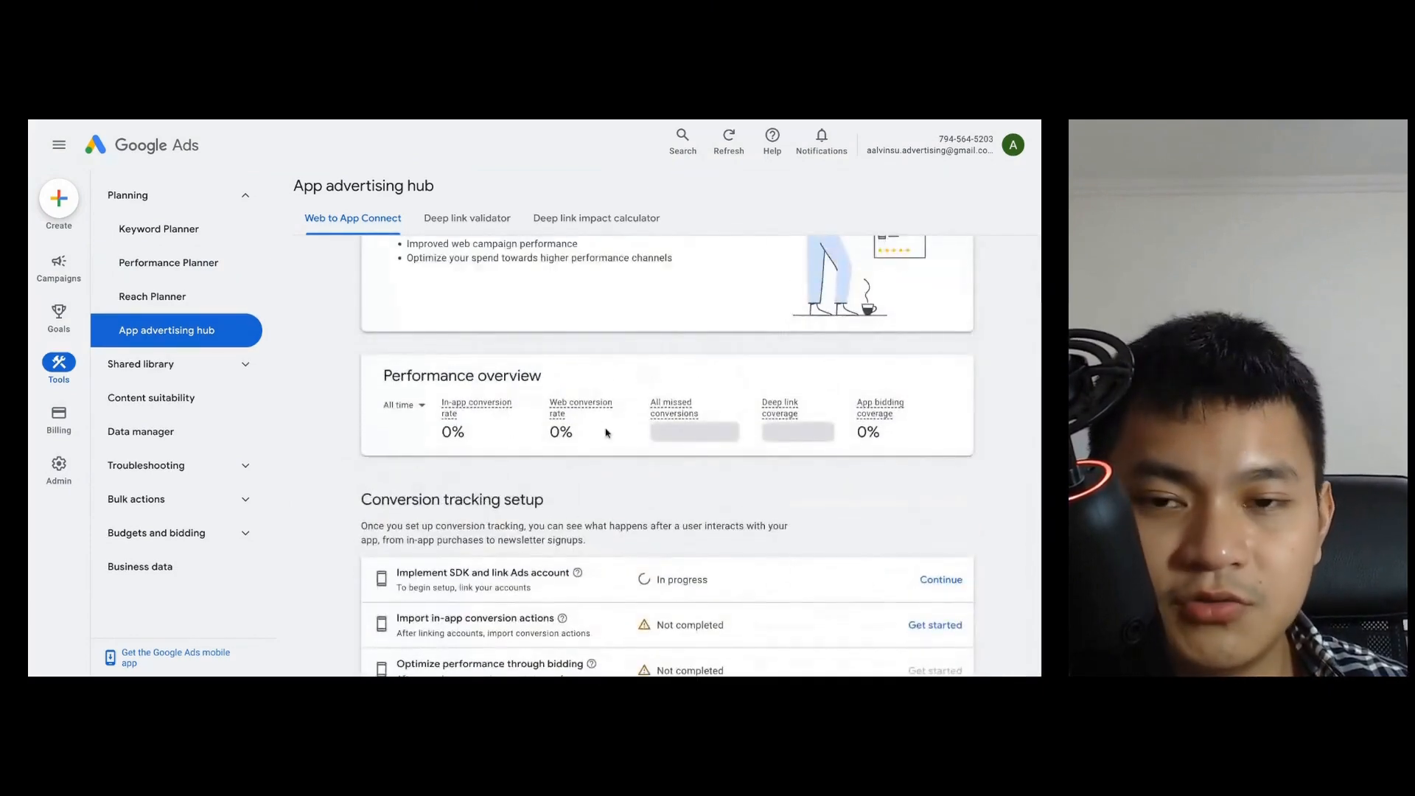
scroll(605, 432, "down", 4)
scroll(606, 433, "up", 7)
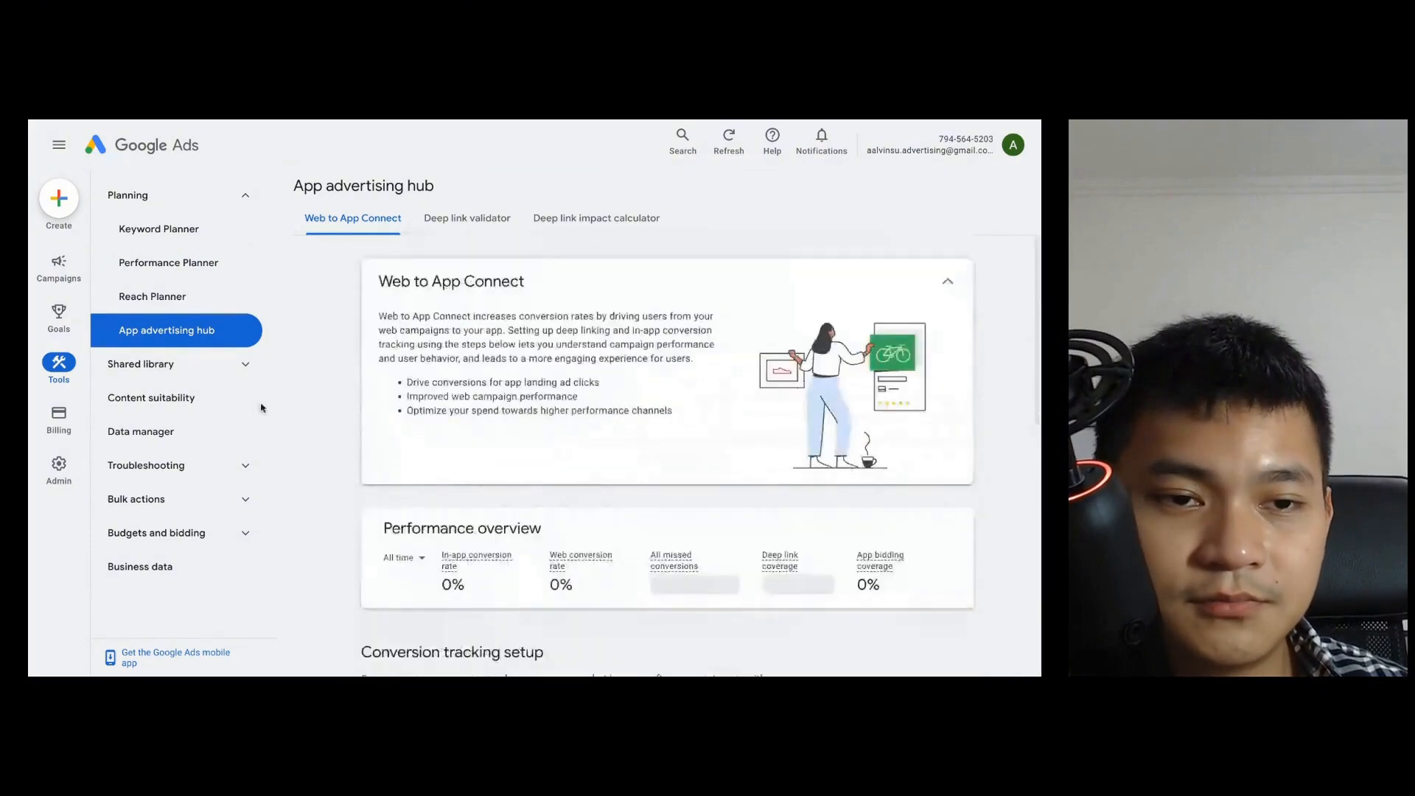
Step: View the Audience manager in the shared library, covering data segments, audiences, combined segments and data insights
left_click(210, 366)
left_click(157, 399)
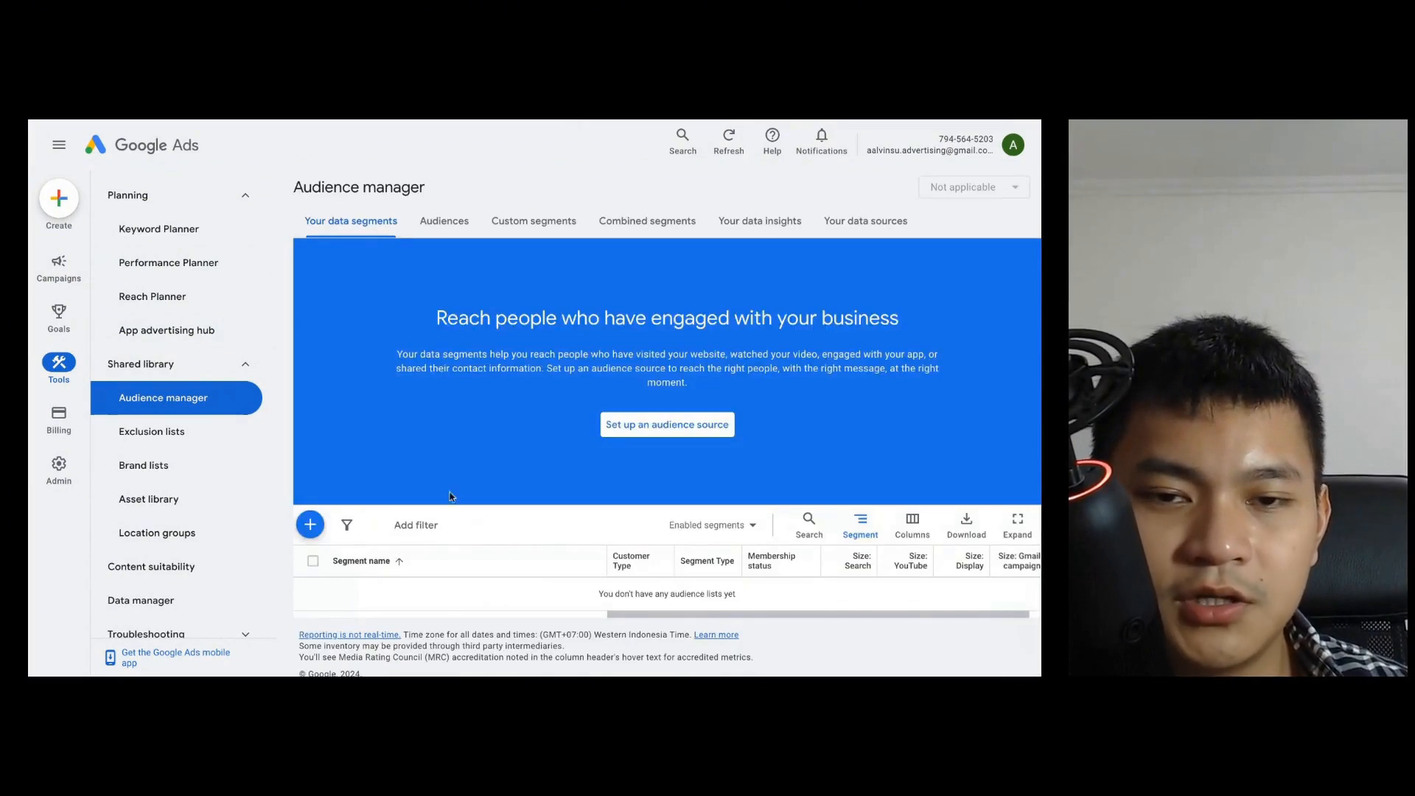
left_click(434, 224)
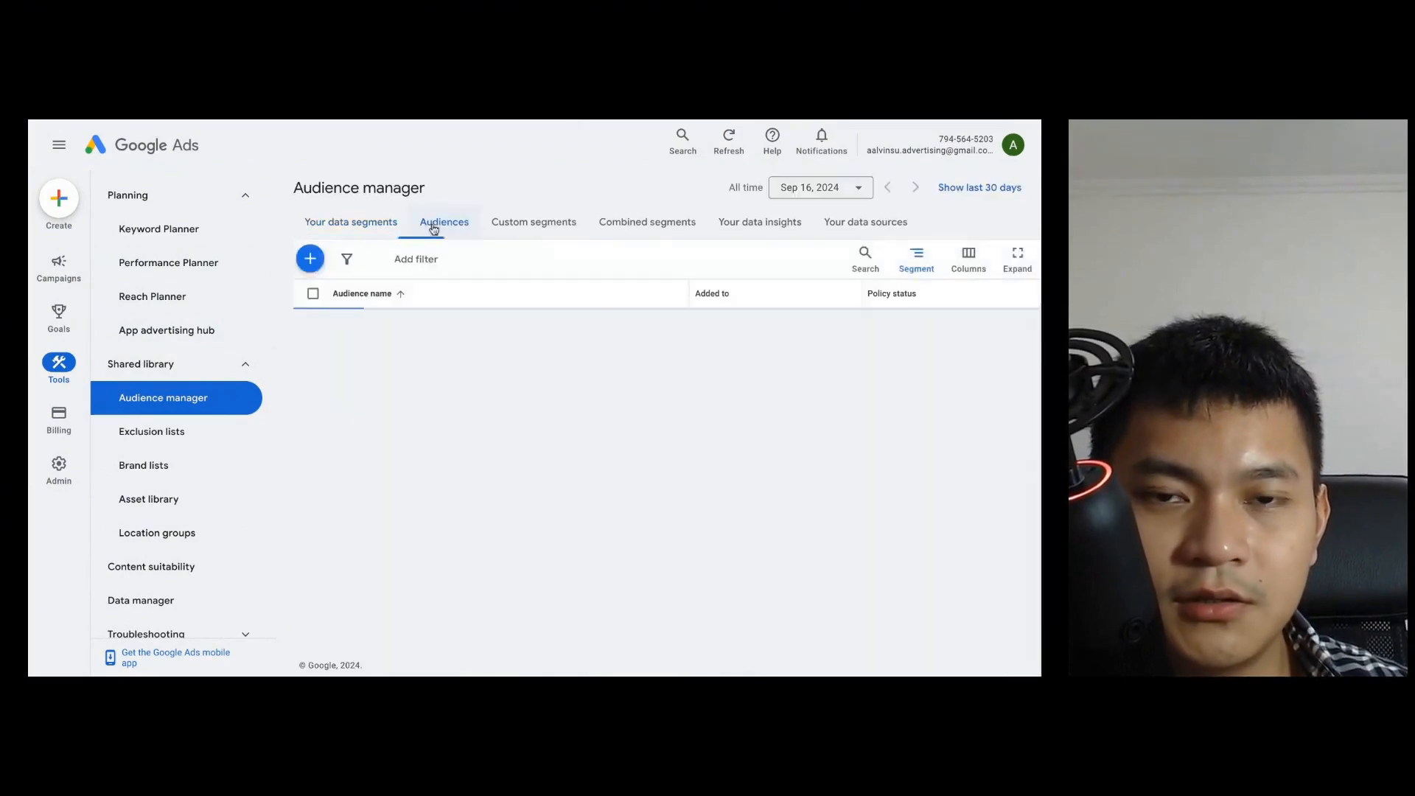
left_click(337, 225)
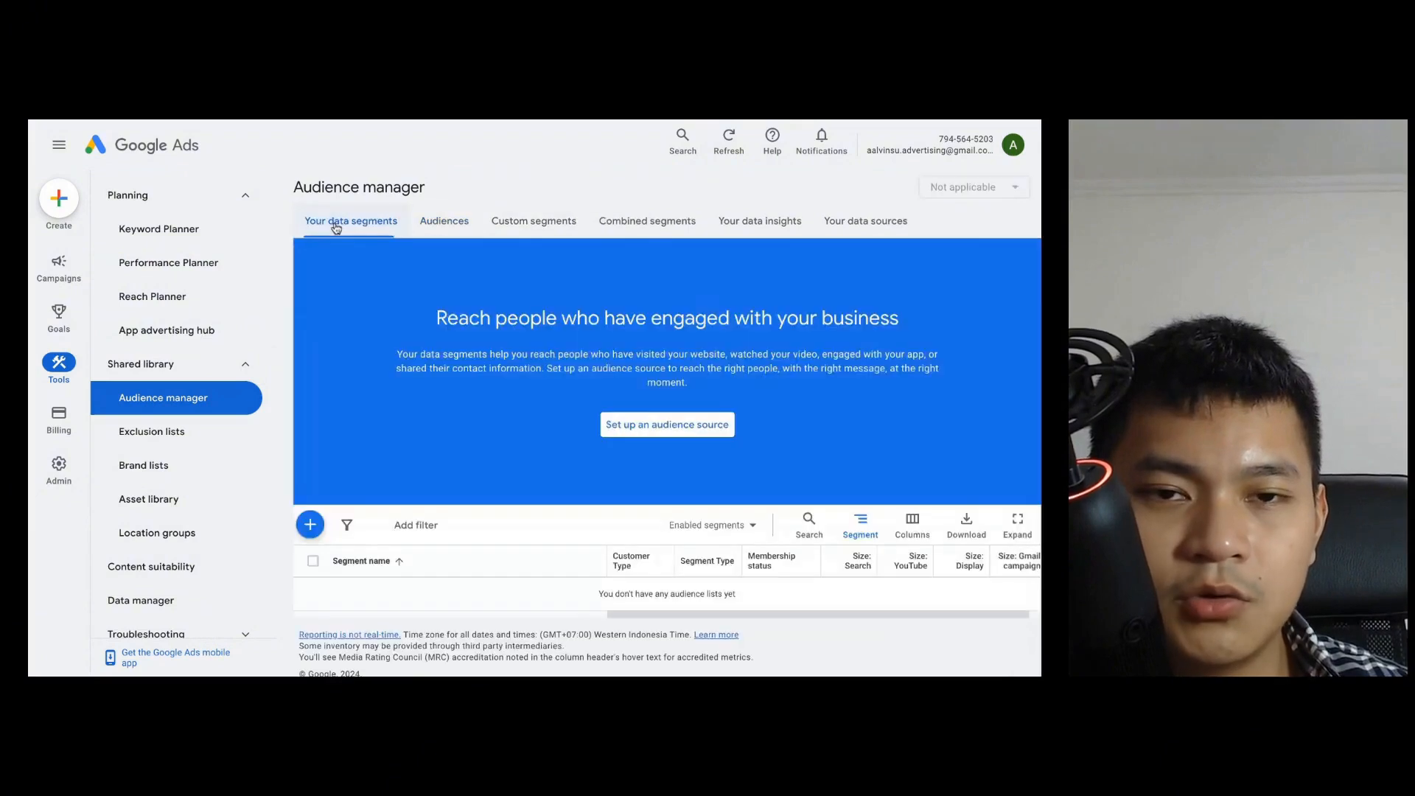
left_click(623, 227)
left_click(729, 225)
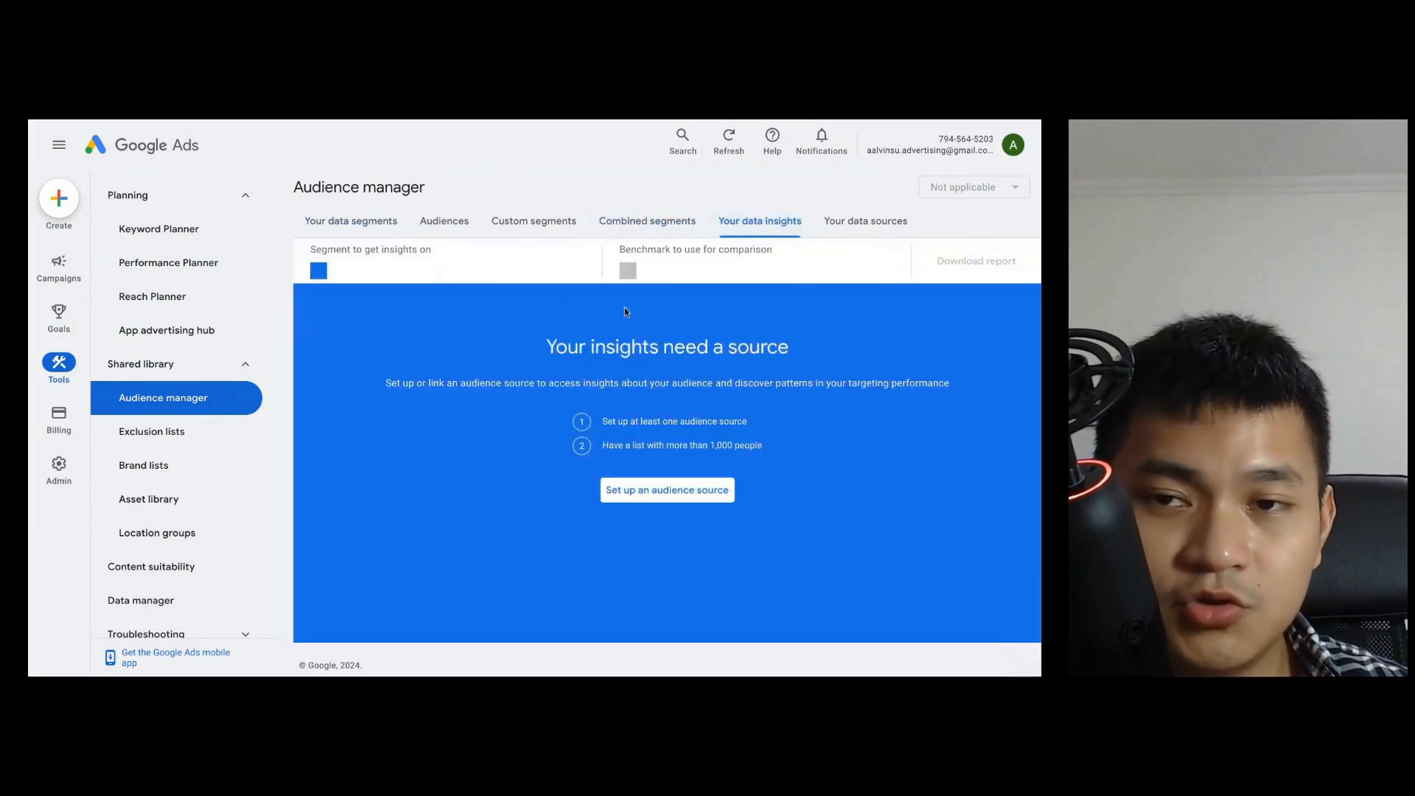
Step: Examine the available audience data sources, including the YouTube linking page, and return to the data sources list
left_click(862, 225)
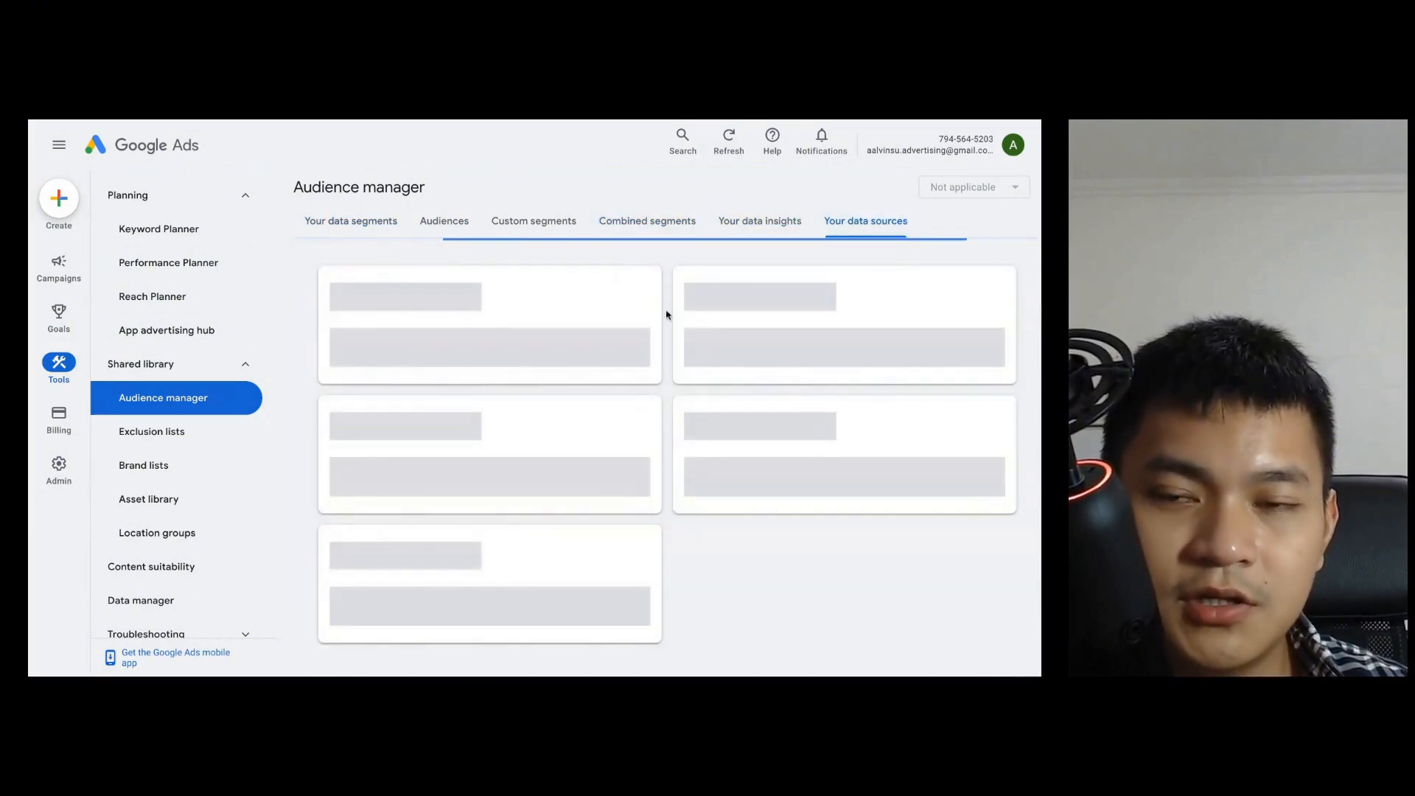
scroll(667, 333, "down", 4)
left_click(946, 454)
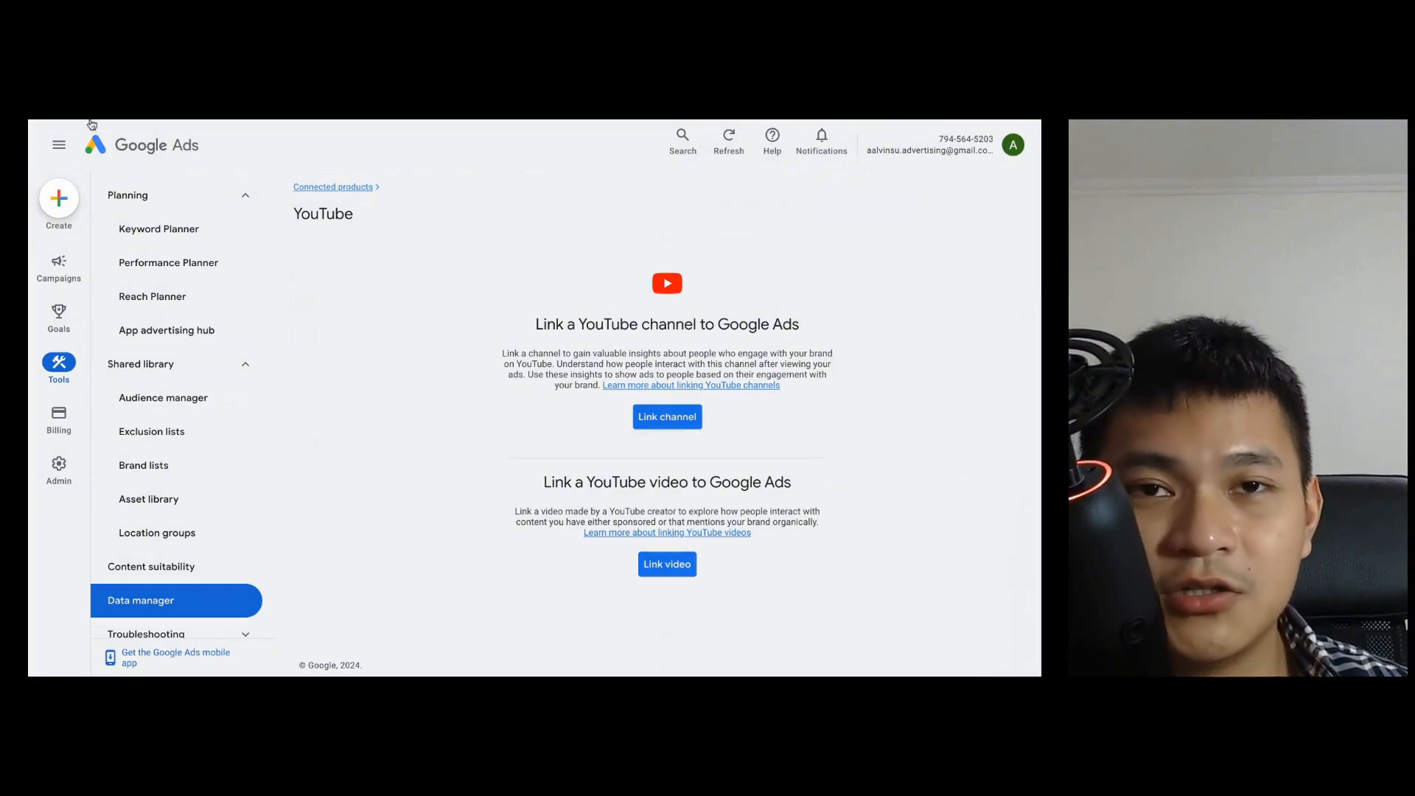
key("alt+Left")
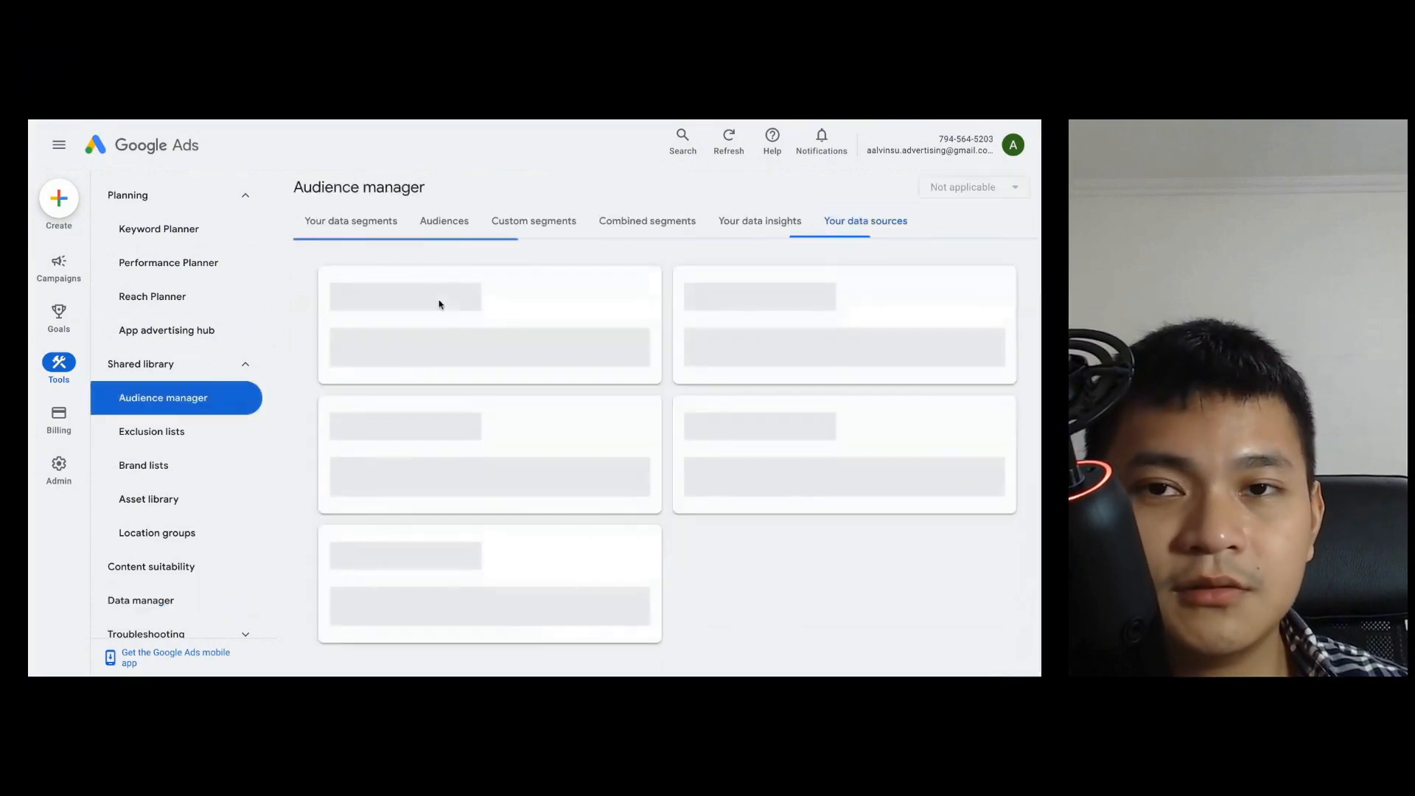
scroll(667, 551, "down", 4)
scroll(667, 551, "up", 5)
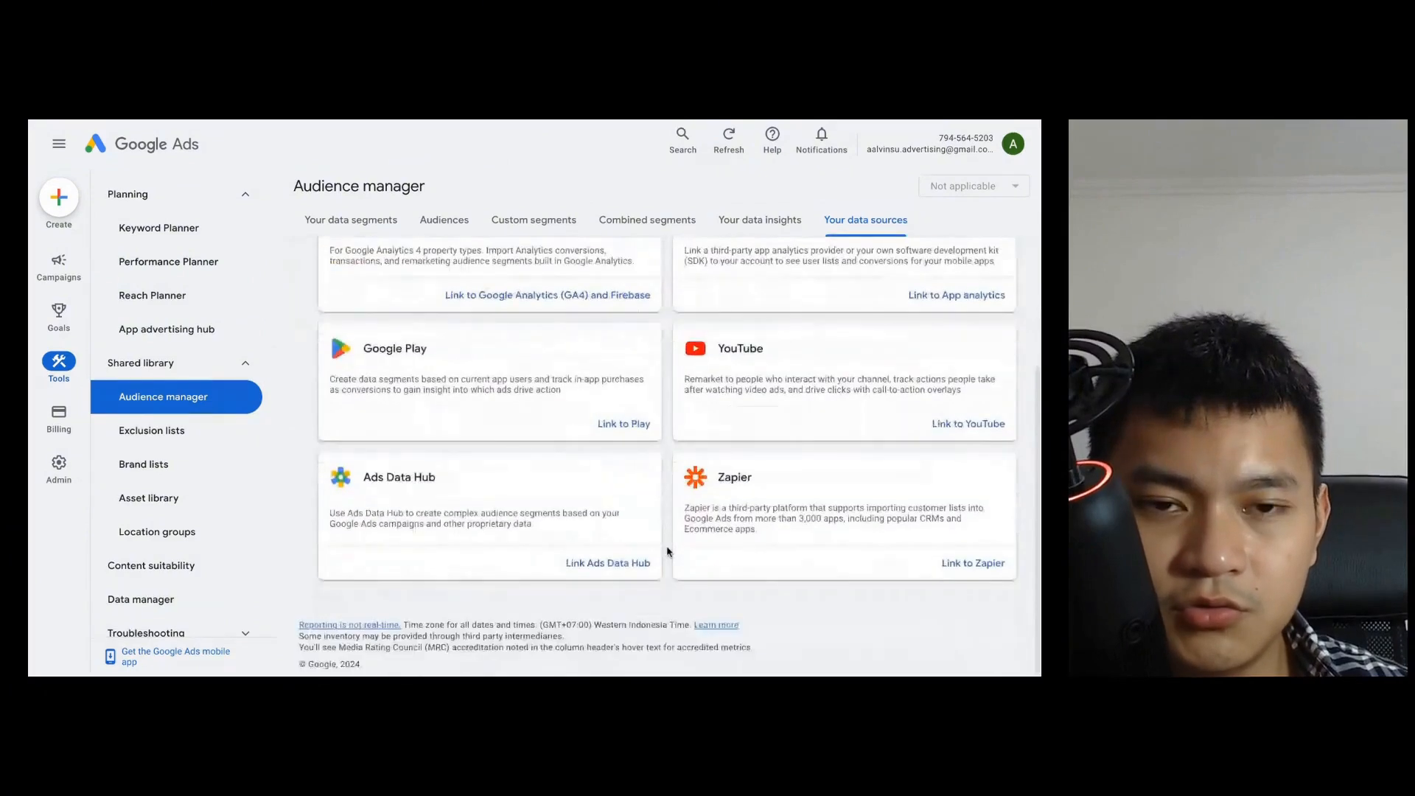
scroll(669, 533, "down", 2)
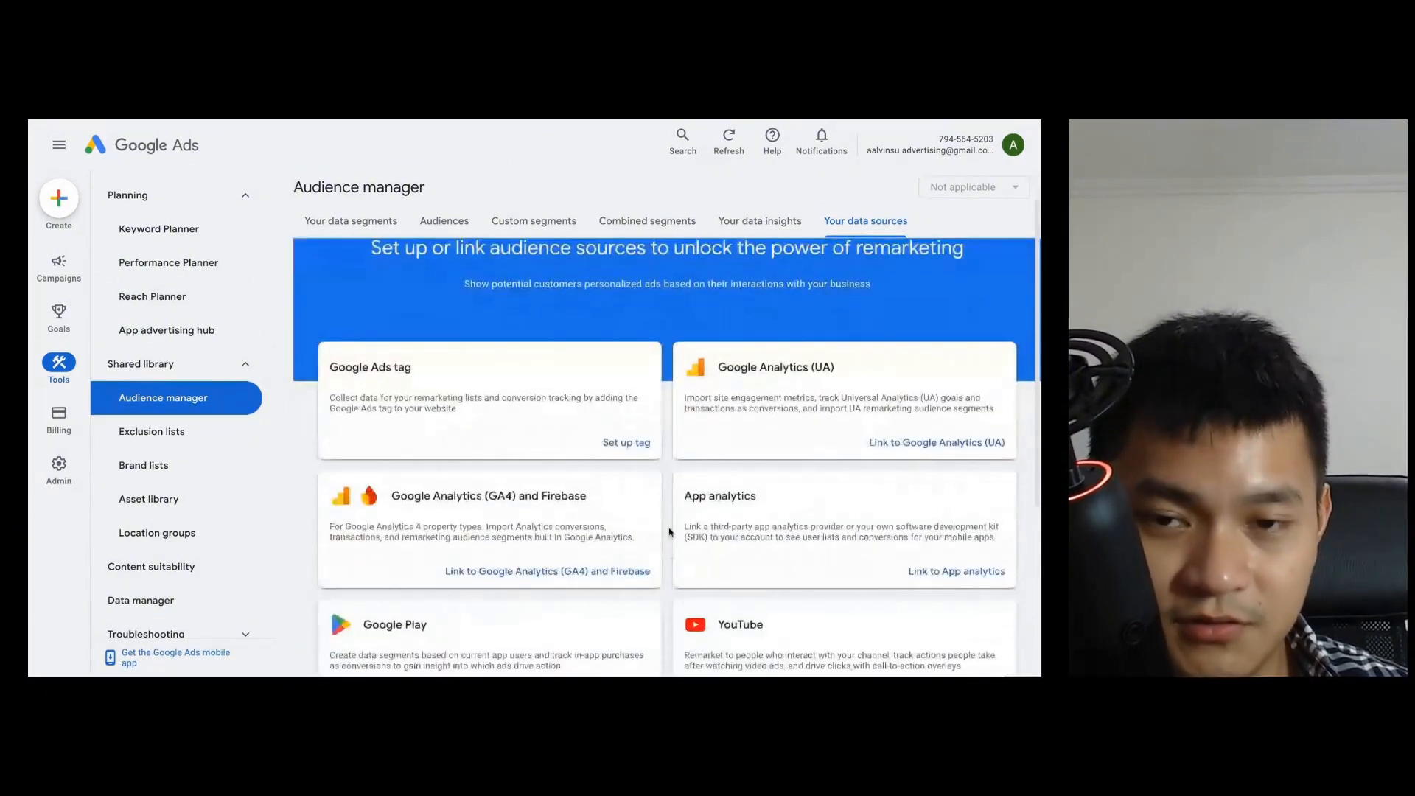
Step: View the Exclusion lists and Brand lists pages, and look at the new account-level brand list form without saving it
left_click(155, 435)
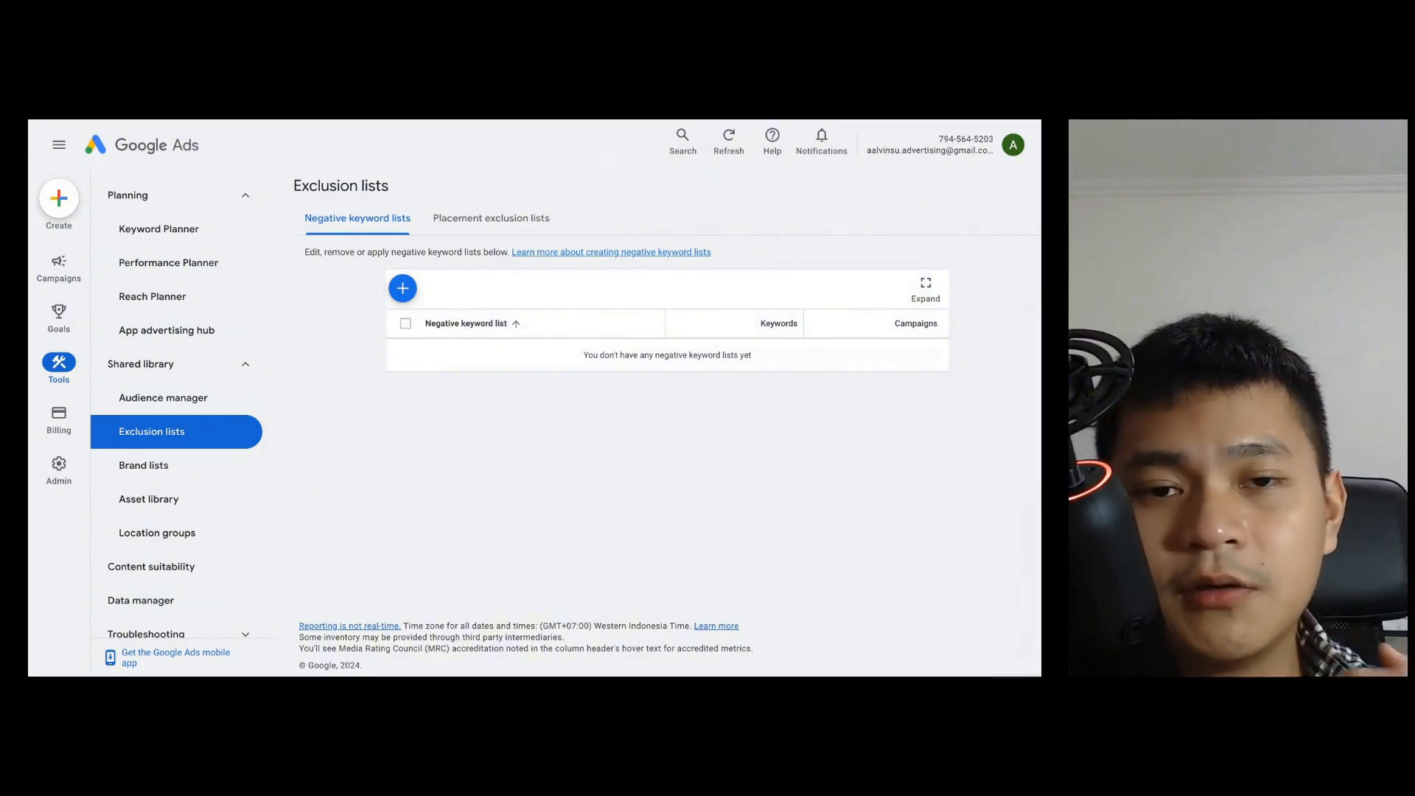
left_click(164, 473)
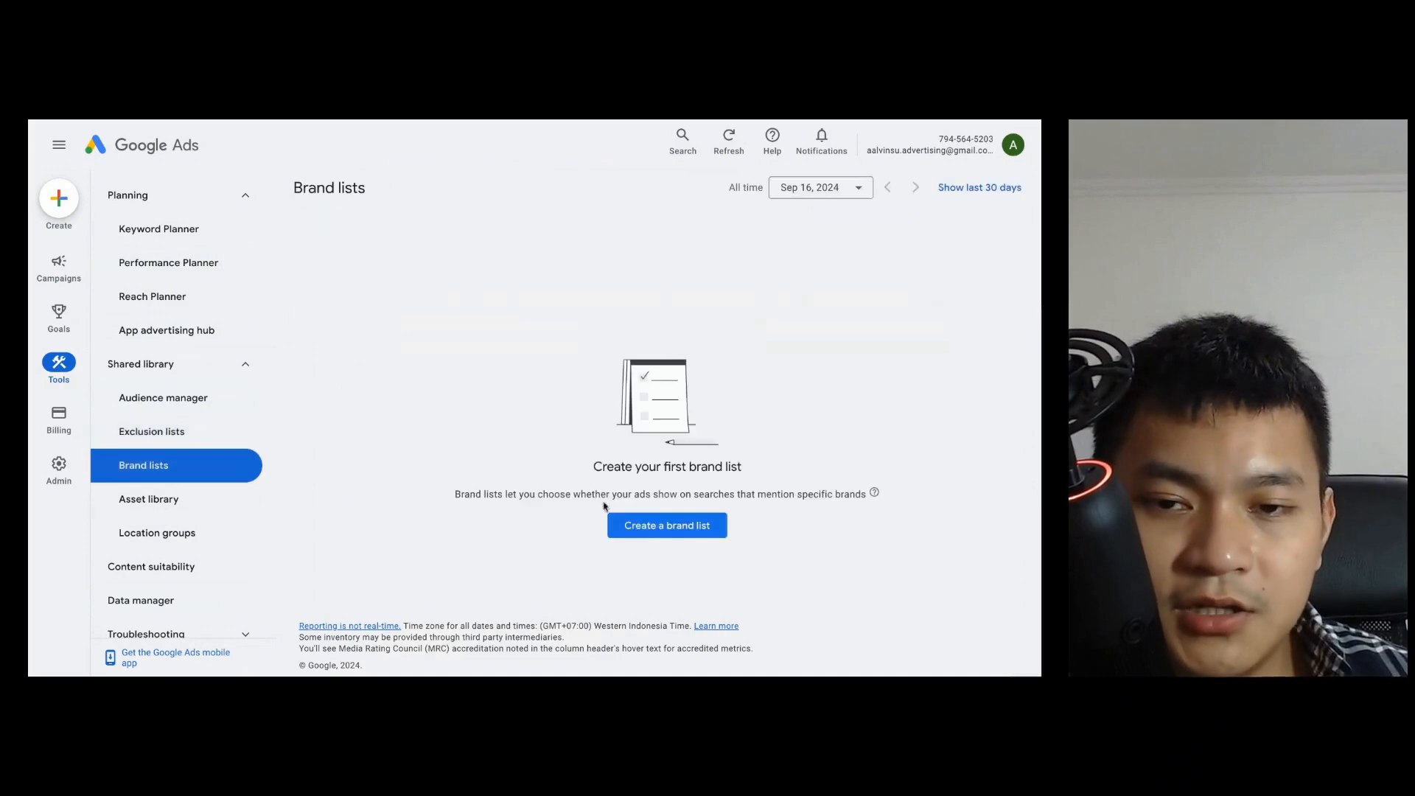
left_click(665, 524)
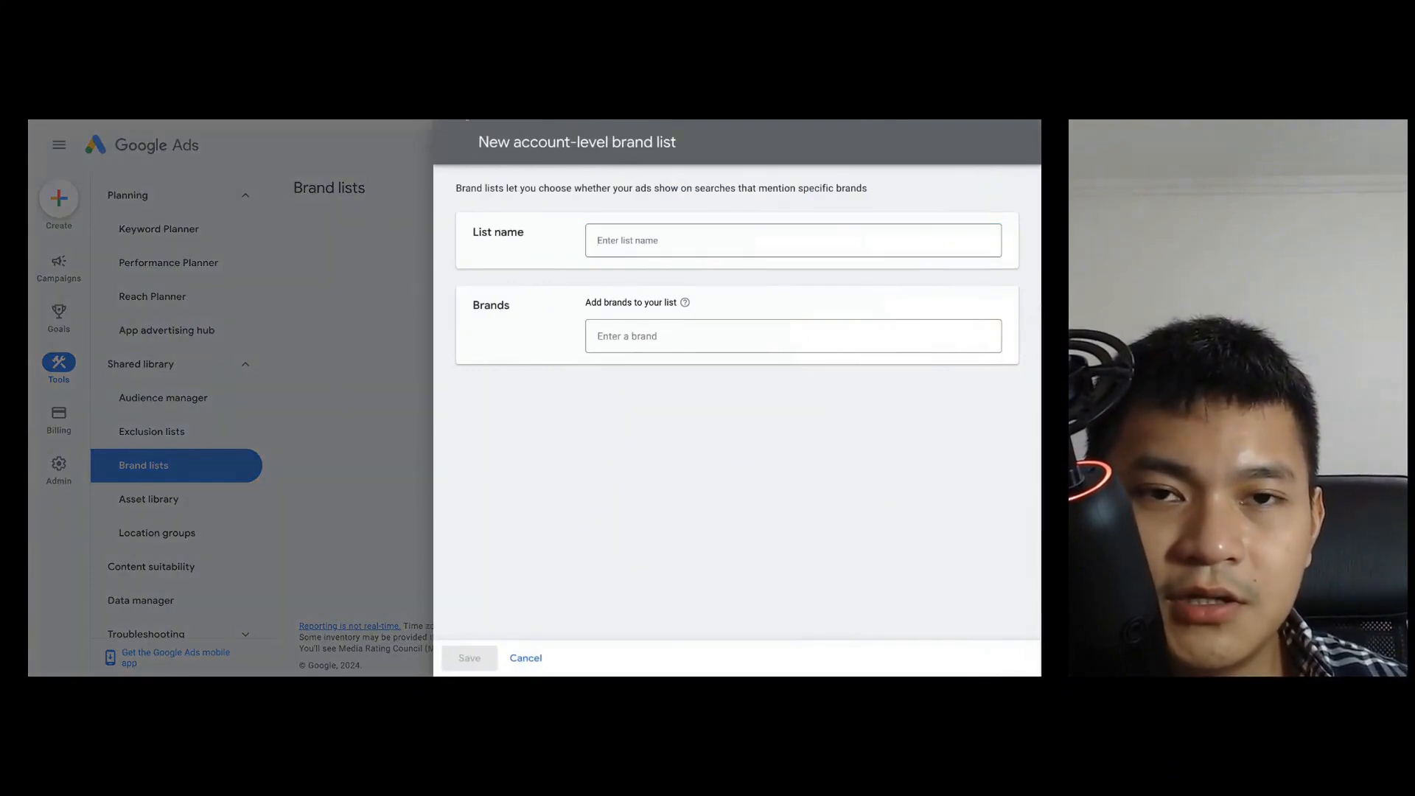
left_click_drag(449, 347, 417, 353)
left_click(417, 350)
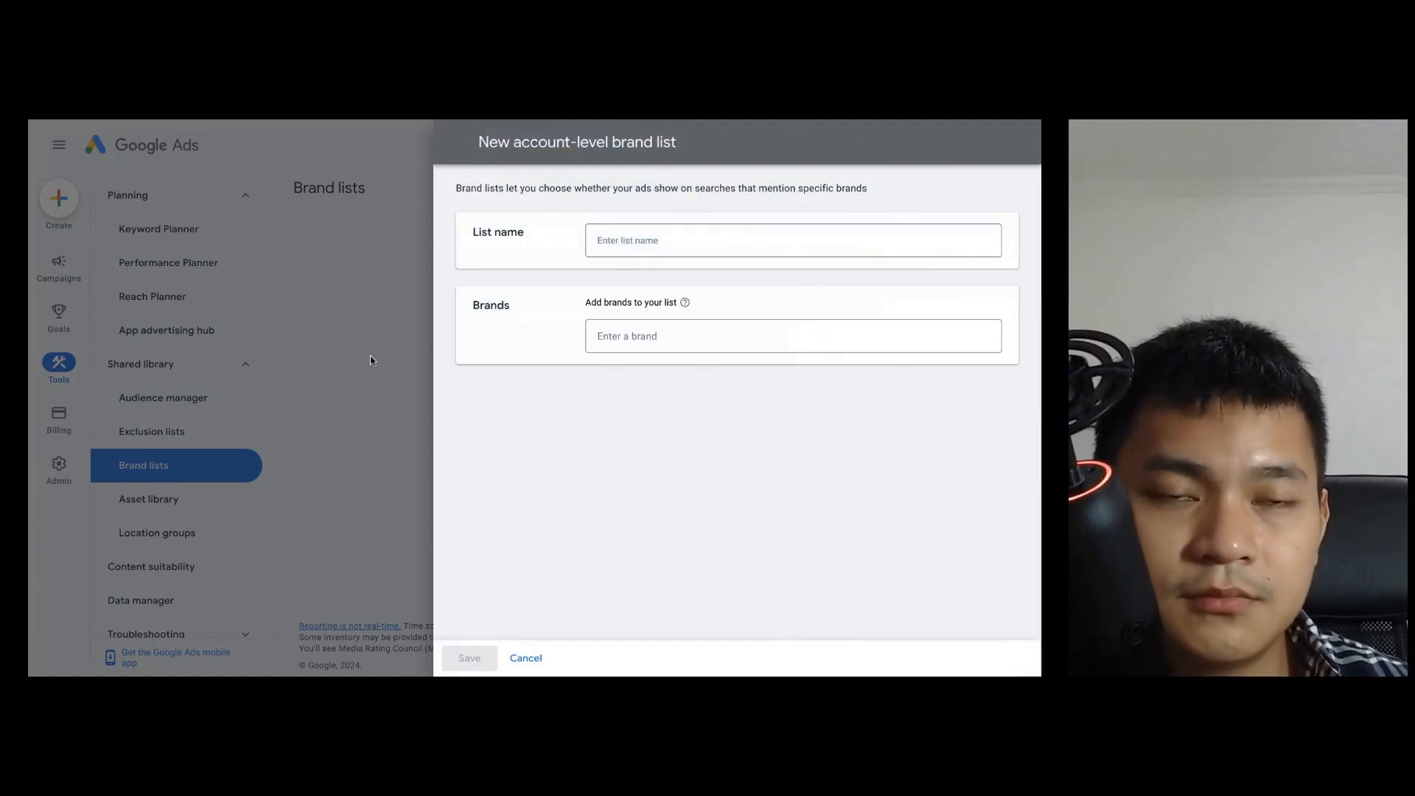
key("super+r")
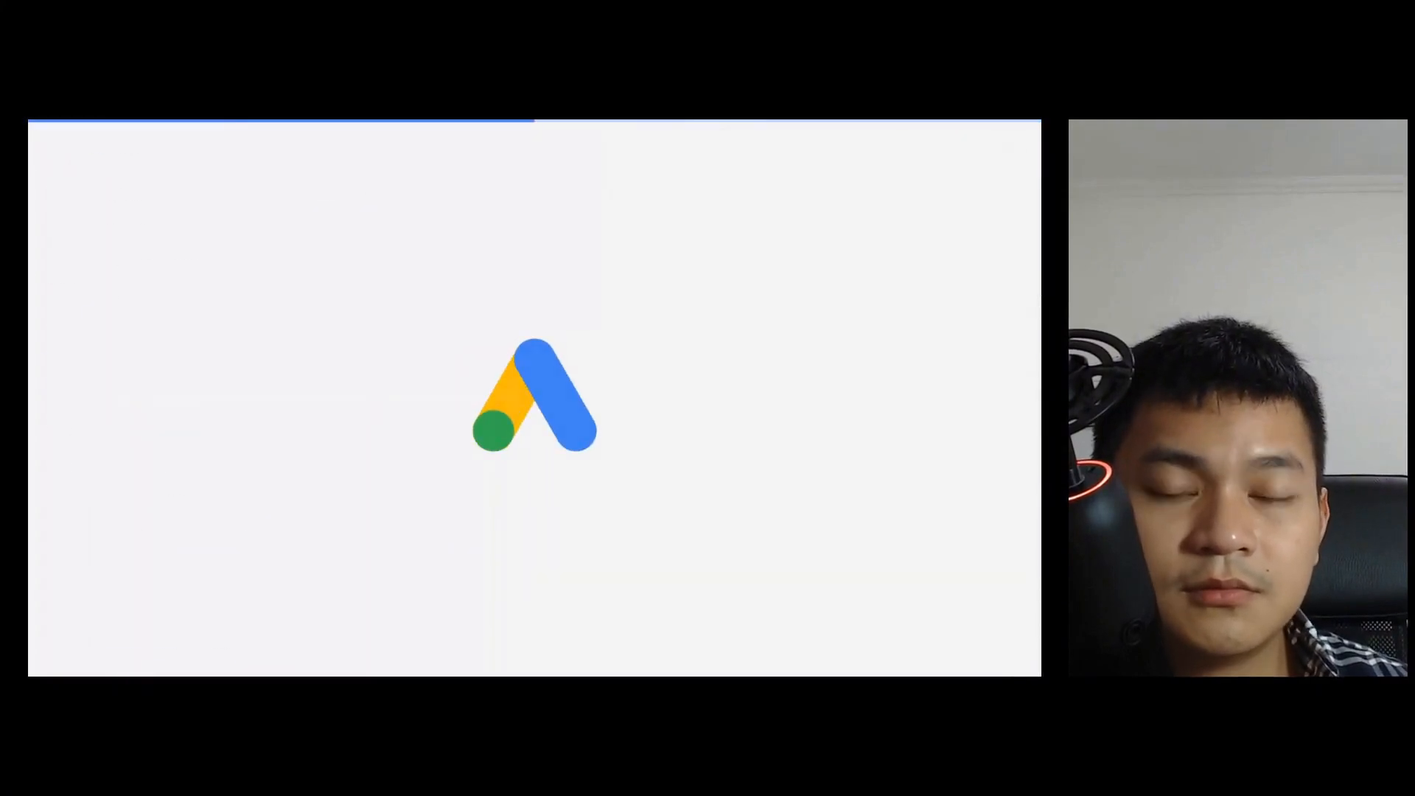
Step: View the Asset library, and examine the tools listed under Troubleshooting, Bulk actions, and Budgets and bidding
left_click(167, 365)
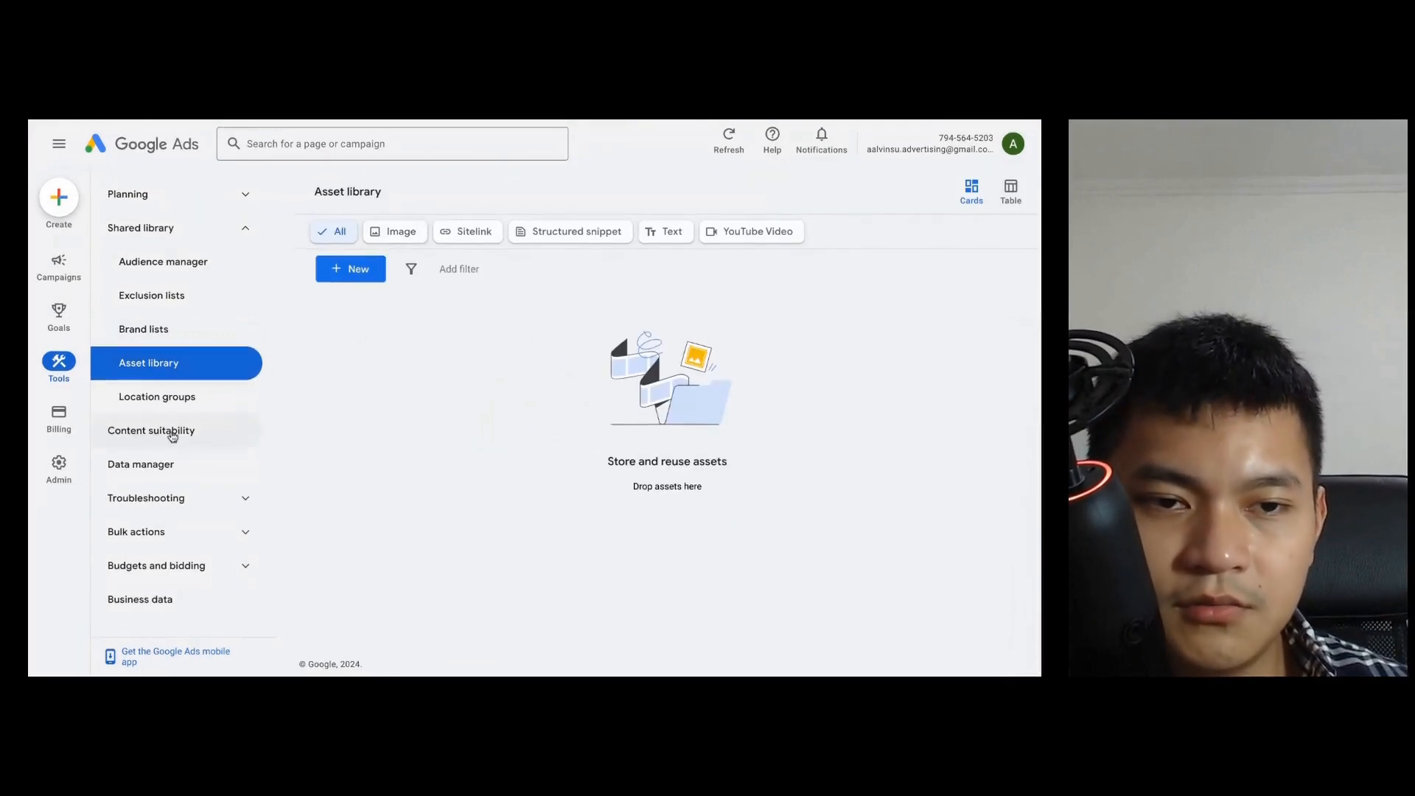
left_click(178, 509)
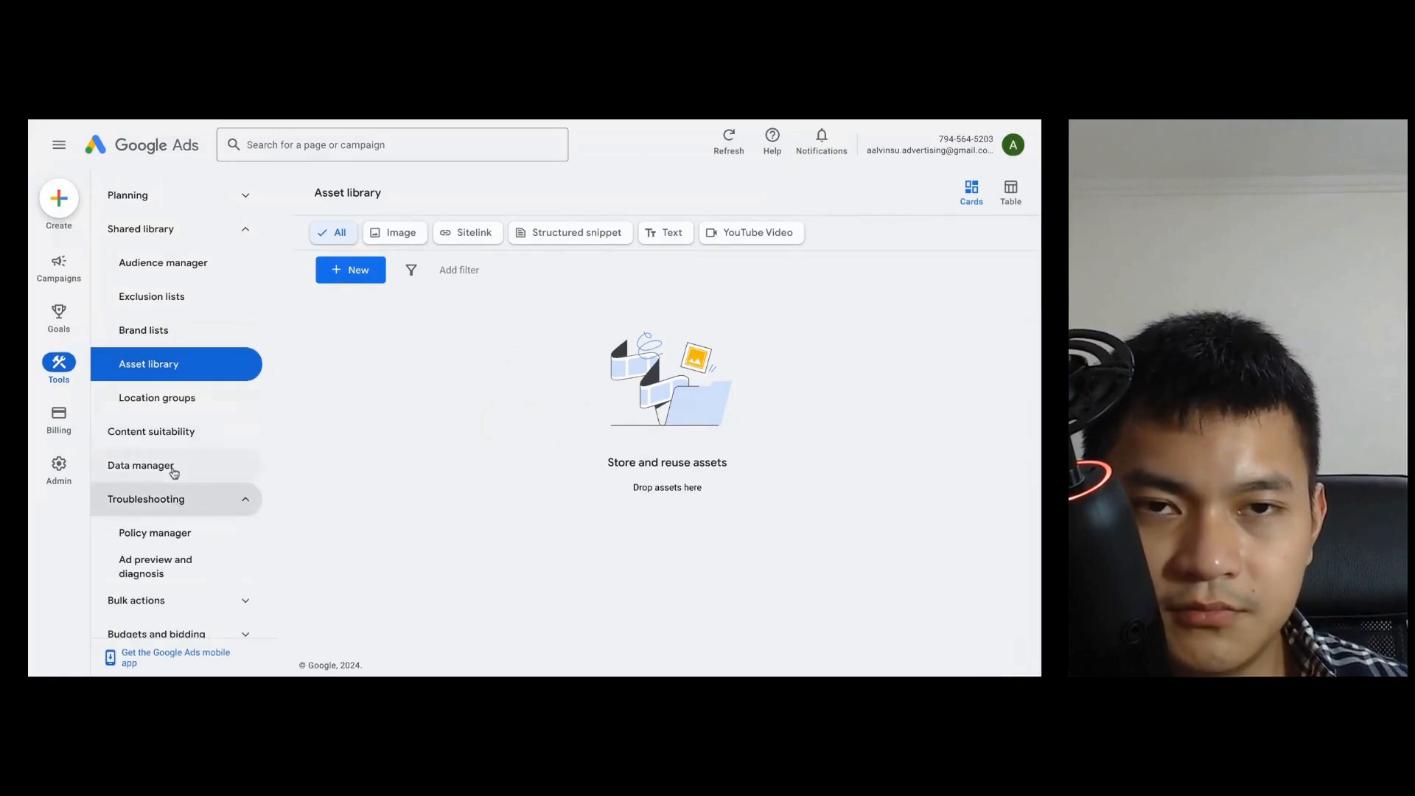
scroll(144, 531, "down", 1)
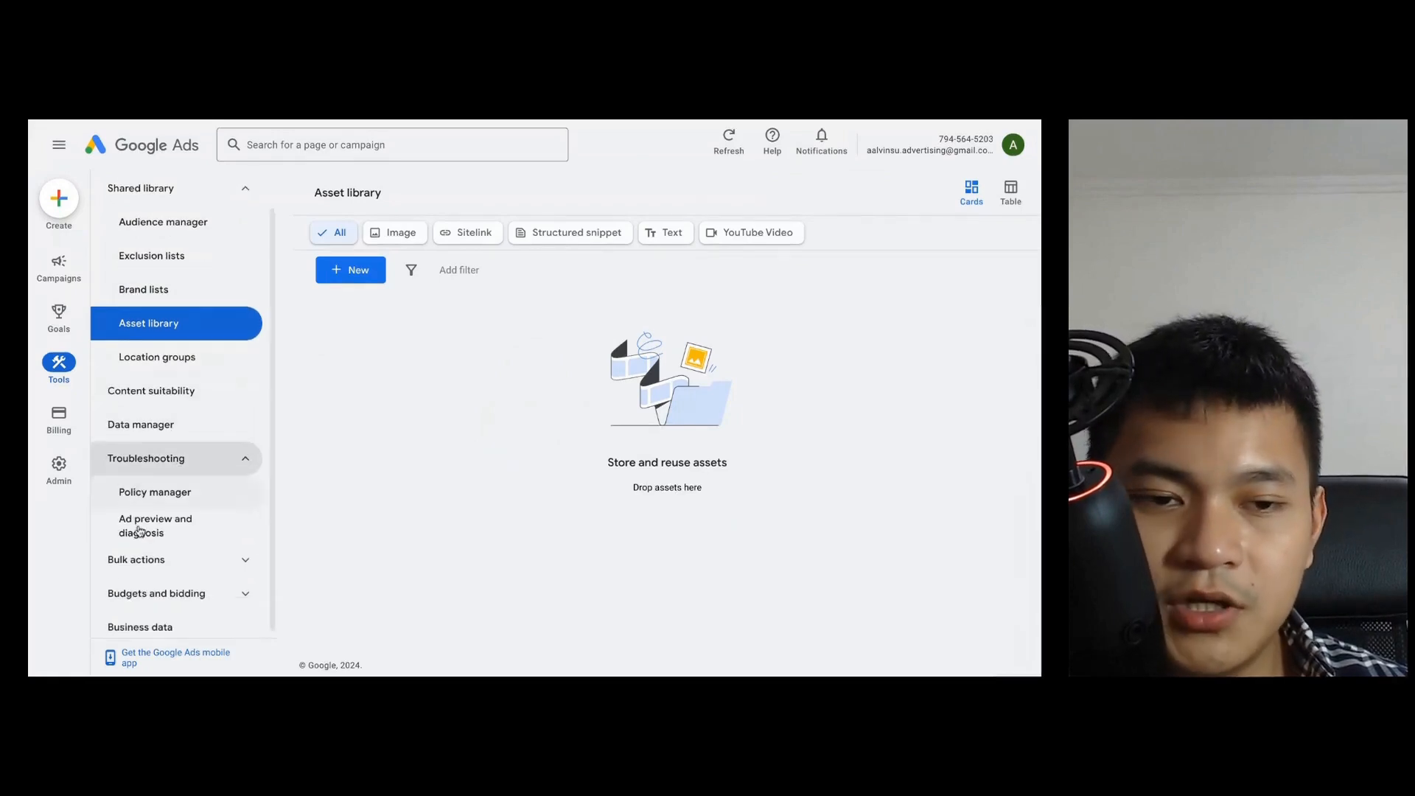
left_click(175, 547)
scroll(195, 535, "down", 3)
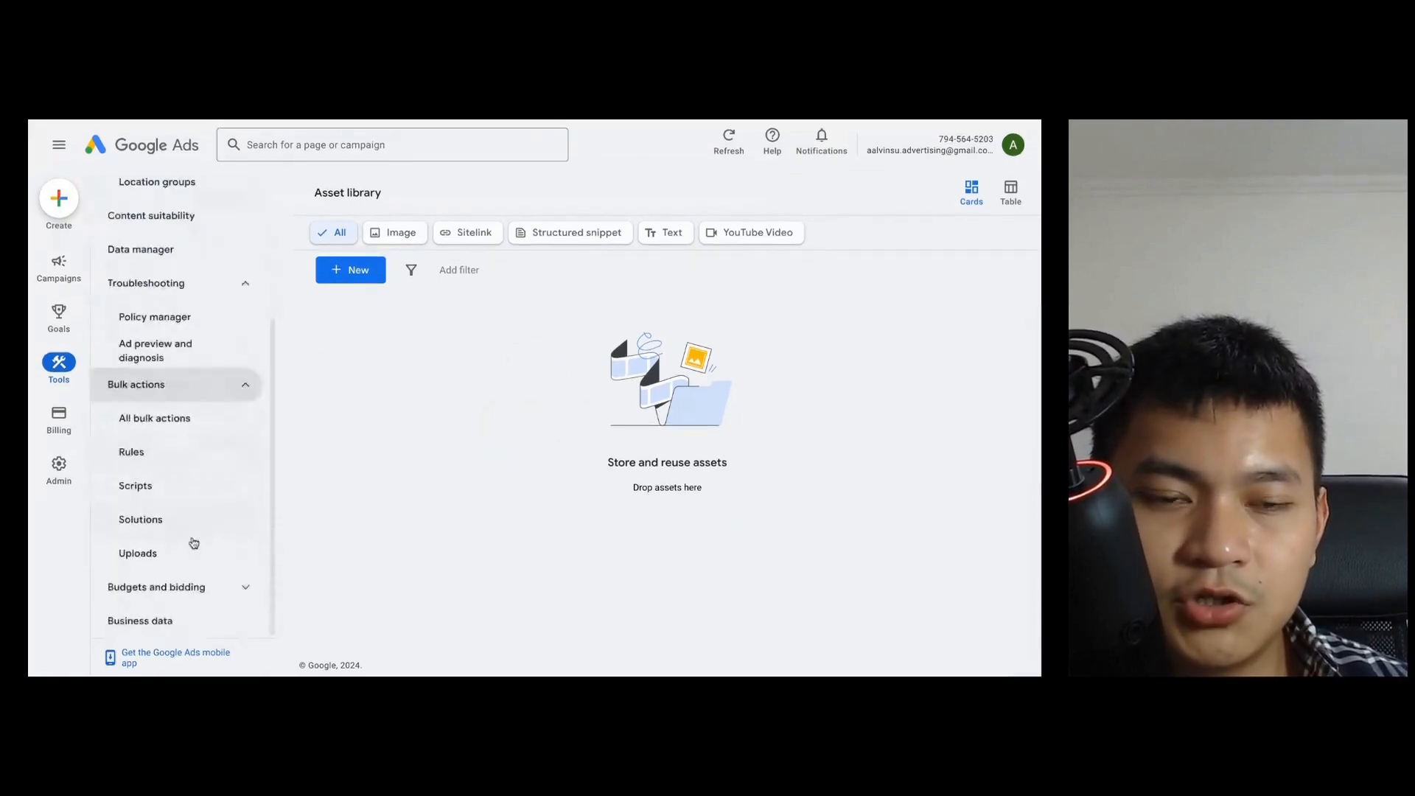
left_click(199, 586)
scroll(199, 457, "down", 1)
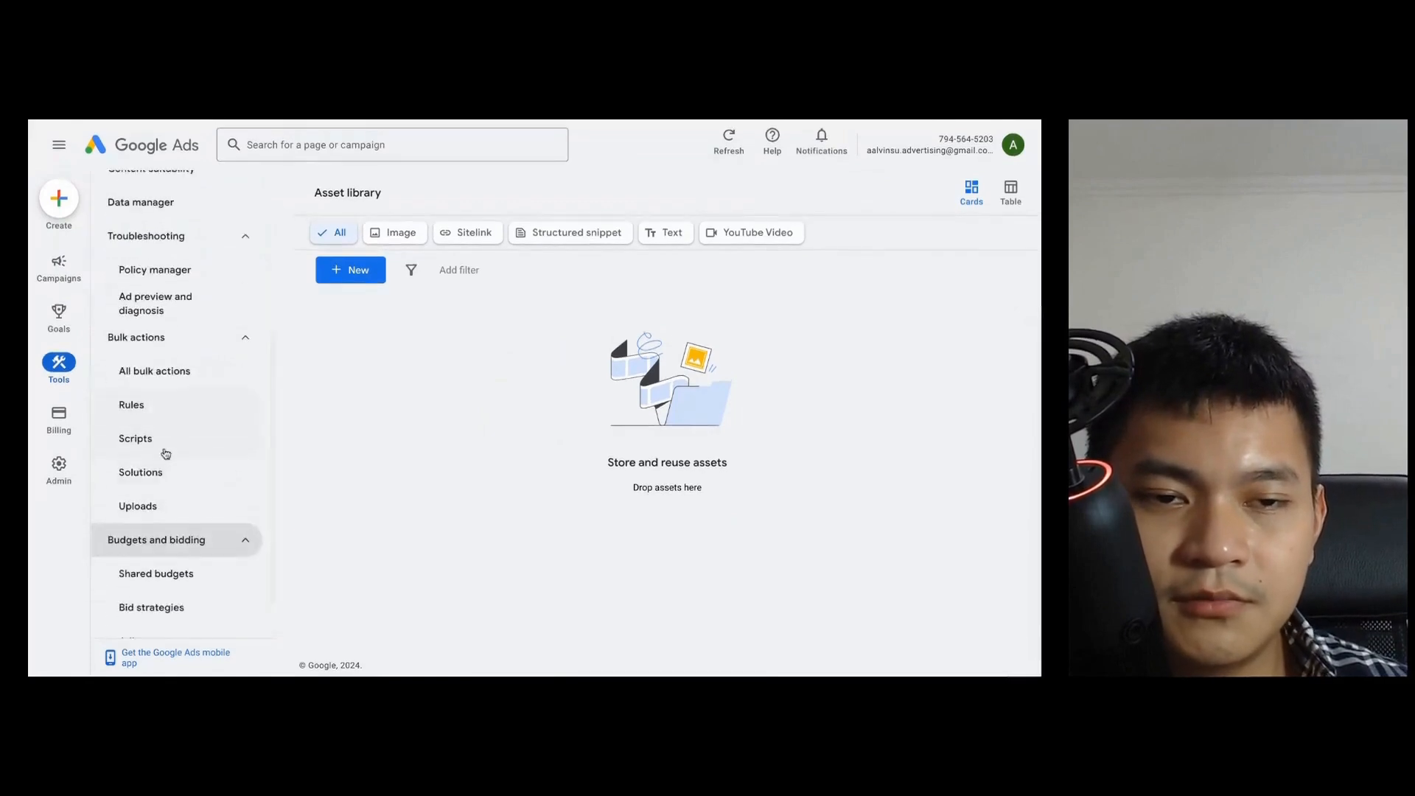
scroll(191, 505, "down", 1)
scroll(191, 534, "up", 5)
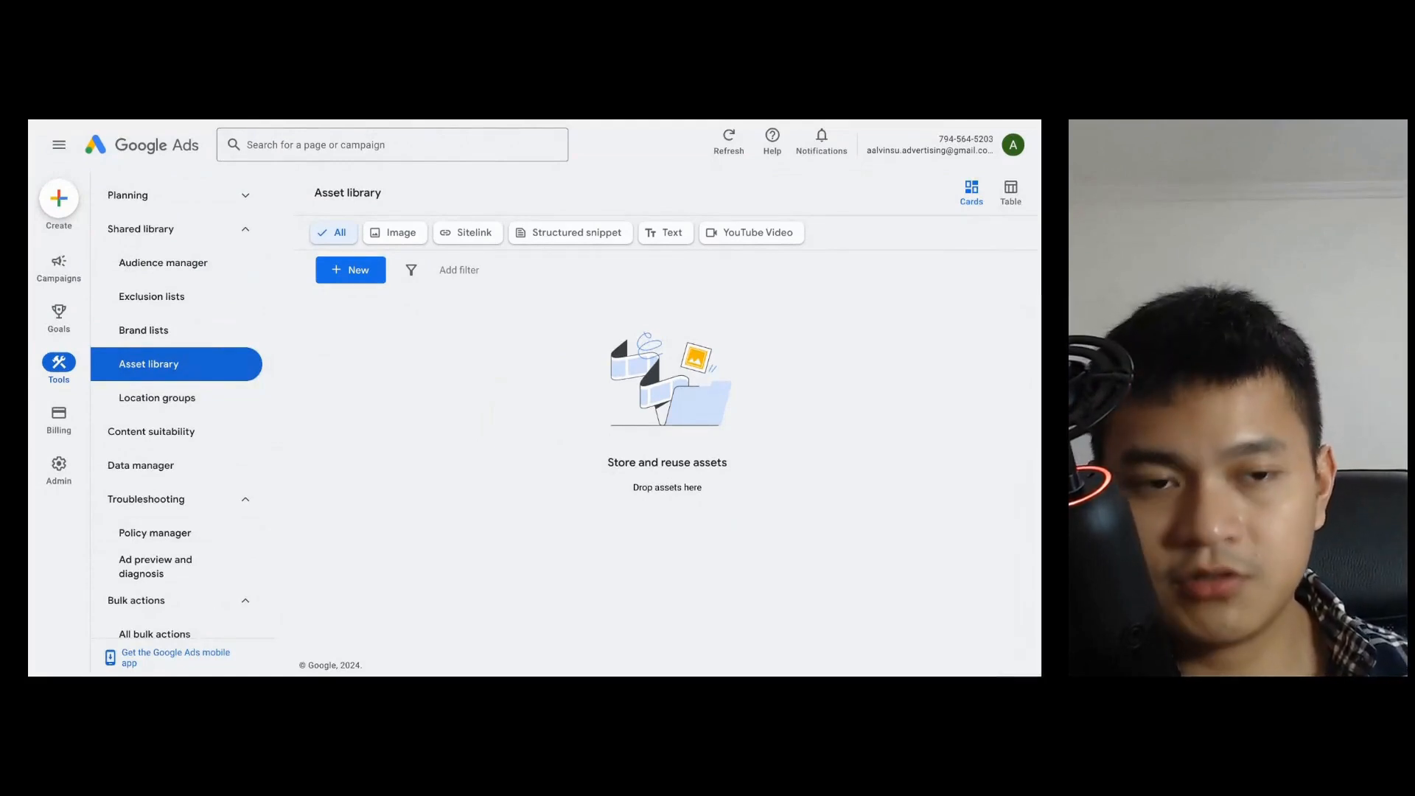
Step: Look over the page options available for billing and account administration
mouse_move(65, 428)
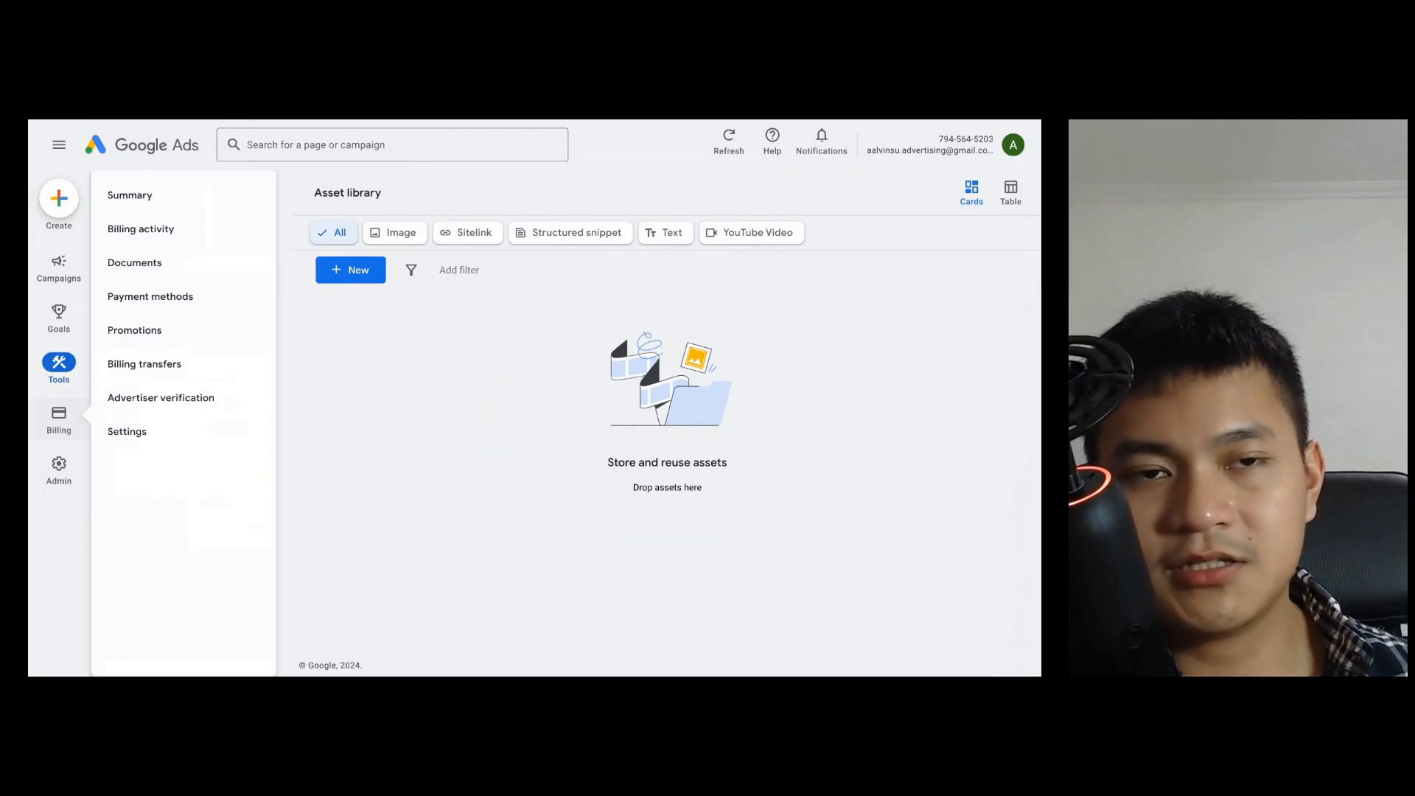
mouse_move(53, 477)
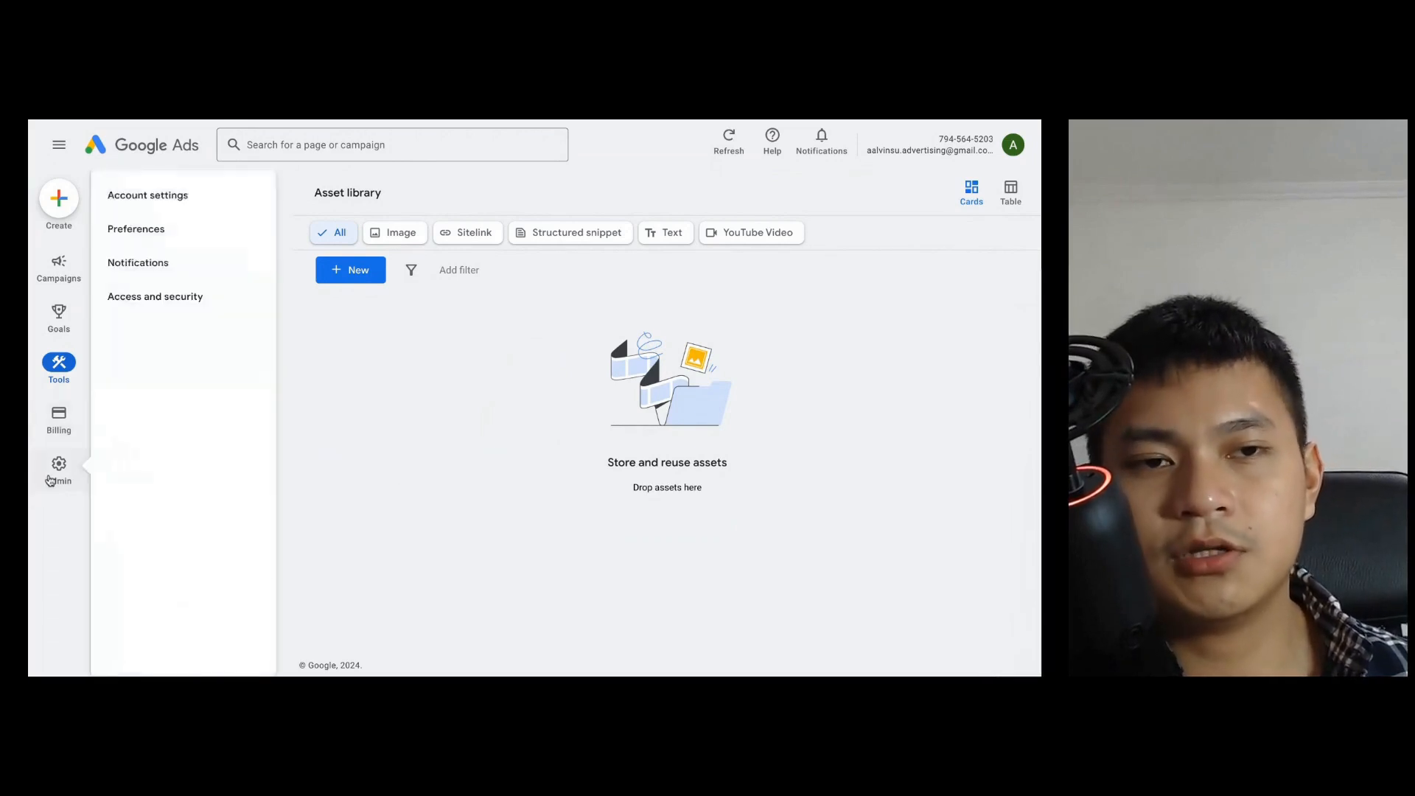